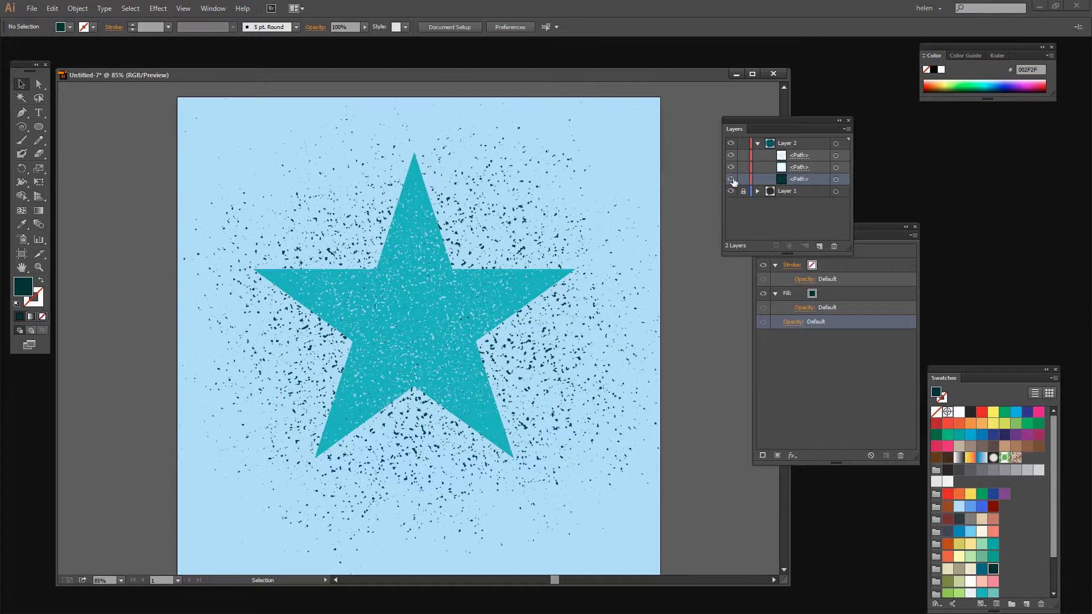
Toggle the visibility of the middle path in Layer 2 off and back on to check the textured star.
{"action": "left_click", "coordinate": [731, 167]}
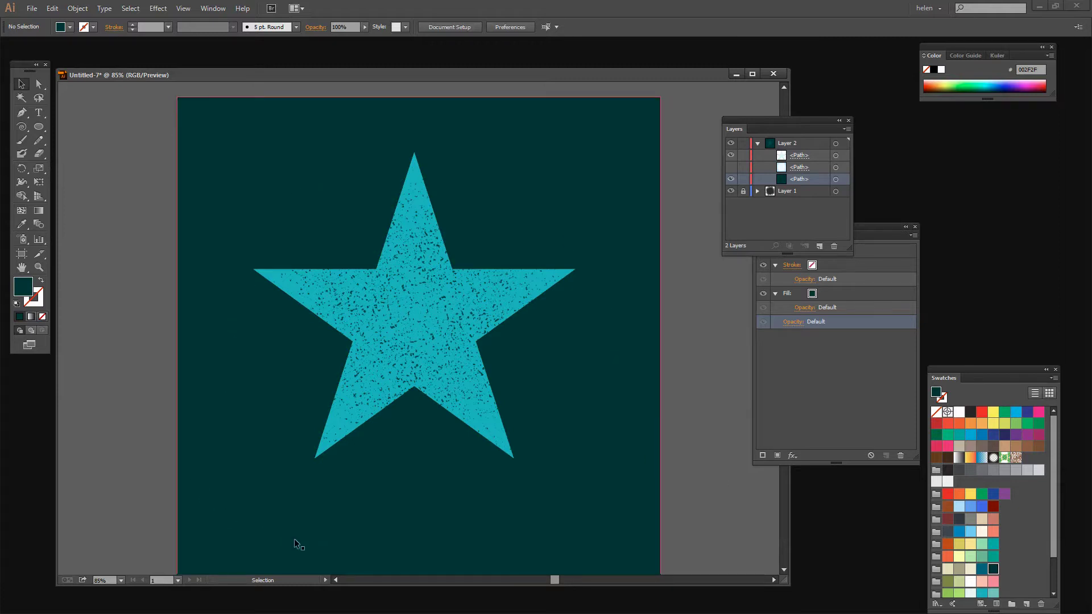
{"action": "left_click", "coordinate": [731, 167]}
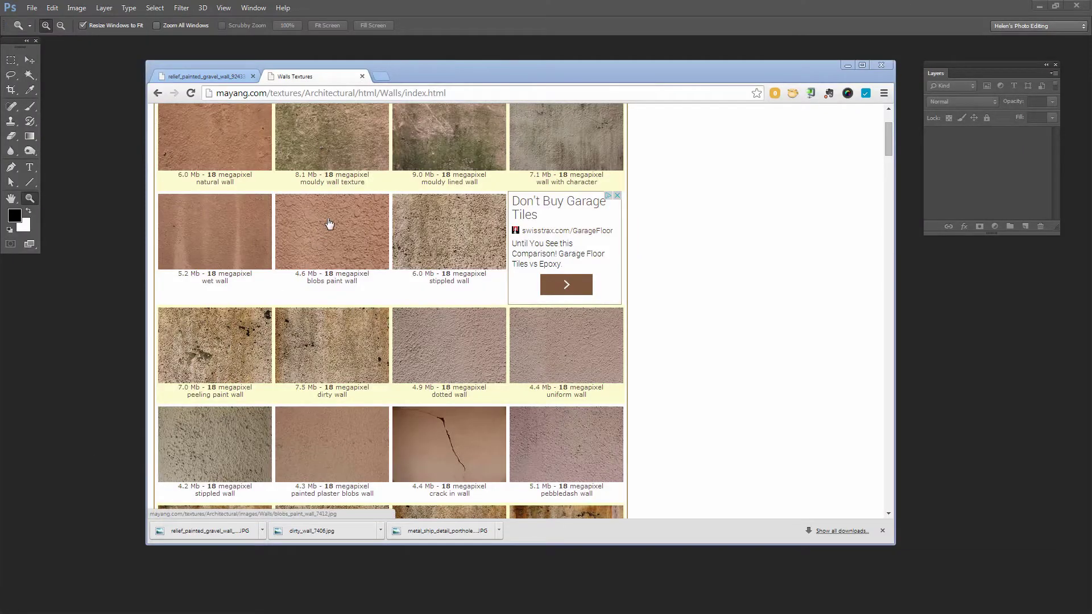
Browse the Walls category of Mayang's Free Textures for the relief painted gravel wall texture and view its full-size image.
{"action": "right_click", "coordinate": [156, 92]}
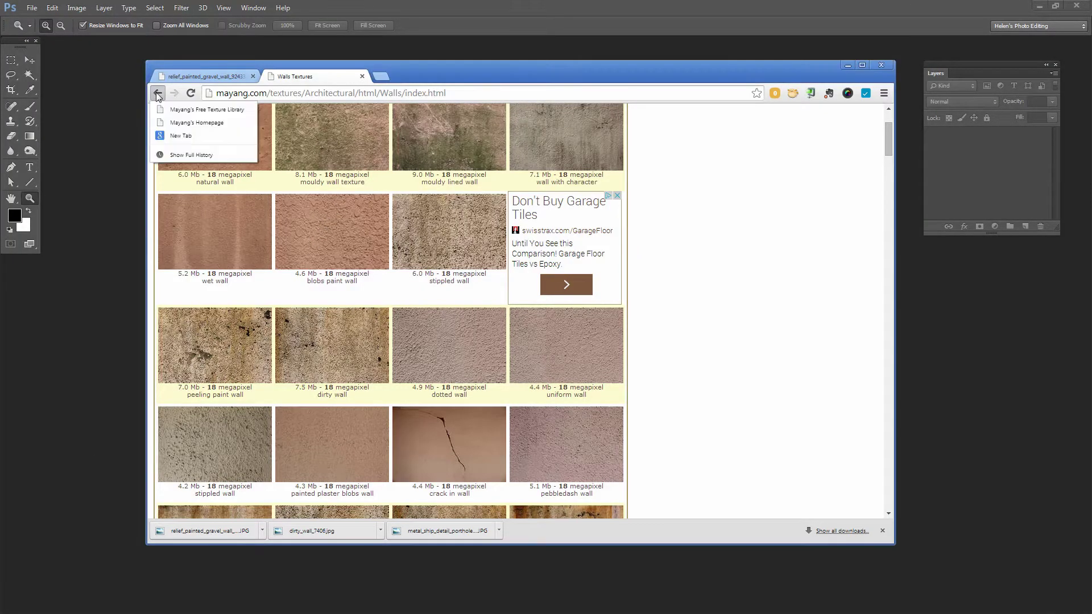
{"action": "left_click", "coordinate": [156, 92]}
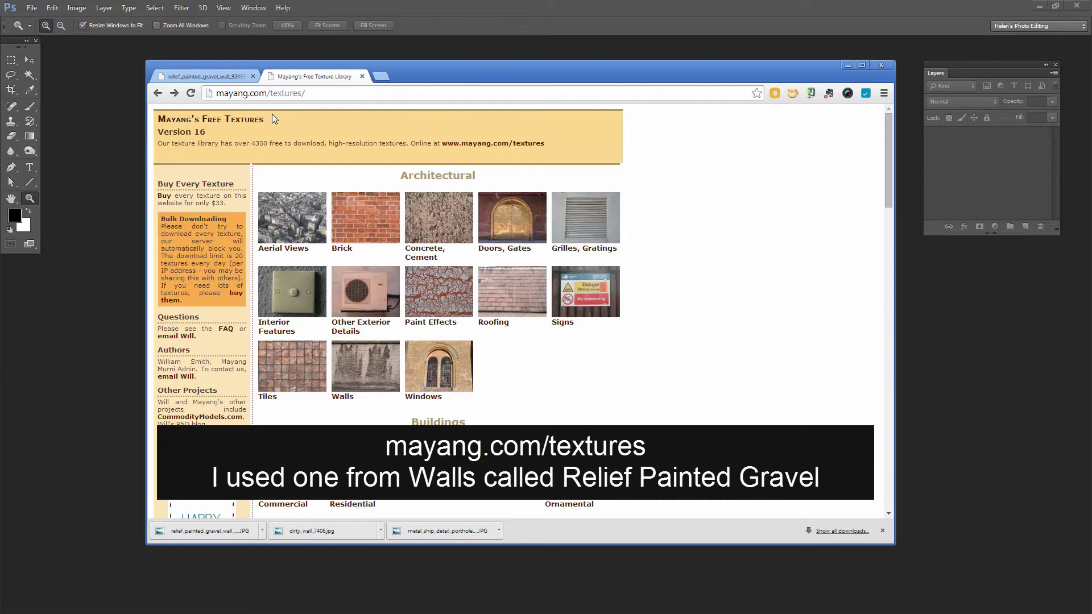
{"action": "left_click", "coordinate": [352, 382]}
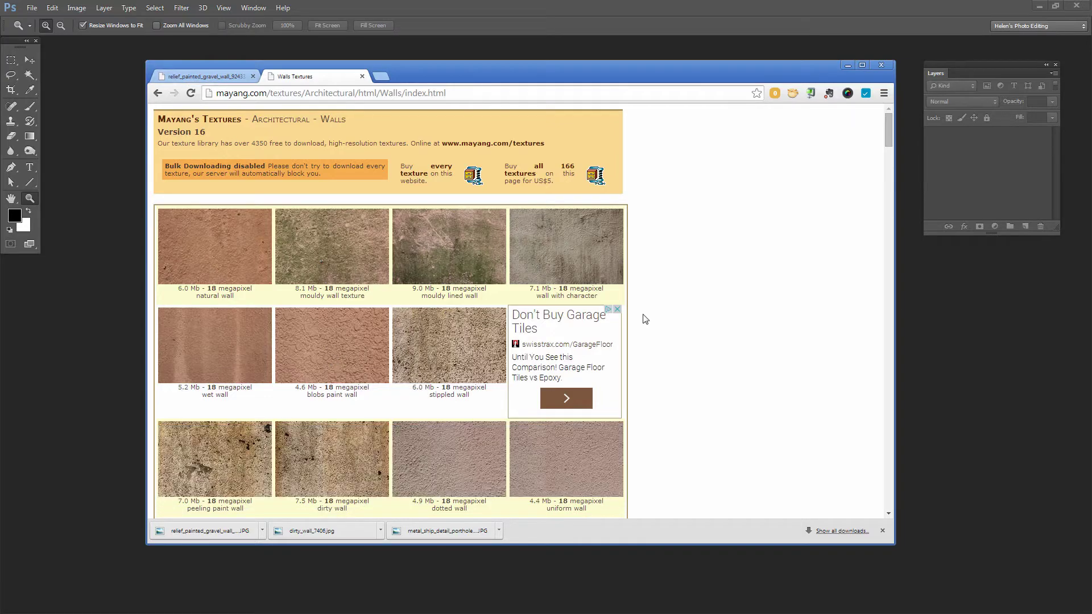
{"action": "scroll", "coordinate": [641, 314], "scroll_direction": "down", "scroll_amount": 7}
{"action": "scroll", "coordinate": [481, 379], "scroll_direction": "down", "scroll_amount": 20}
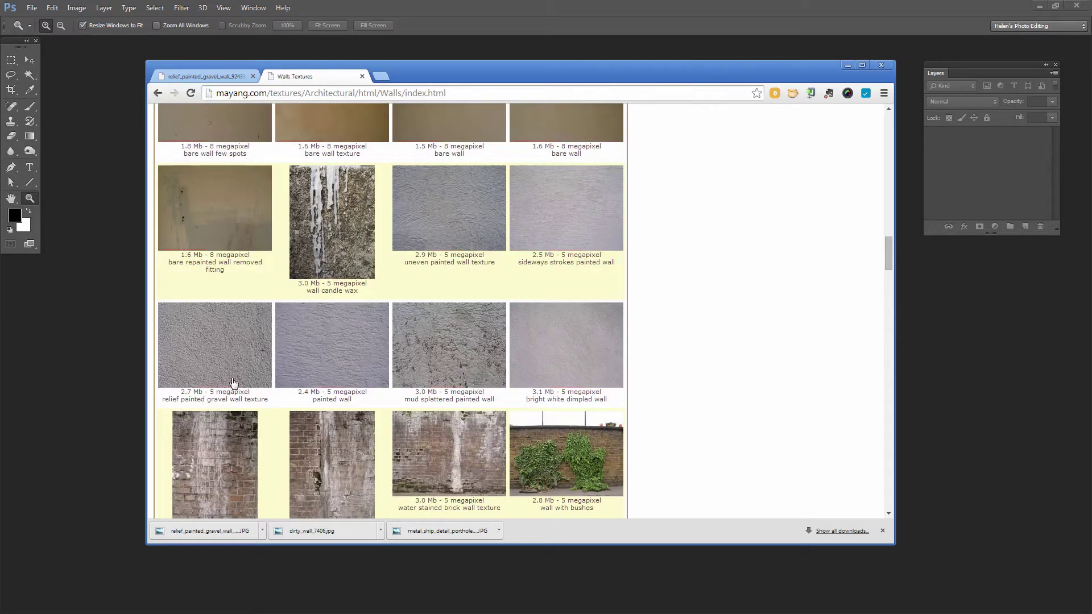
{"action": "left_click", "coordinate": [189, 81]}
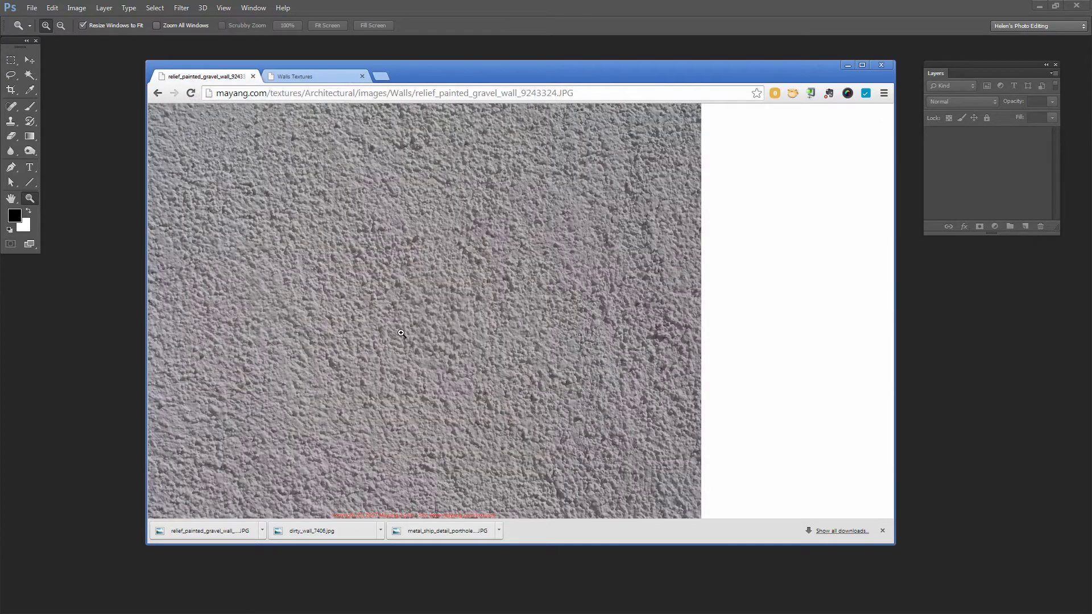
Show the downloaded relief painted gravel wall image in its folder and open it in Photoshop.
{"action": "left_click", "coordinate": [262, 531]}
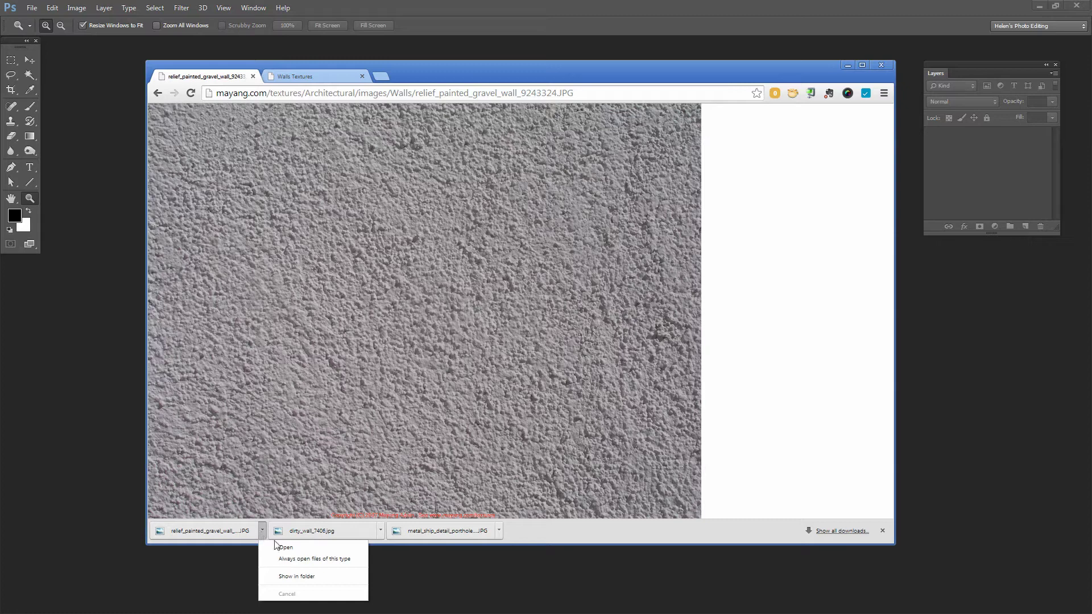
{"action": "left_click", "coordinate": [302, 577]}
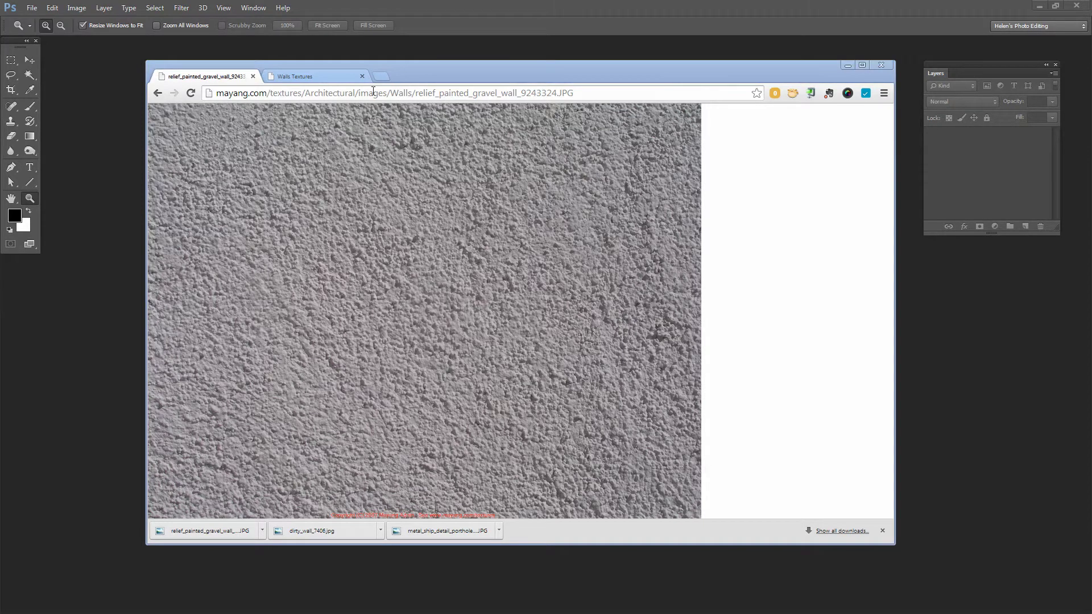
{"action": "left_click_drag", "start_coordinate": [430, 74], "coordinate": [141, 86]}
{"action": "double_click", "coordinate": [163, 341]}
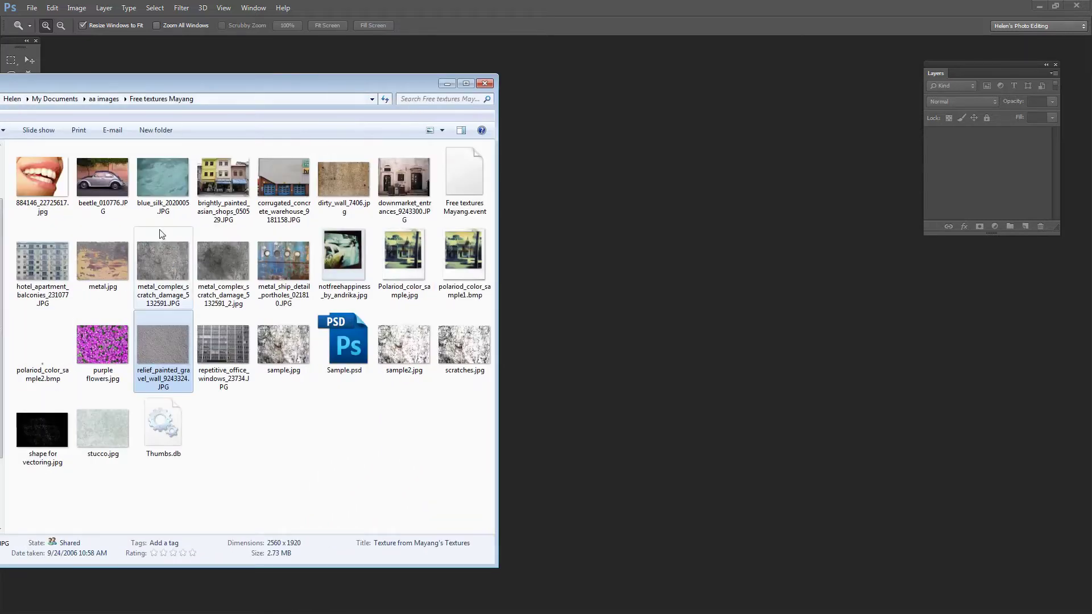
{"action": "left_click_drag", "start_coordinate": [245, 45], "coordinate": [339, 53]}
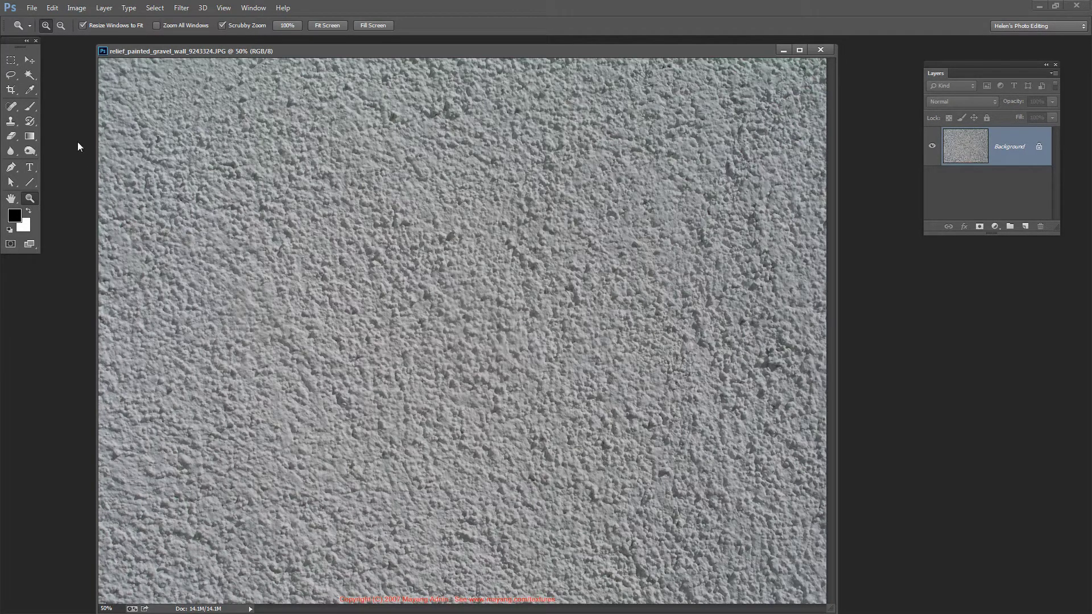
Crop the copyright strip off the bottom edge of the texture with Delete Cropped Pixels enabled.
{"action": "left_click", "coordinate": [11, 90]}
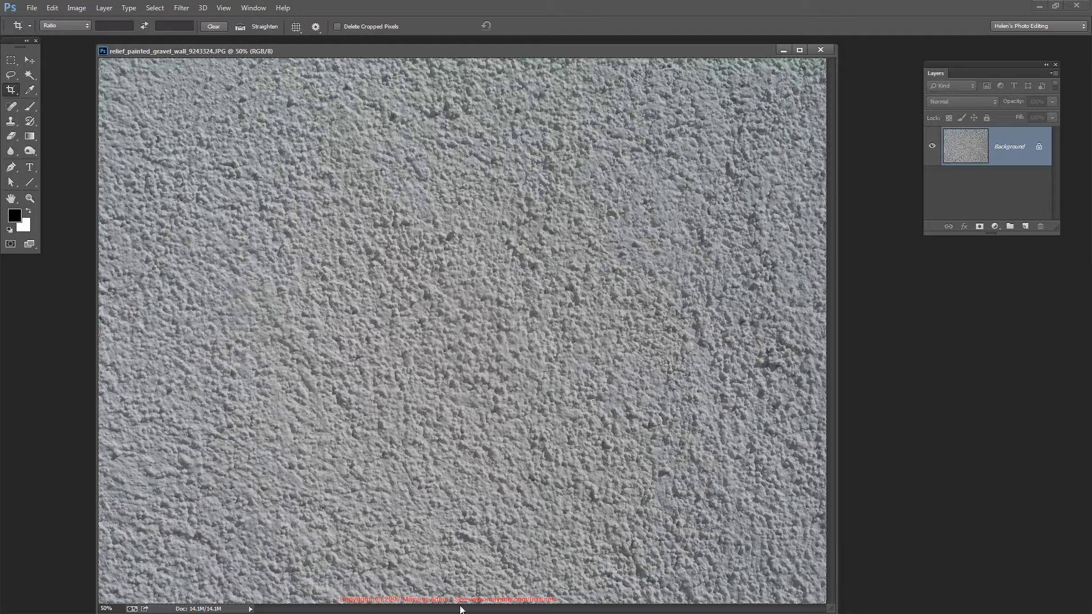
{"action": "left_click_drag", "start_coordinate": [462, 602], "coordinate": [464, 588]}
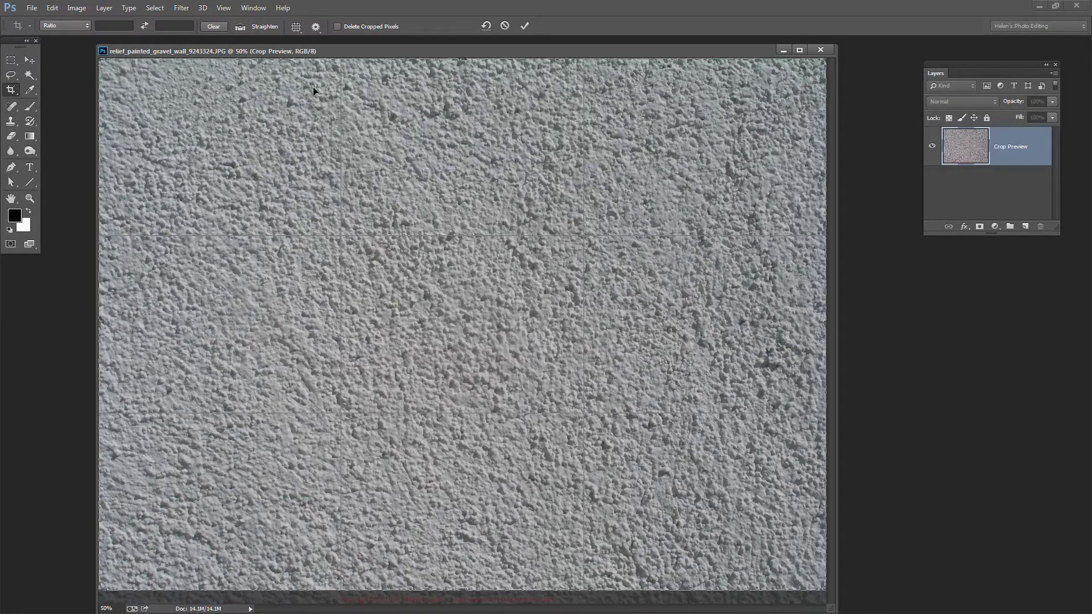
{"action": "left_click", "coordinate": [337, 26]}
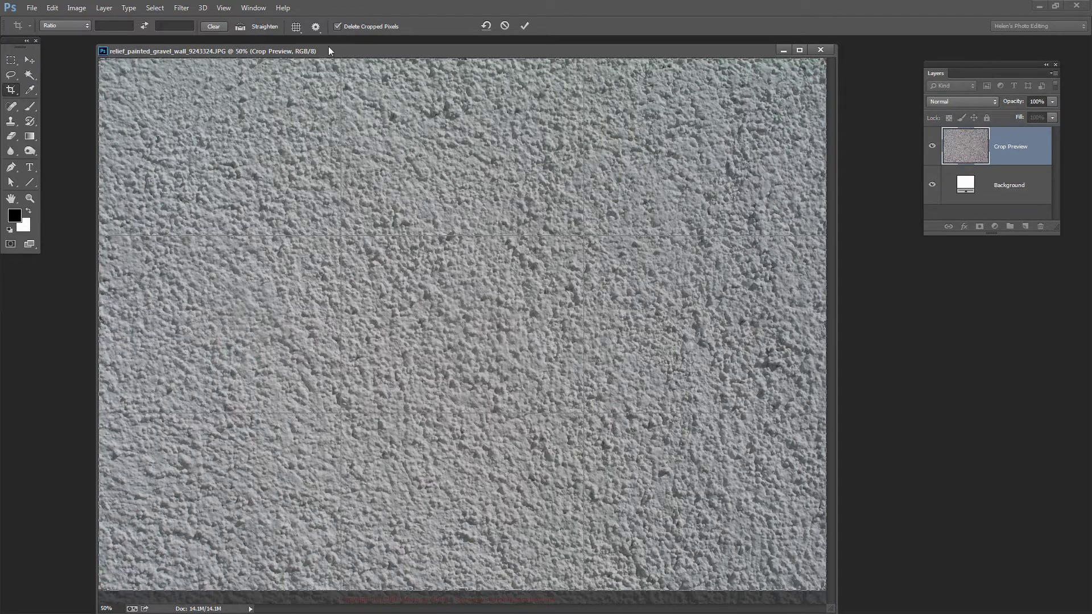
{"action": "left_click", "coordinate": [523, 26]}
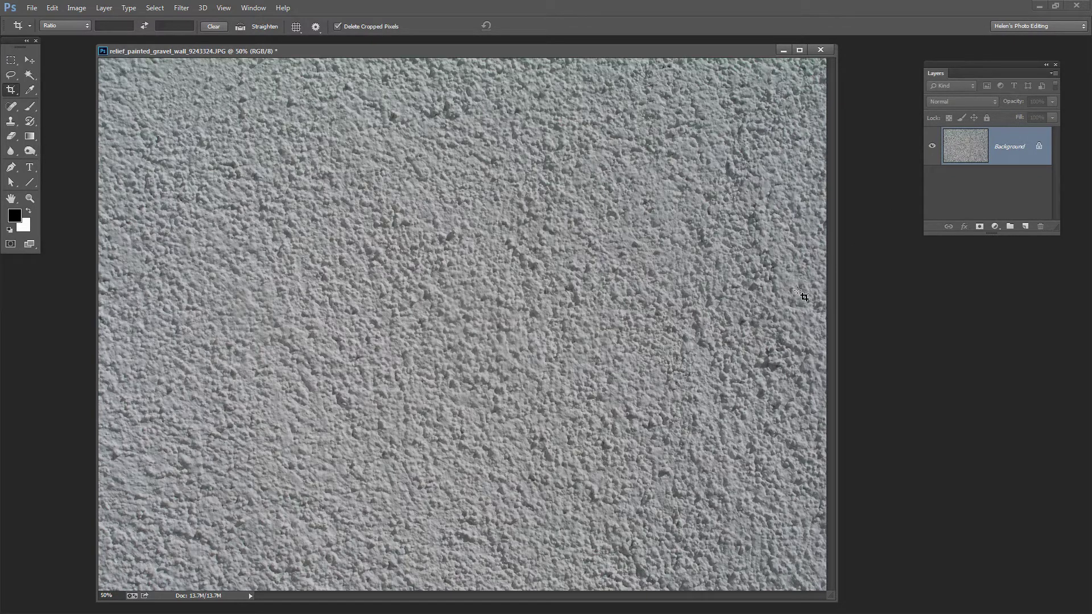
{"action": "left_click_drag", "start_coordinate": [960, 68], "coordinate": [916, 85]}
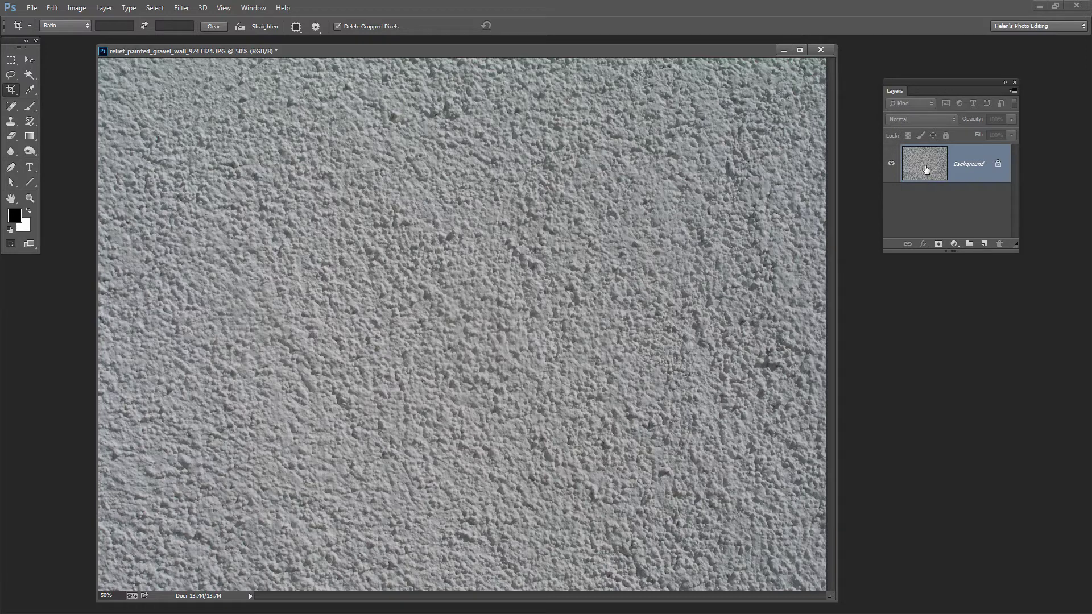
Burn the shadows in the upper-left area and down the left edge of the texture at 26% exposure.
{"action": "left_click", "coordinate": [30, 151]}
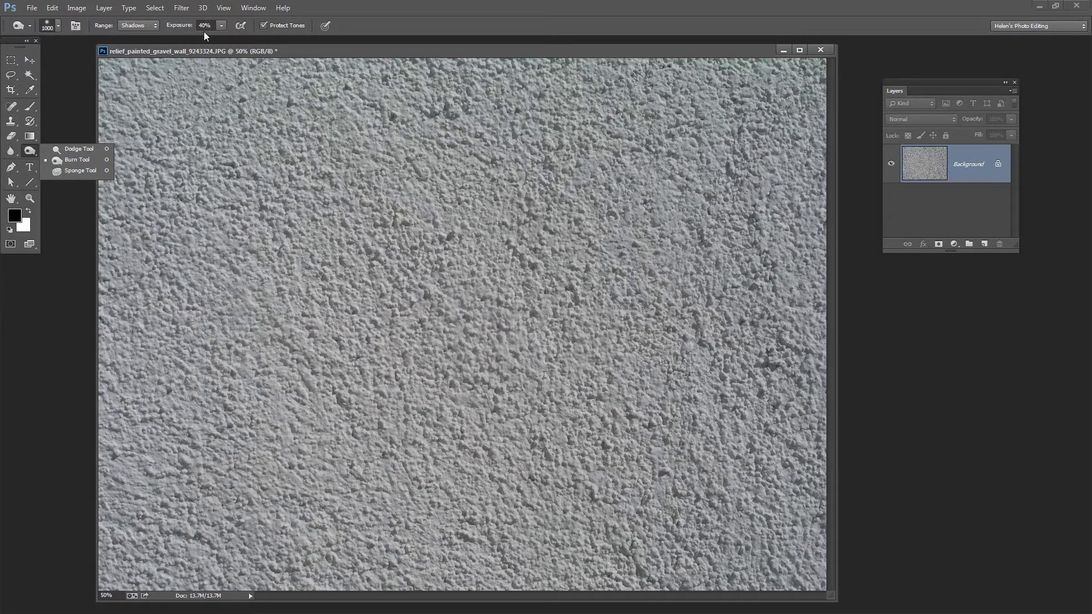
{"action": "left_click", "coordinate": [221, 25]}
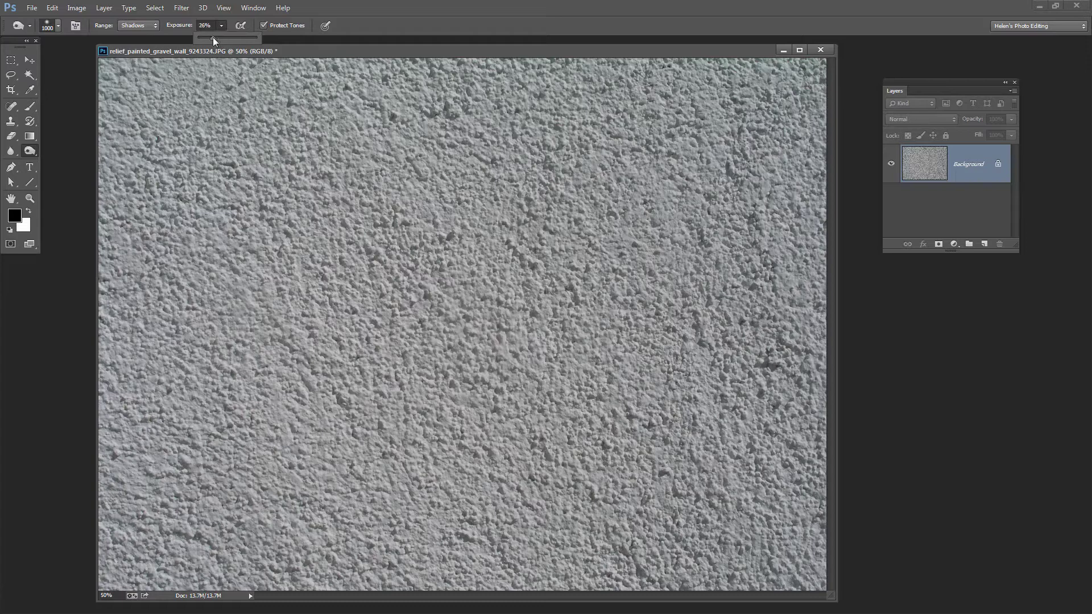
{"action": "left_click_drag", "start_coordinate": [285, 52], "coordinate": [288, 50]}
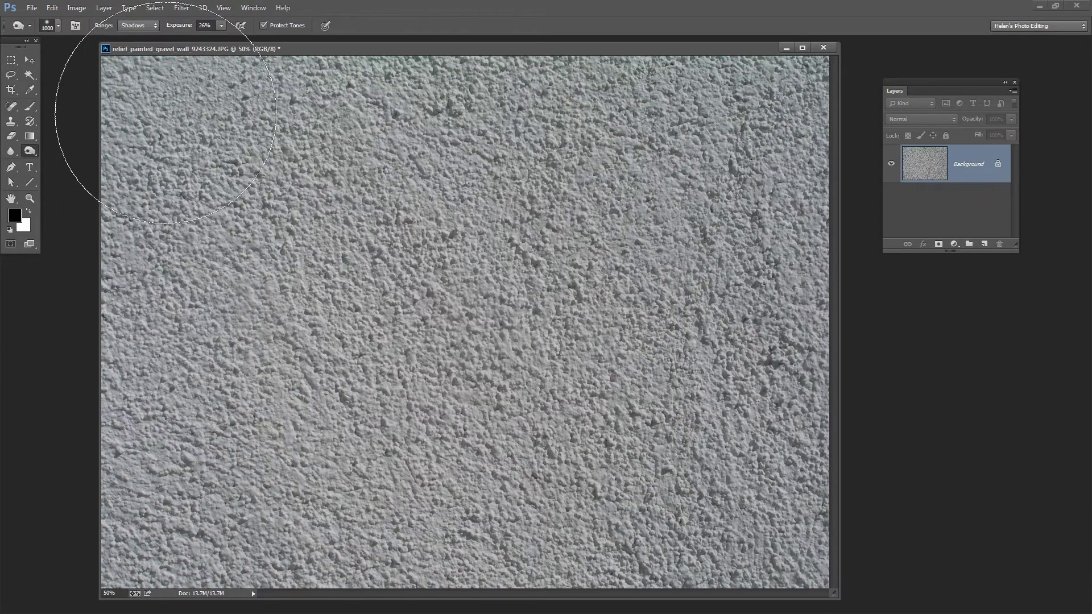
{"action": "mouse_move", "coordinate": [160, 105]}
{"action": "left_mouse_down"}
{"action": "mouse_move", "coordinate": [5, 135]}
{"action": "mouse_move", "coordinate": [57, 34]}
{"action": "mouse_move", "coordinate": [170, 125]}
{"action": "left_mouse_up"}
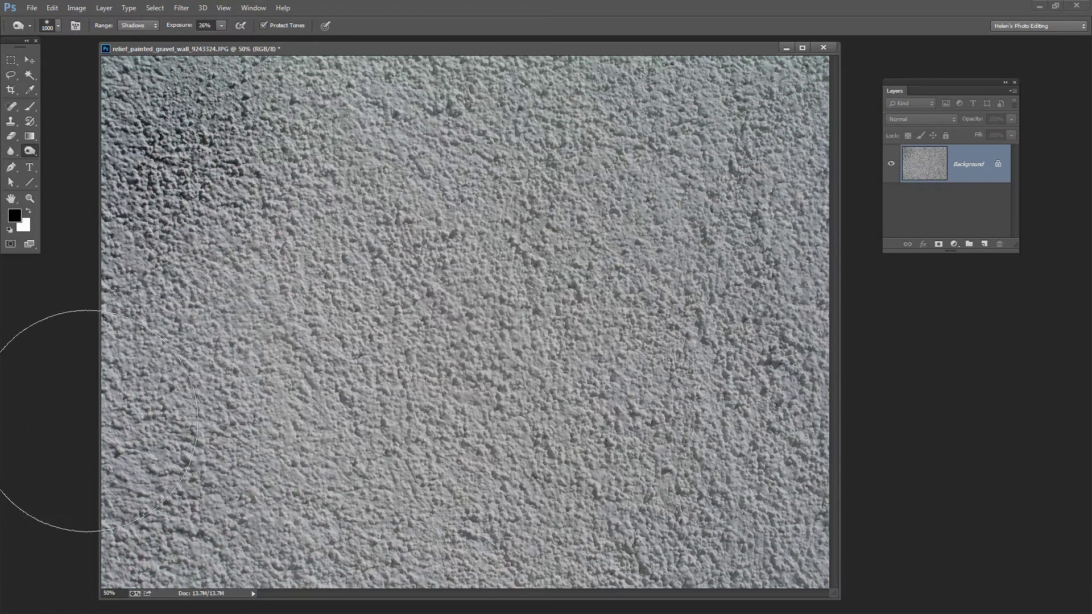
Raise the Burn tool's exposure to 42% and darken the shadows along the texture's left, top and right edges.
{"action": "left_click", "coordinate": [221, 25]}
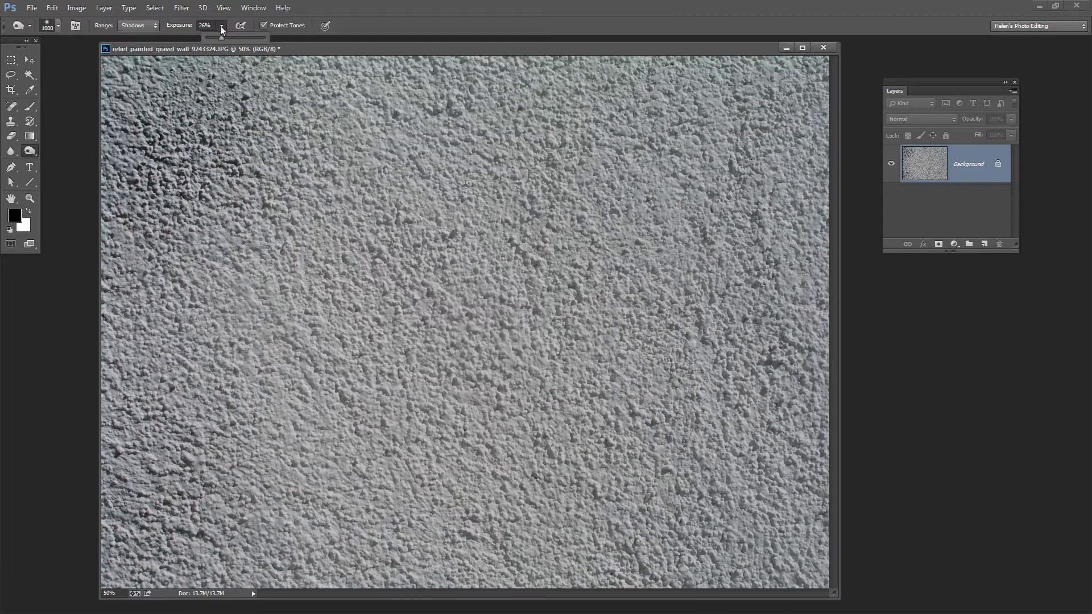
{"action": "left_click_drag", "start_coordinate": [228, 38], "coordinate": [230, 38]}
{"action": "mouse_move", "coordinate": [11, 108]}
{"action": "left_mouse_down"}
{"action": "mouse_move", "coordinate": [3, 475]}
{"action": "mouse_move", "coordinate": [173, 555]}
{"action": "left_mouse_up"}
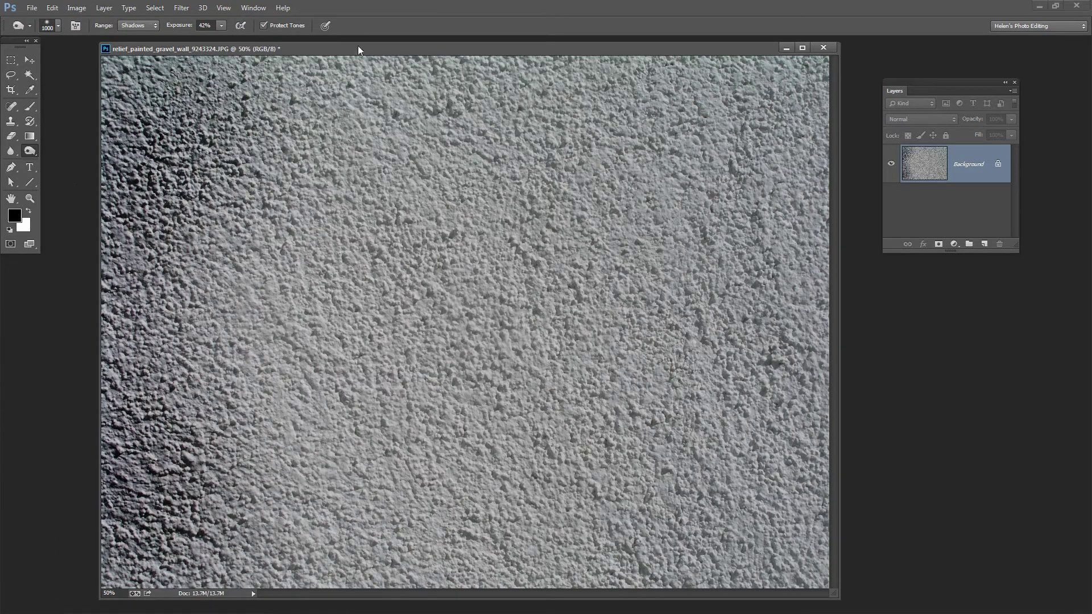
{"action": "mouse_move", "coordinate": [187, 131]}
{"action": "left_mouse_down"}
{"action": "mouse_move", "coordinate": [142, 364]}
{"action": "mouse_move", "coordinate": [244, 569]}
{"action": "left_mouse_up"}
{"action": "mouse_move", "coordinate": [842, 125]}
{"action": "left_mouse_down"}
{"action": "mouse_move", "coordinate": [808, 227]}
{"action": "mouse_move", "coordinate": [757, 549]}
{"action": "mouse_move", "coordinate": [674, 536]}
{"action": "left_mouse_up"}
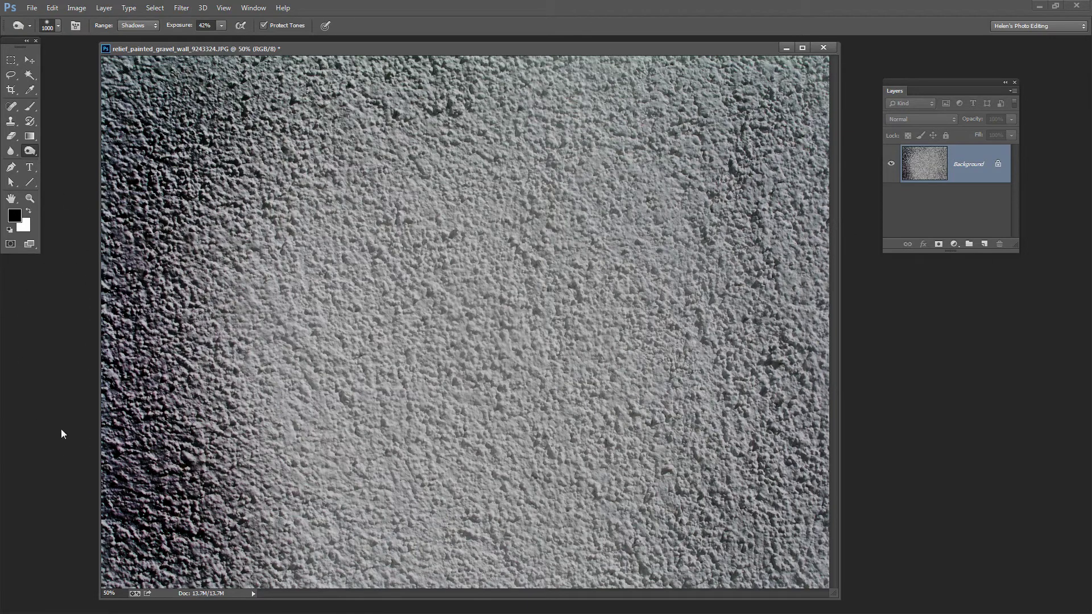
Enlarge the Layers panel and duplicate the Background layer.
{"action": "left_click", "coordinate": [9, 59]}
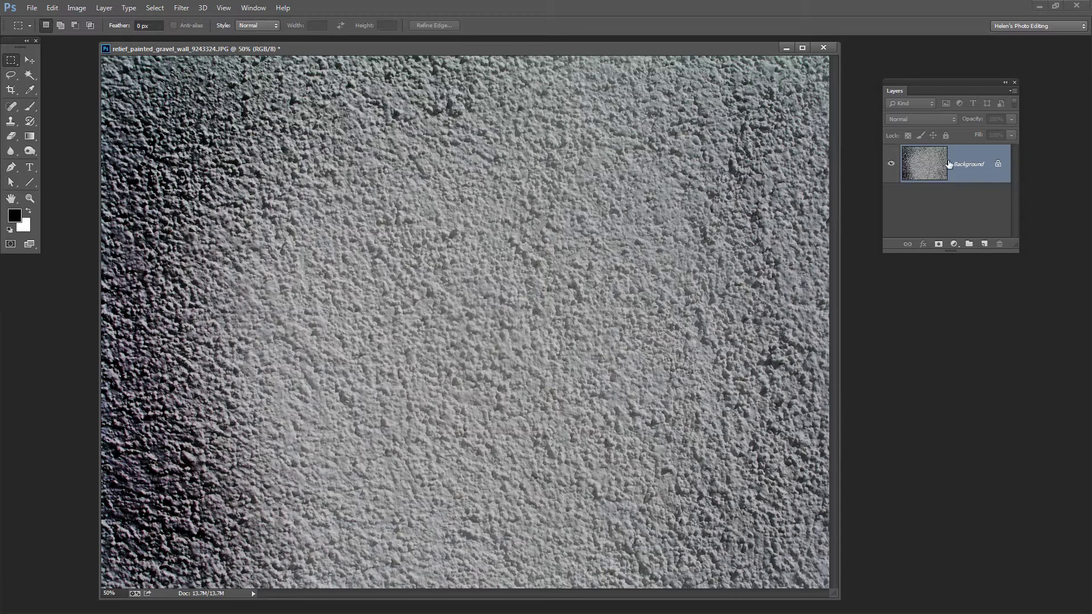
{"action": "left_click_drag", "start_coordinate": [896, 80], "coordinate": [869, 80]}
{"action": "left_click", "coordinate": [242, 8]}
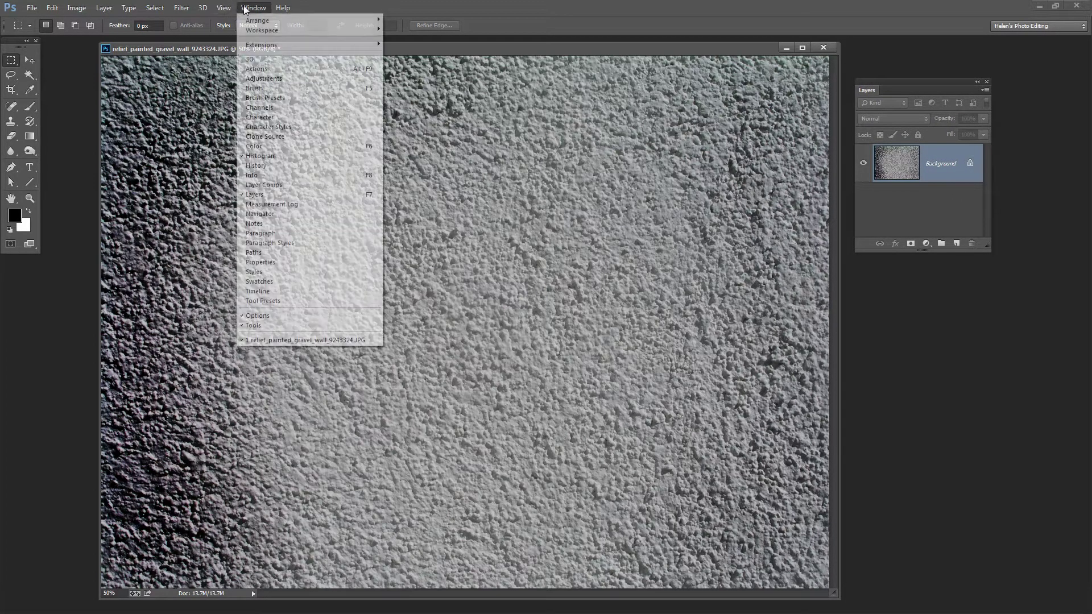
{"action": "left_click", "coordinate": [896, 91]}
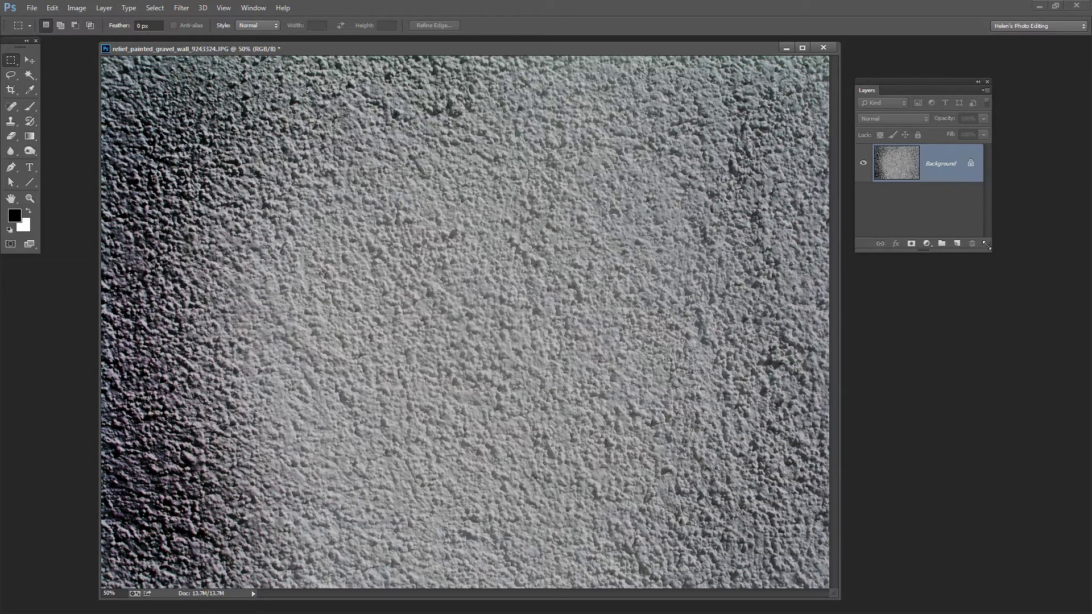
{"action": "left_click_drag", "start_coordinate": [988, 245], "coordinate": [1041, 392]}
{"action": "left_click_drag", "start_coordinate": [942, 163], "coordinate": [991, 240]}
{"action": "left_click_drag", "start_coordinate": [984, 167], "coordinate": [1011, 390]}
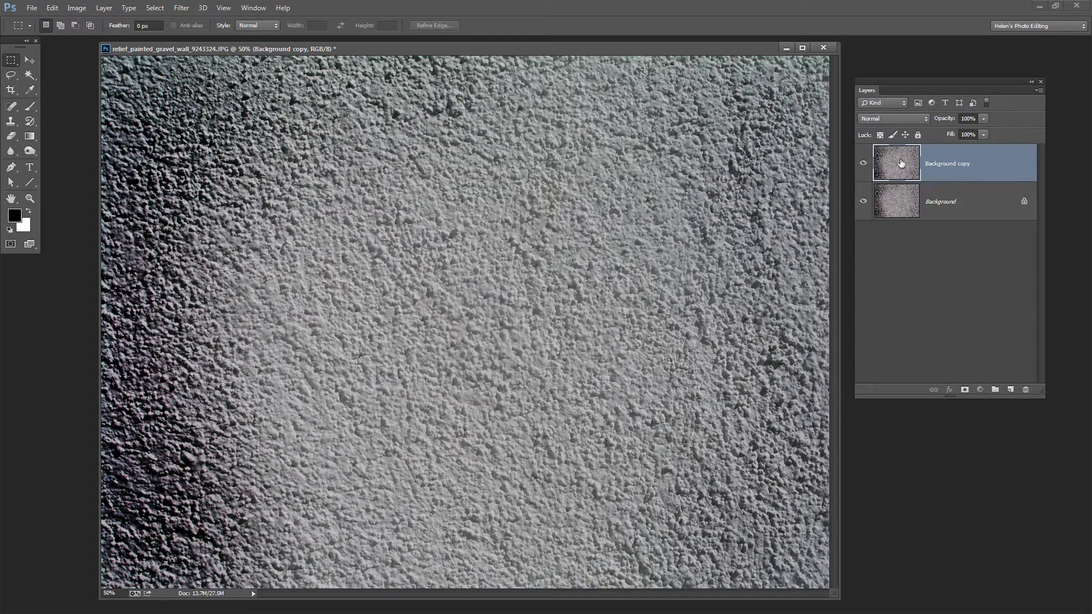
Rotate the Background copy layer 180° and set its blend mode to Screen.
{"action": "left_click", "coordinate": [53, 8]}
{"action": "mouse_move", "coordinate": [64, 222]}
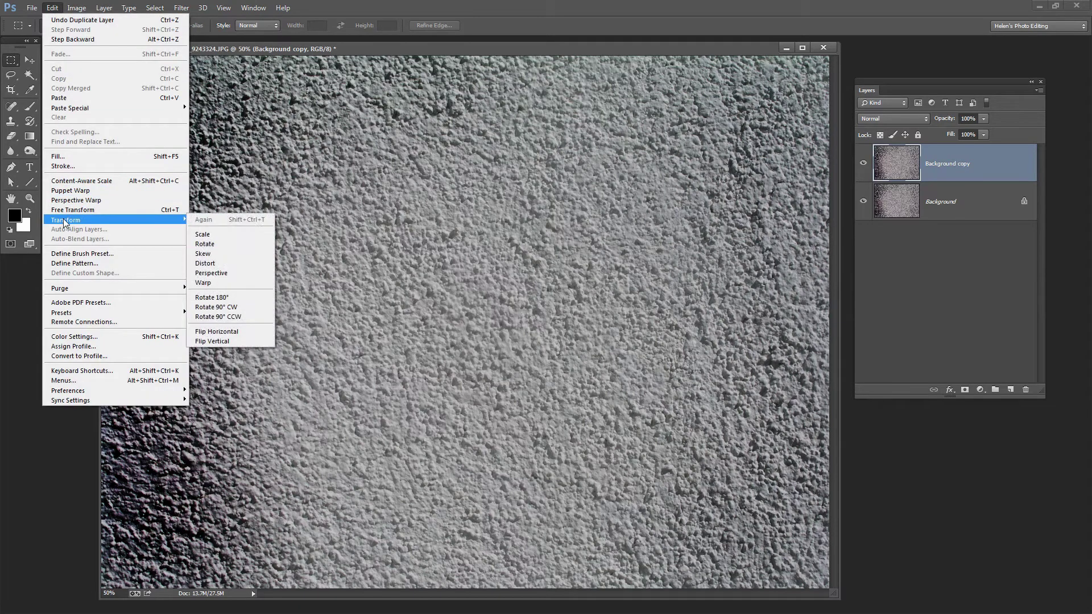
{"action": "left_click", "coordinate": [221, 300]}
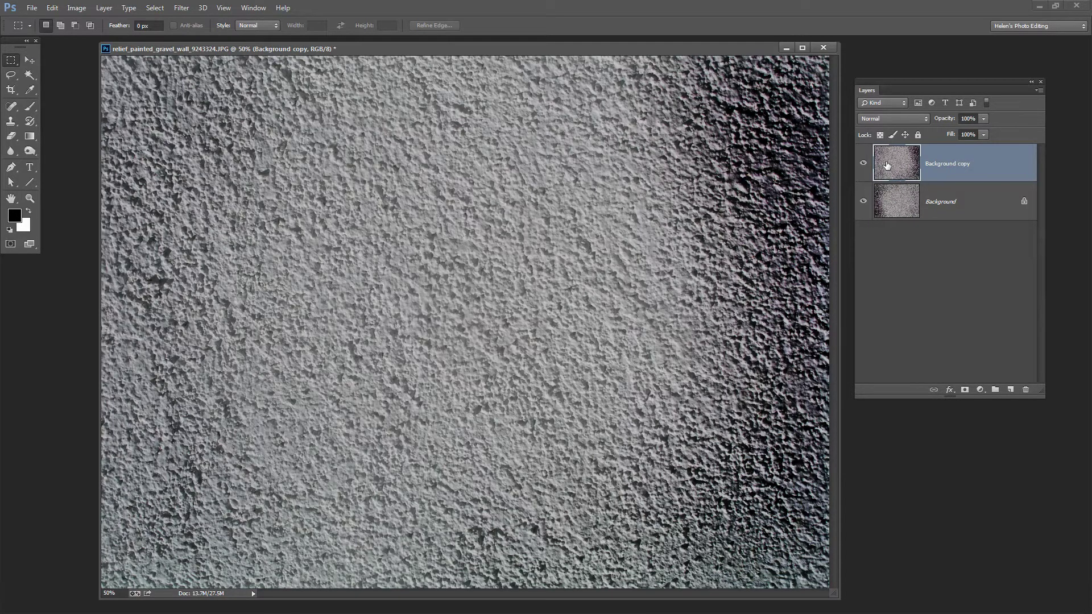
{"action": "left_click", "coordinate": [885, 118]}
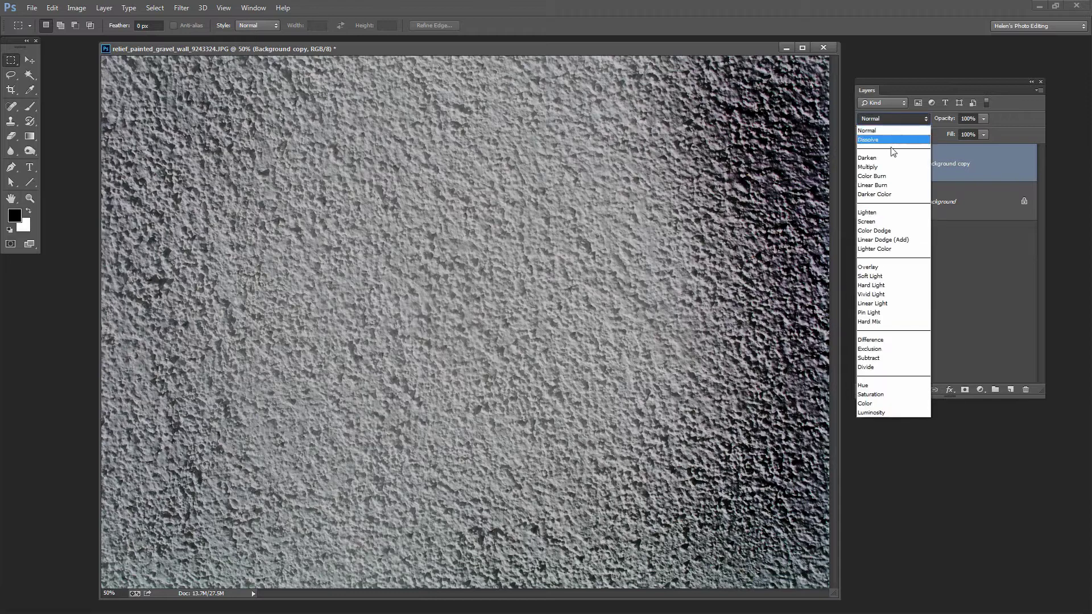
{"action": "left_click", "coordinate": [869, 223]}
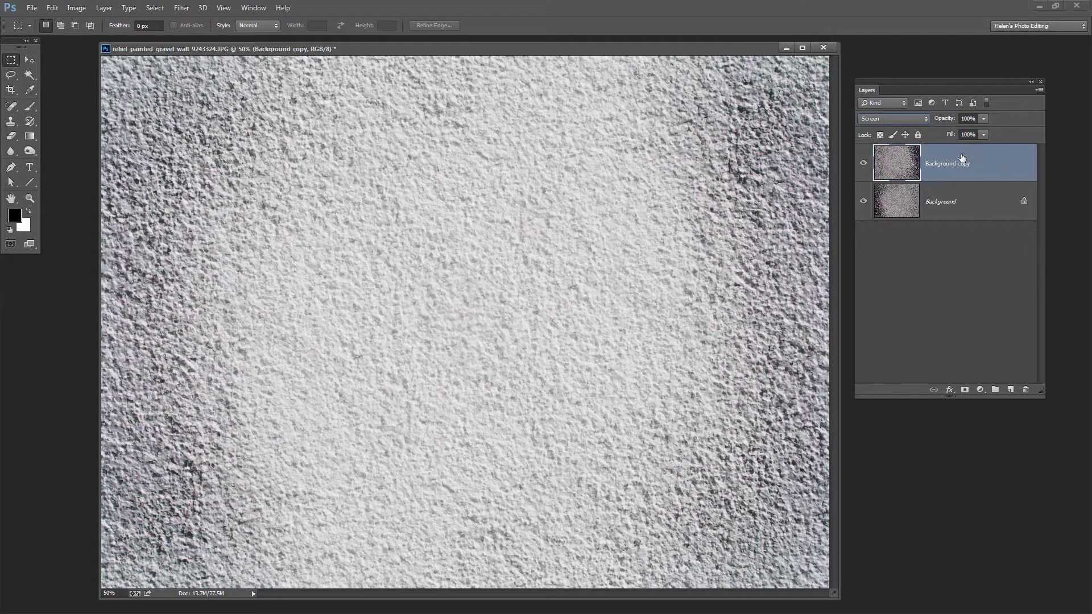
Duplicate the Background copy layer and rotate the duplicate 90° clockwise.
{"action": "left_click_drag", "start_coordinate": [998, 164], "coordinate": [1011, 389]}
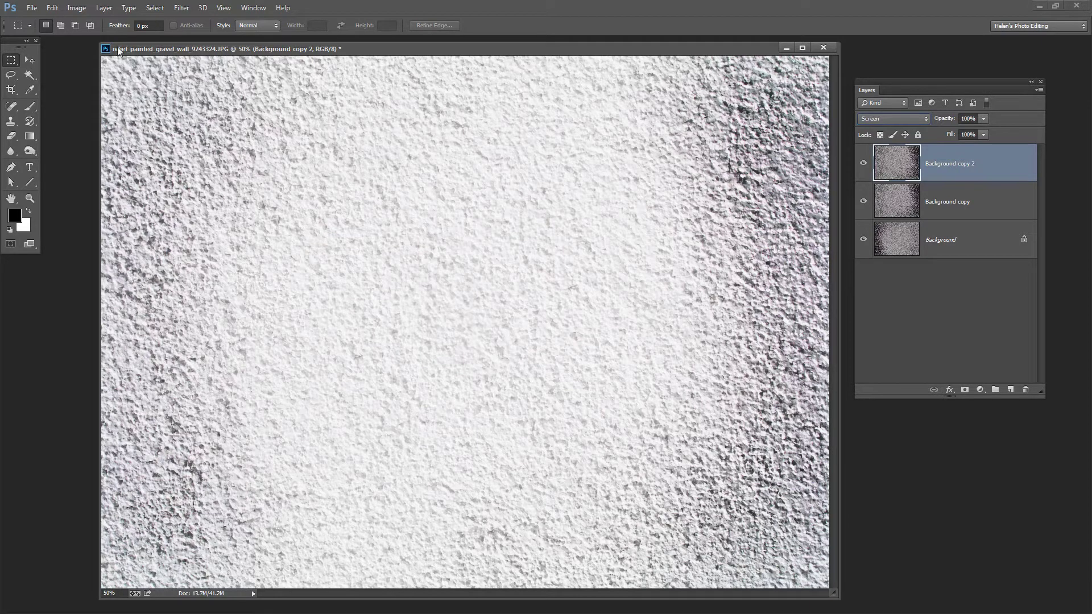
{"action": "left_click", "coordinate": [52, 8]}
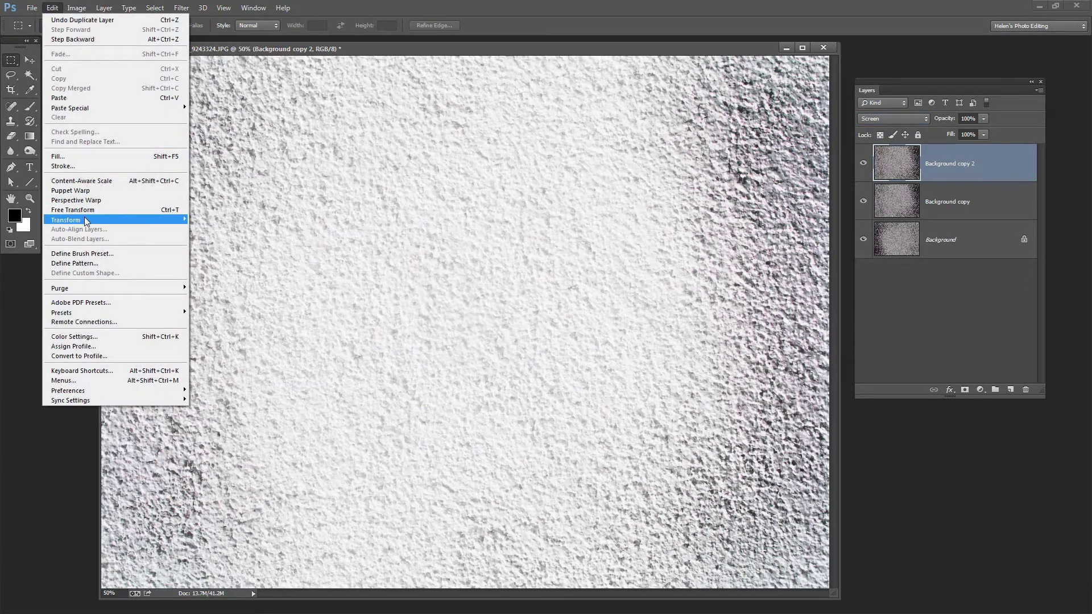
{"action": "mouse_move", "coordinate": [84, 220]}
{"action": "left_click", "coordinate": [216, 308]}
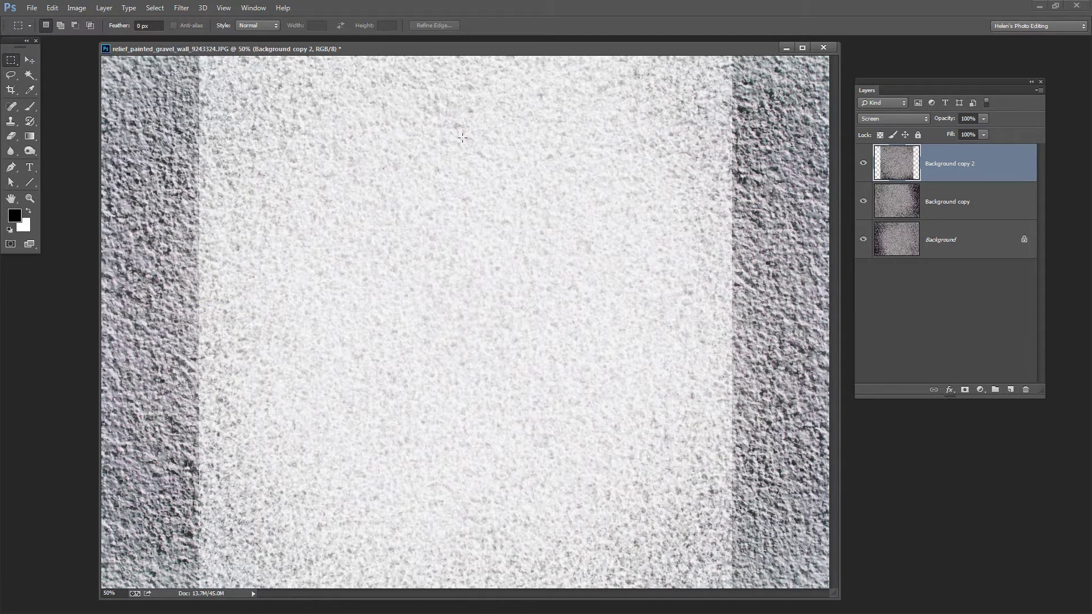
Free-transform the Background copy 2 layer to fill the canvas exactly, scaling it to 136.61% width and 73.20% height.
{"action": "key", "text": "ctrl+t"}
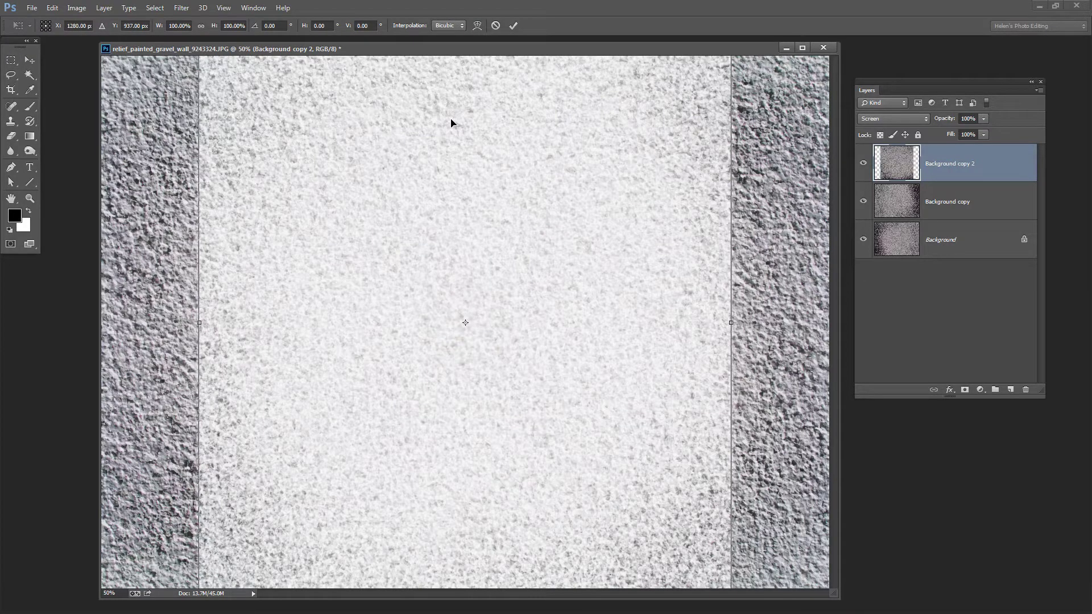
{"action": "key", "text": "ctrl+0"}
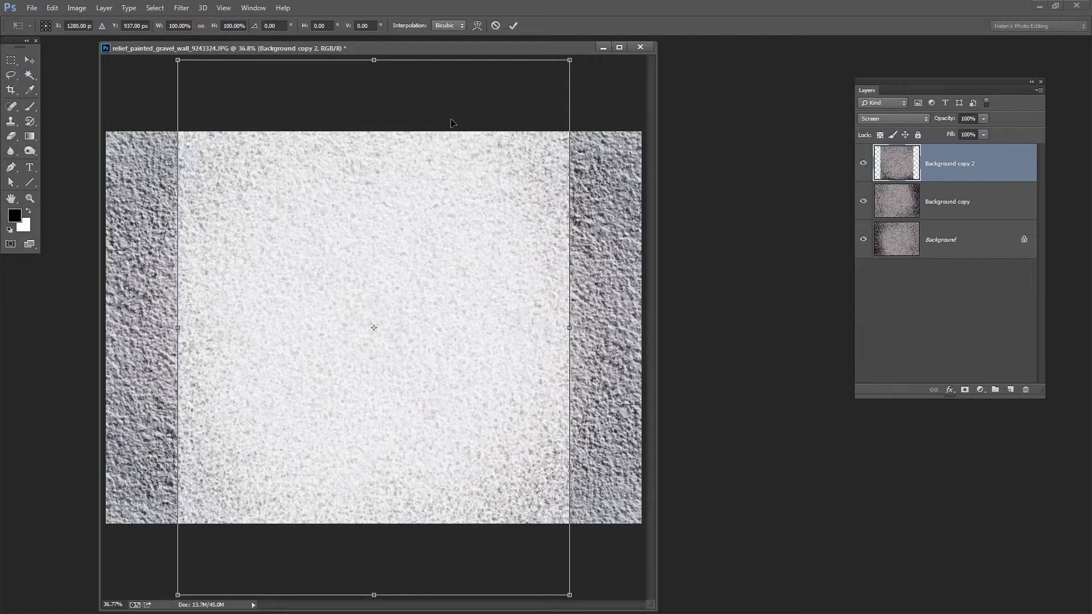
{"action": "left_click_drag", "start_coordinate": [374, 60], "coordinate": [374, 131]}
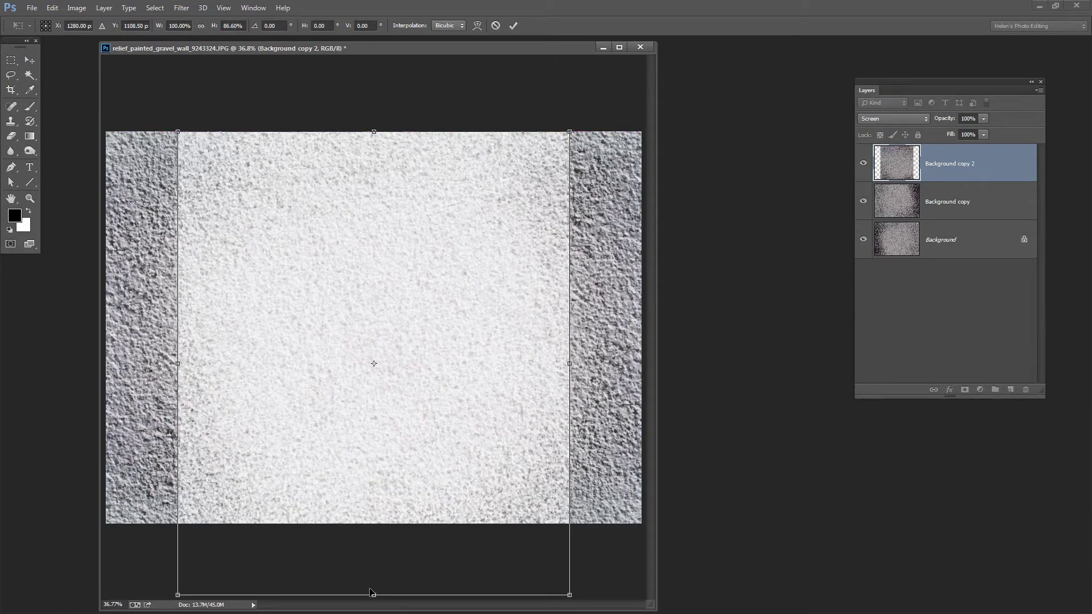
{"action": "left_click_drag", "start_coordinate": [374, 593], "coordinate": [373, 524]}
{"action": "left_click_drag", "start_coordinate": [178, 328], "coordinate": [106, 328]}
{"action": "left_click_drag", "start_coordinate": [572, 328], "coordinate": [642, 329]}
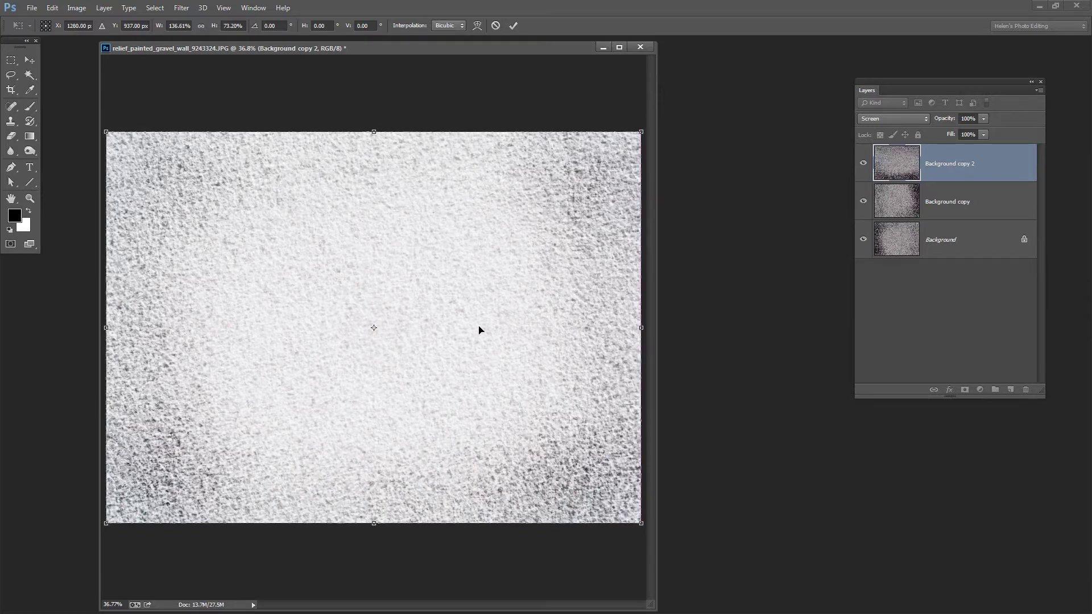
{"action": "left_click", "coordinate": [515, 25]}
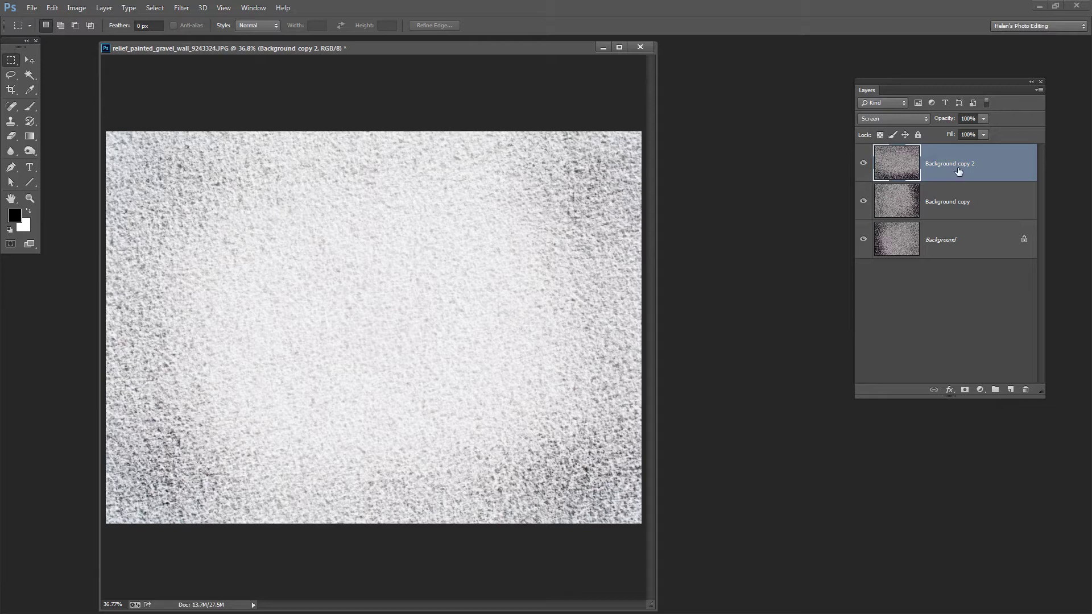
Duplicate the Background copy 2 layer and rotate the duplicate 180°.
{"action": "left_click_drag", "start_coordinate": [963, 165], "coordinate": [994, 384]}
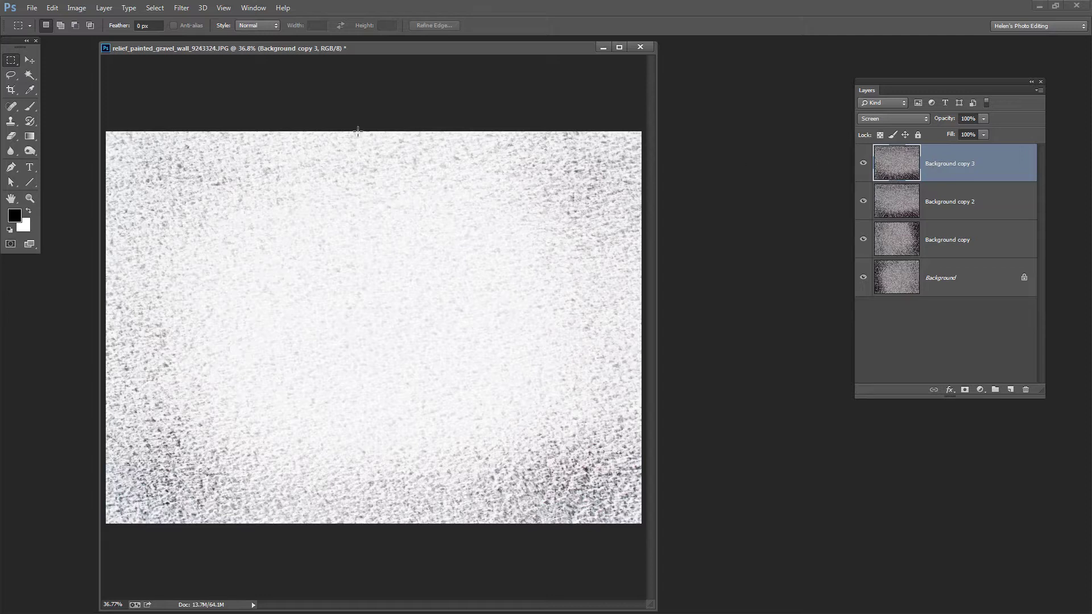
{"action": "left_click", "coordinate": [51, 7]}
{"action": "mouse_move", "coordinate": [63, 222]}
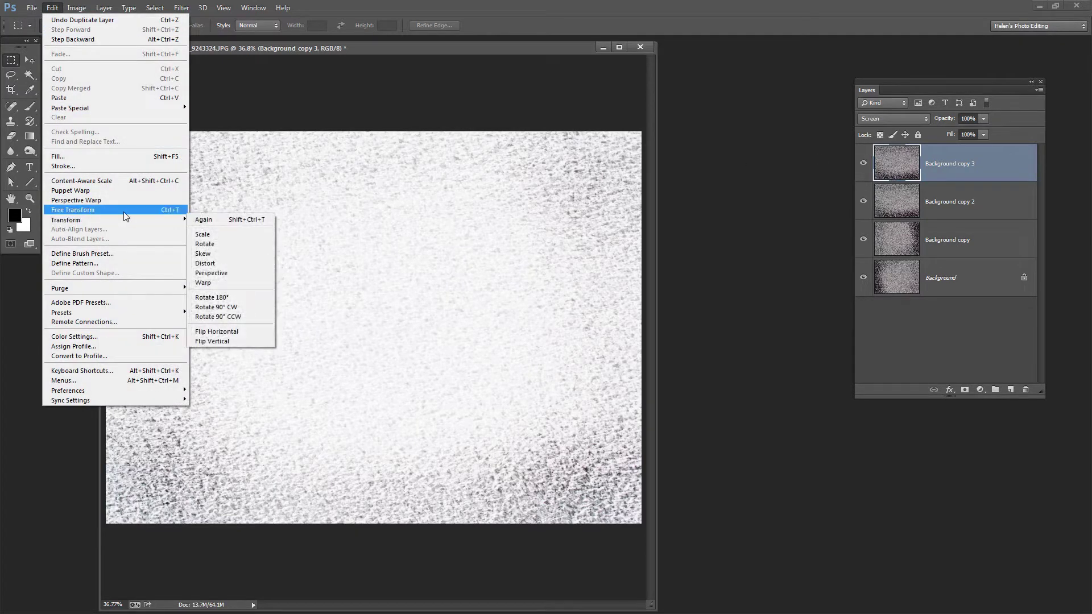
{"action": "left_click", "coordinate": [214, 298]}
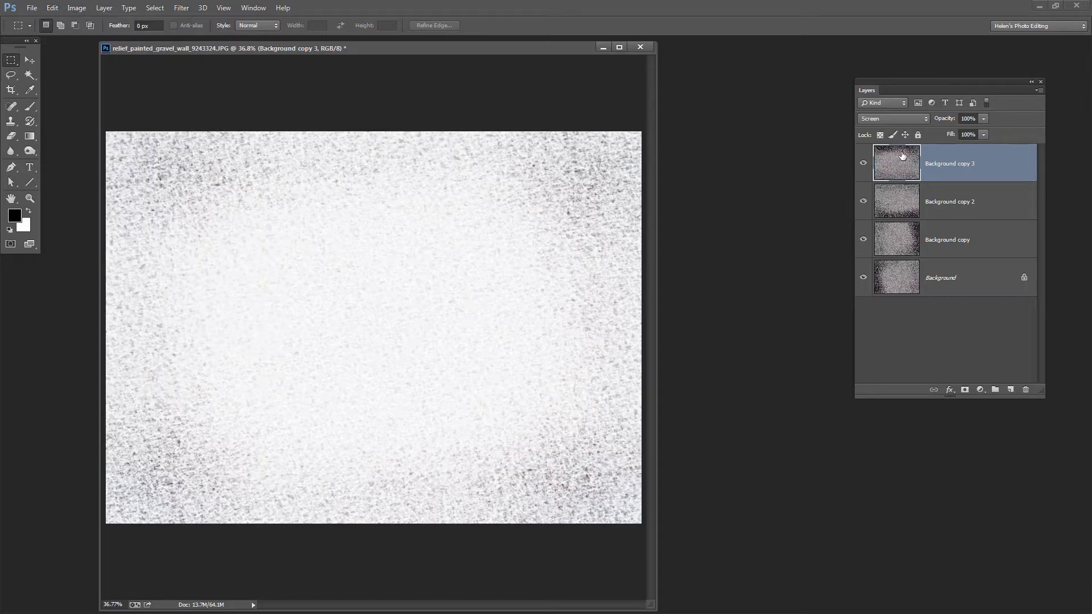
Stamp all visible layers into a new layer above Background copy 3 and hide the four layers beneath it.
{"action": "left_click", "coordinate": [906, 199]}
{"action": "left_click", "coordinate": [898, 239]}
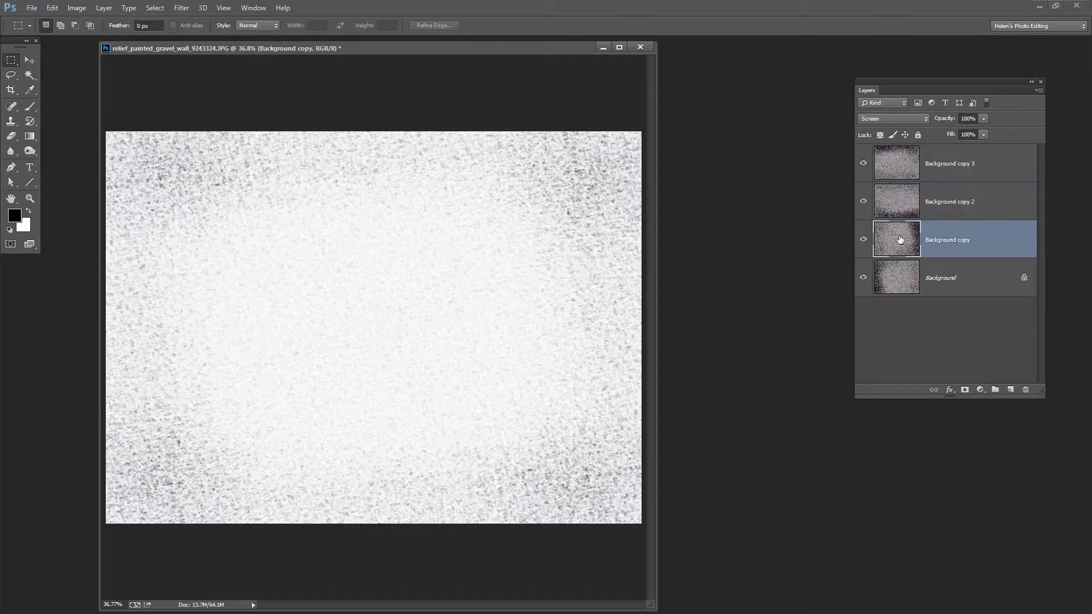
{"action": "left_click", "coordinate": [908, 161]}
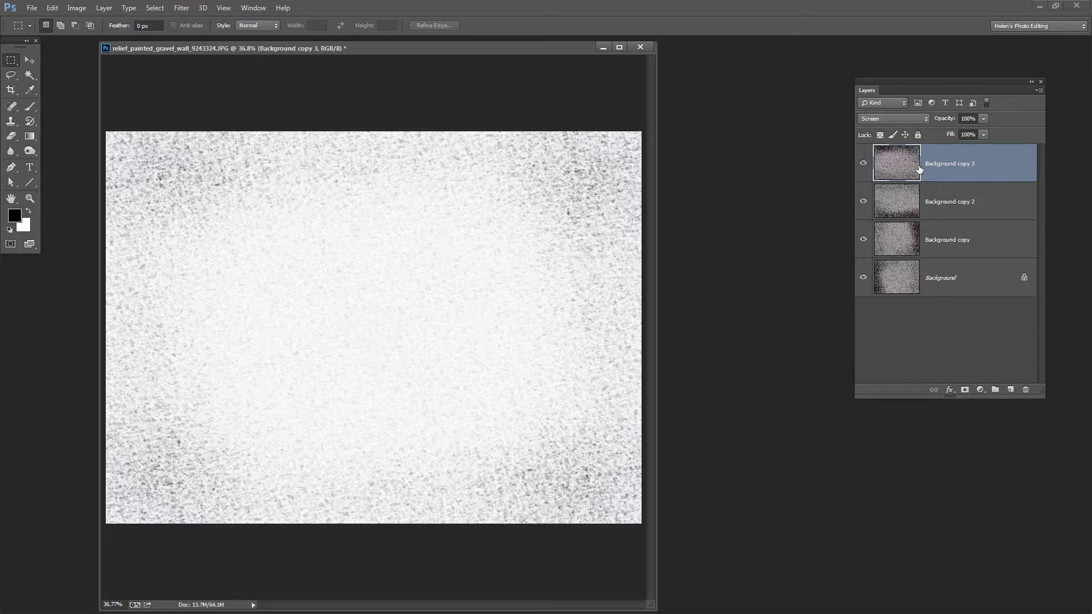
{"action": "left_click_drag", "start_coordinate": [903, 86], "coordinate": [766, 99]}
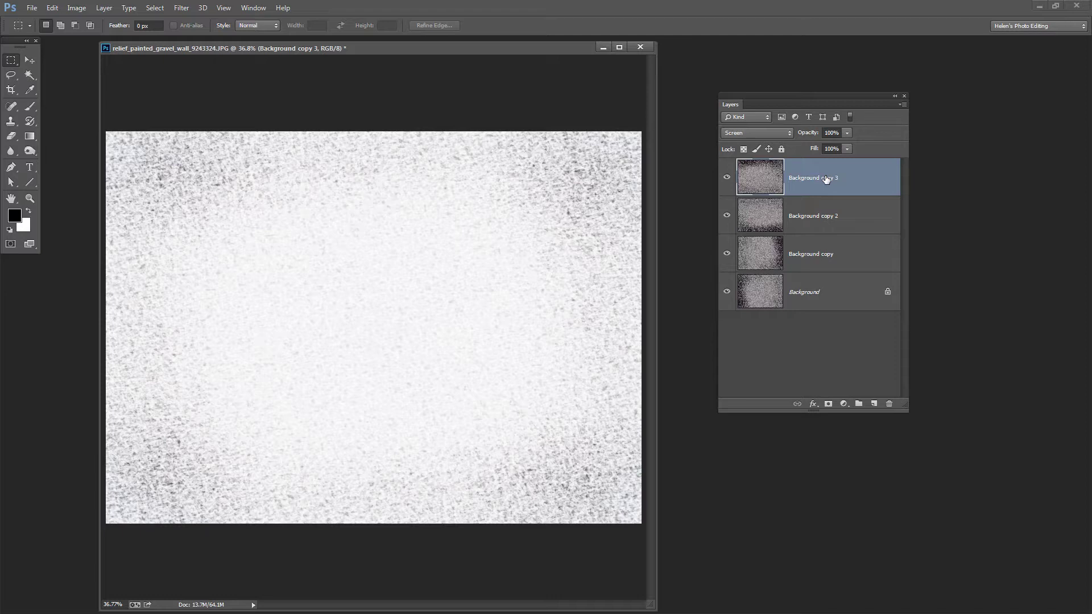
{"action": "key", "text": "ctrl+shift+alt+e"}
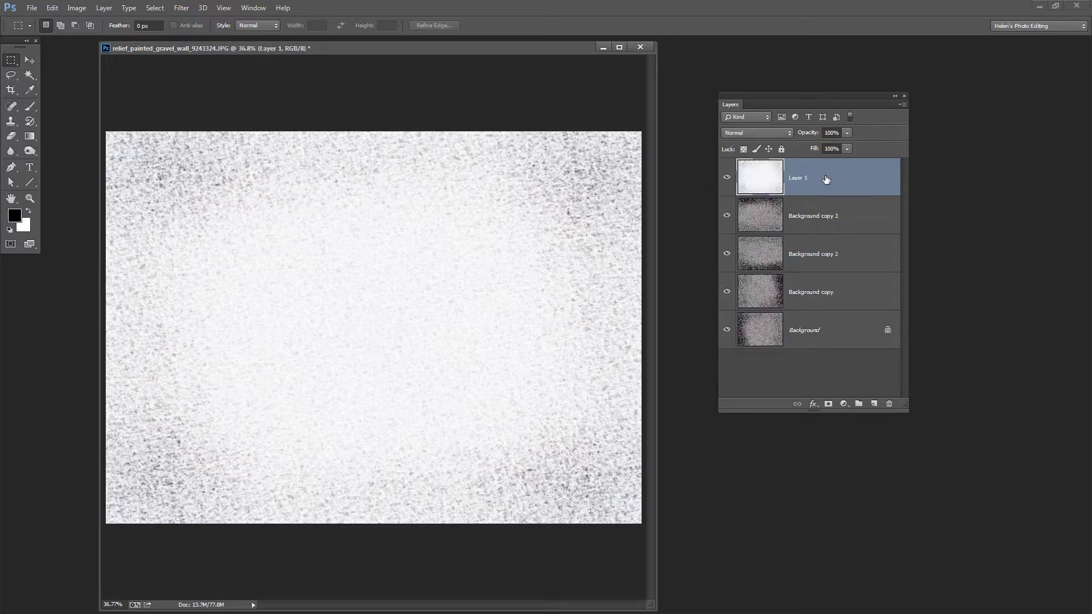
{"action": "left_click_drag", "start_coordinate": [727, 216], "coordinate": [727, 333]}
Add a Threshold adjustment layer above Layer 1 and set its threshold level to 252.
{"action": "left_click", "coordinate": [102, 9]}
{"action": "mouse_move", "coordinate": [122, 108]}
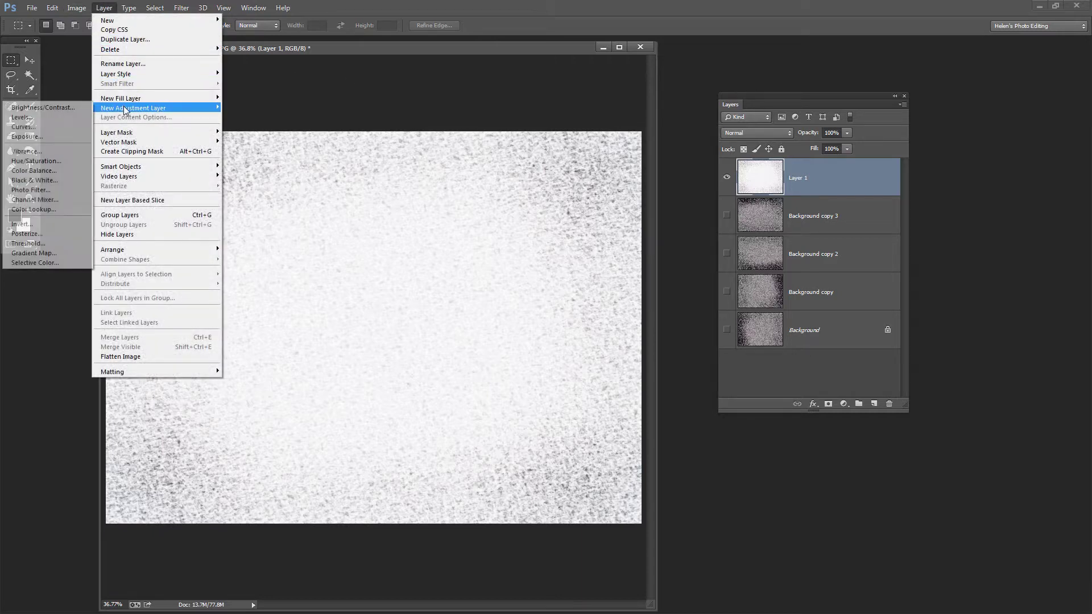
{"action": "left_click", "coordinate": [29, 244]}
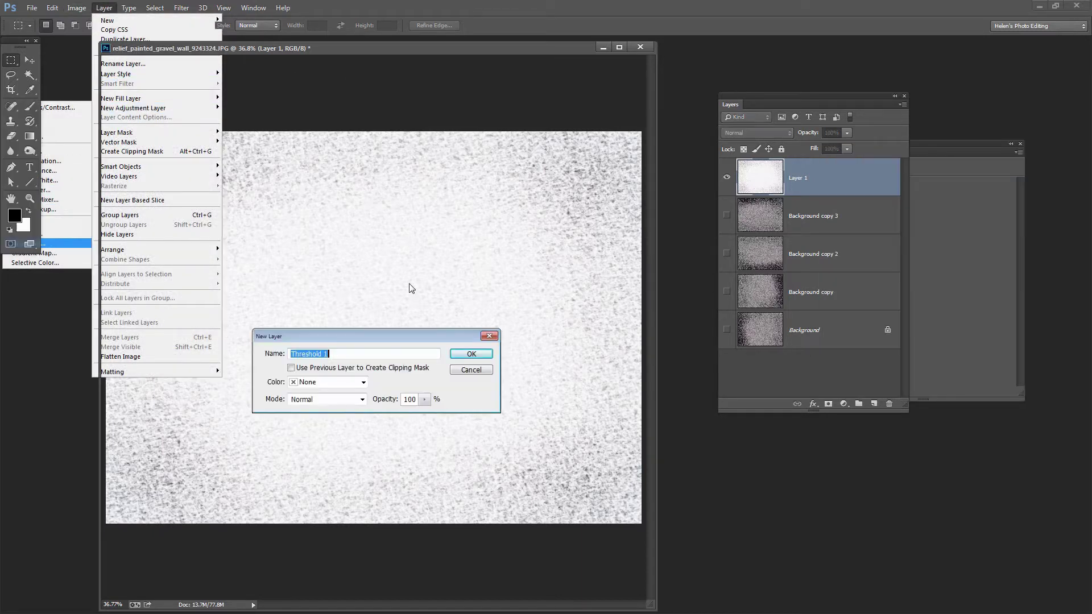
{"action": "left_click", "coordinate": [472, 354]}
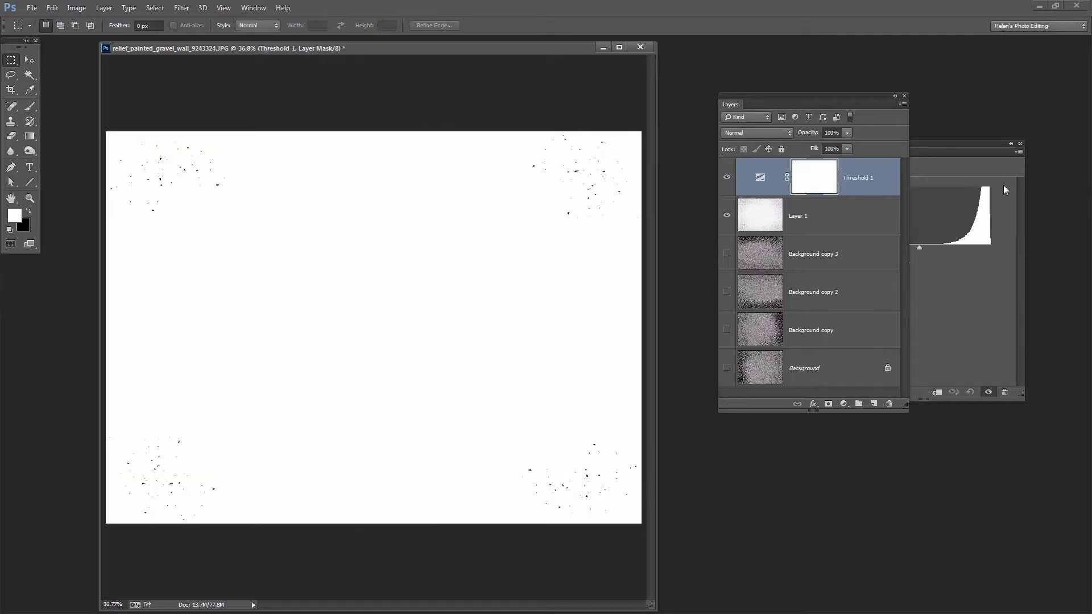
{"action": "left_click_drag", "start_coordinate": [940, 148], "coordinate": [655, 127]}
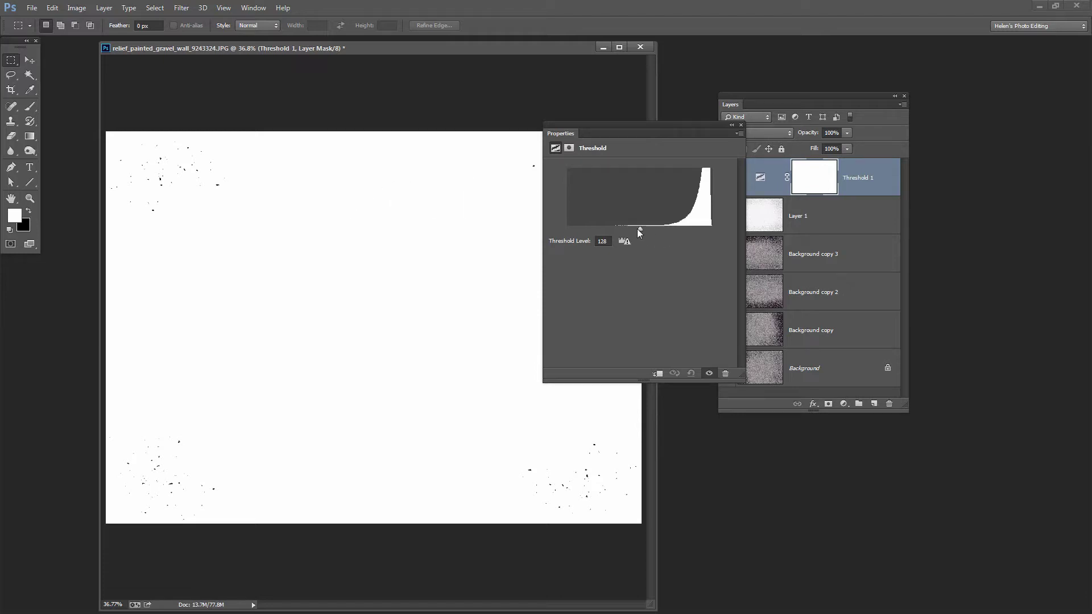
{"action": "left_click_drag", "start_coordinate": [640, 229], "coordinate": [709, 225]}
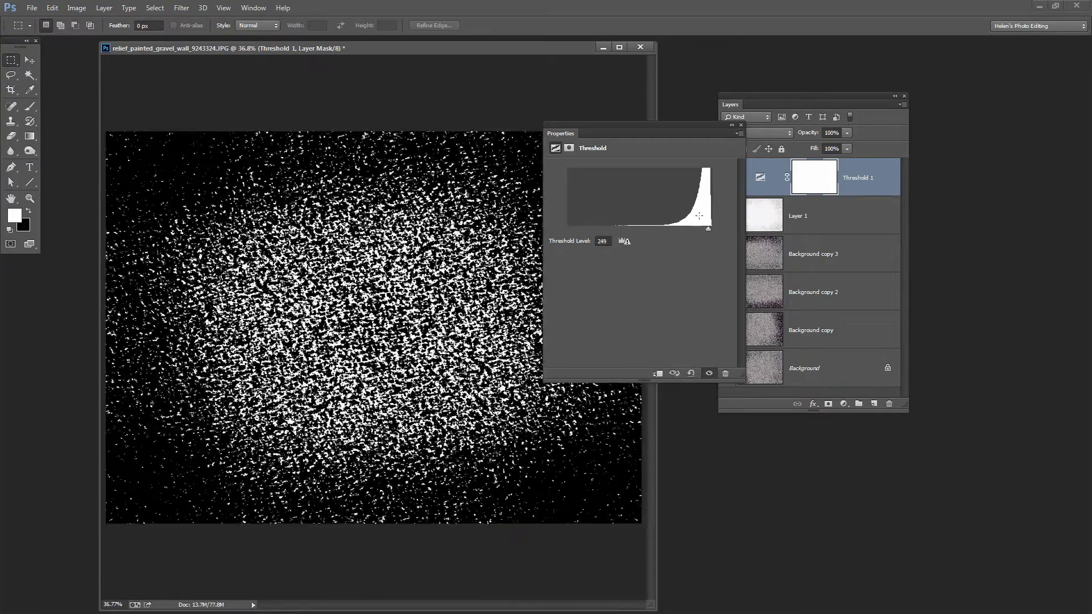
{"action": "left_click_drag", "start_coordinate": [613, 128], "coordinate": [758, 293]}
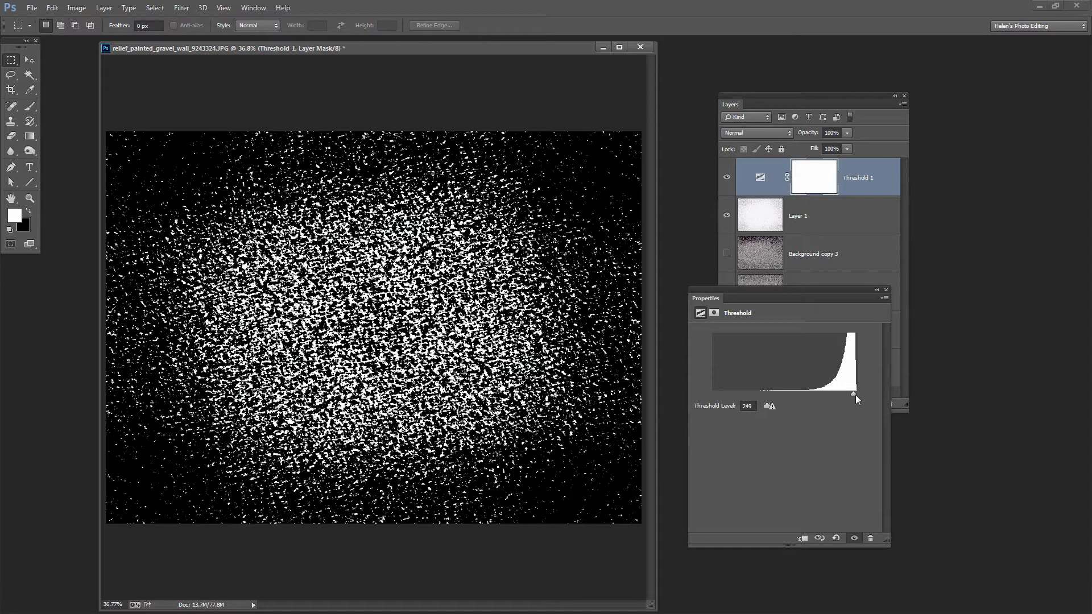
{"action": "left_click_drag", "start_coordinate": [854, 393], "coordinate": [855, 391]}
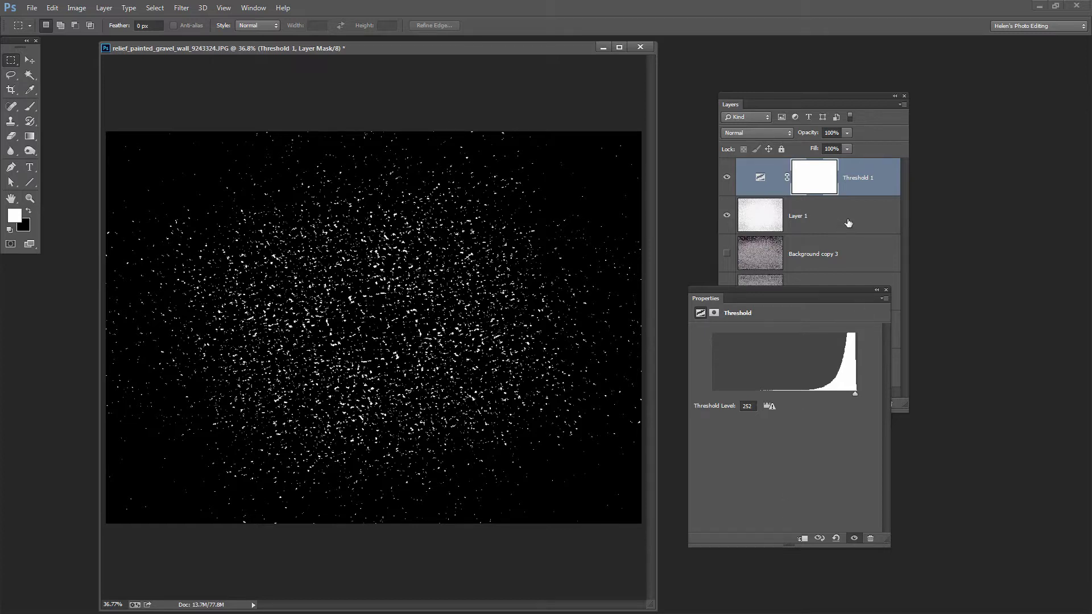
Create a new empty layer and place it between the Threshold adjustment layer and Layer 1.
{"action": "left_click", "coordinate": [865, 188]}
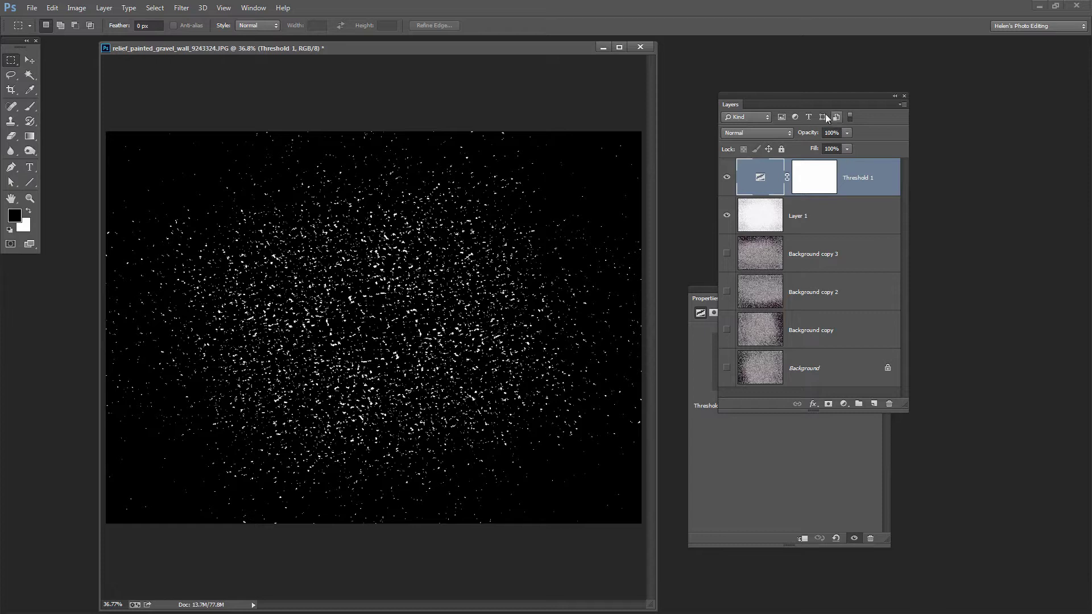
{"action": "left_click_drag", "start_coordinate": [791, 104], "coordinate": [760, 155]}
{"action": "left_click", "coordinate": [784, 229]}
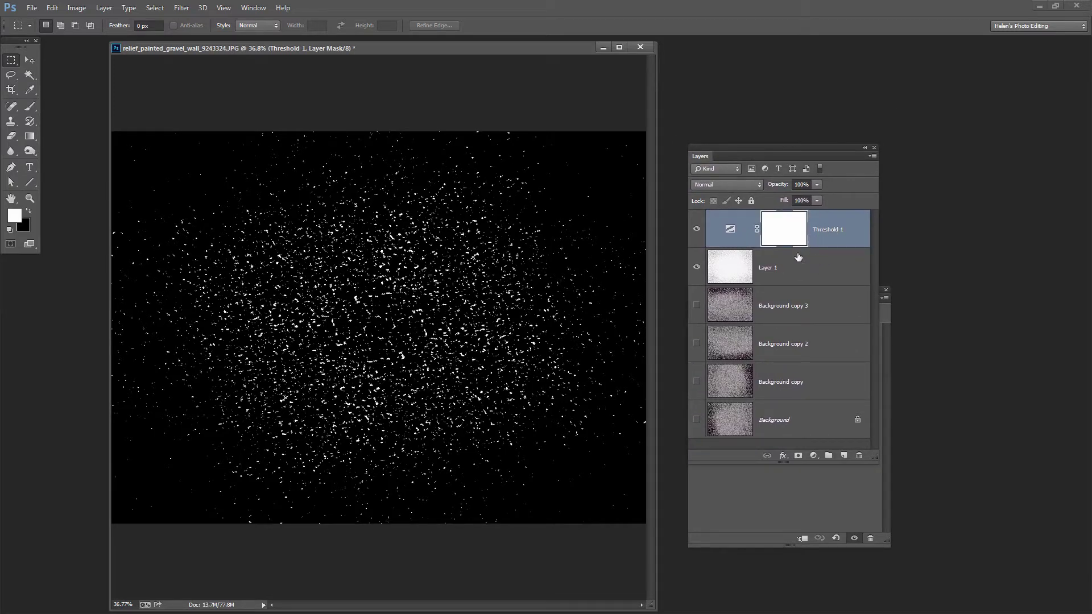
{"action": "left_click", "coordinate": [844, 456]}
{"action": "left_click_drag", "start_coordinate": [769, 229], "coordinate": [761, 279]}
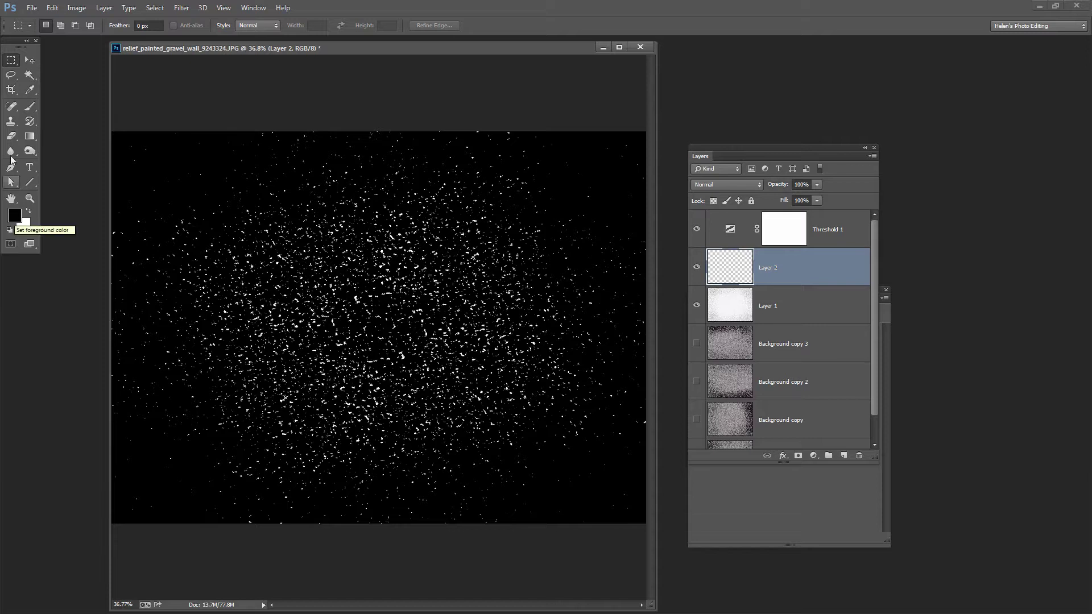
Choose the Brush tool with the 66 px speckled brush tip and enlarge it to 300 px.
{"action": "left_click", "coordinate": [30, 107]}
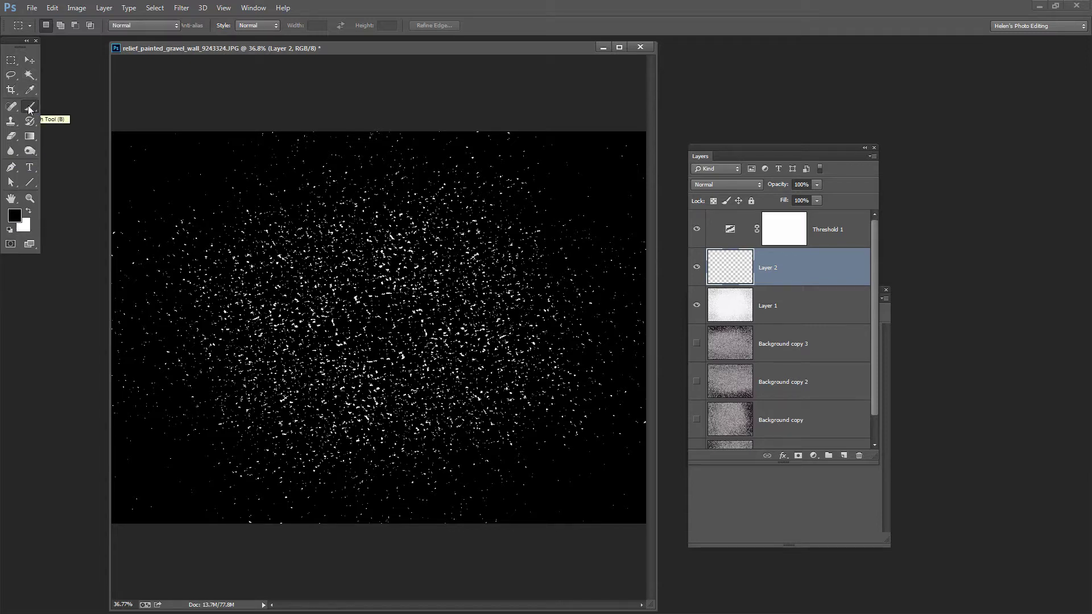
{"action": "left_click", "coordinate": [57, 26]}
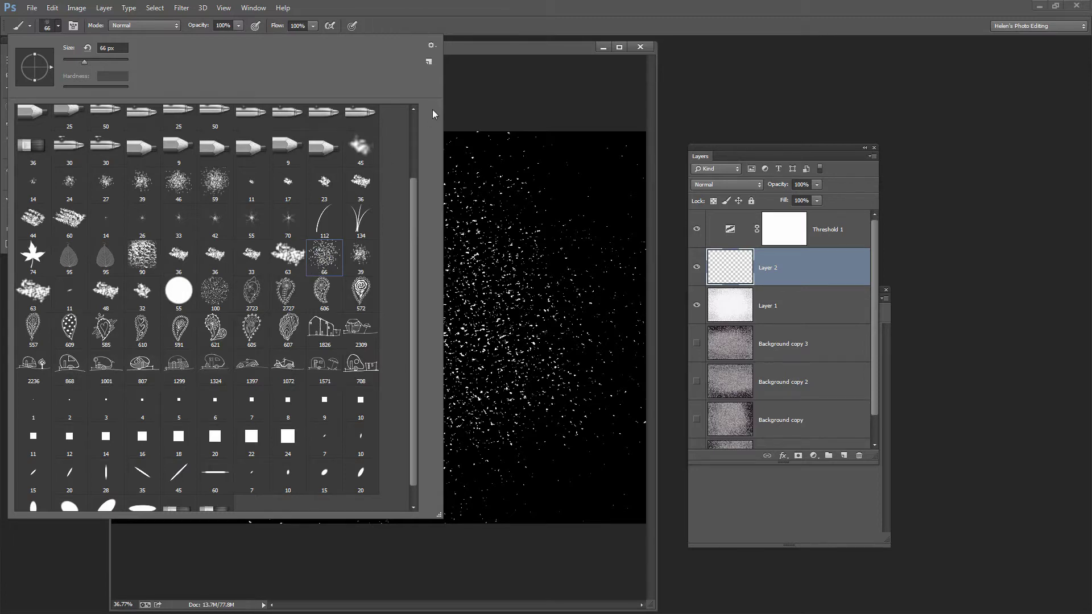
{"action": "left_click", "coordinate": [484, 55]}
{"action": "key", "text": "bracketright"}
{"action": "key", "text": "bracketright"}
{"action": "key", "text": "bracketright"}
{"action": "key", "text": "bracketright"}
{"action": "key", "text": "bracketright"}
{"action": "key", "text": "bracketright"}
{"action": "key", "text": "bracketright"}
{"action": "key", "text": "bracketright"}
{"action": "key", "text": "bracketright"}
{"action": "key", "text": "bracketright"}
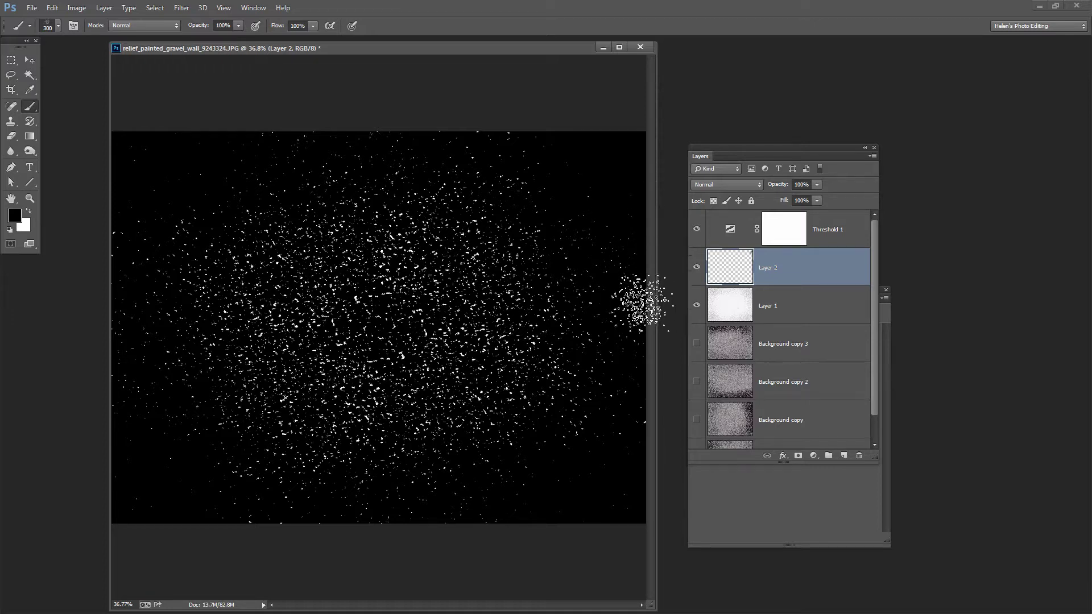
Paint black speckles on Layer 2 around the image's edges to cover the white specks touching the borders.
{"action": "mouse_move", "coordinate": [629, 227]}
{"action": "left_mouse_down"}
{"action": "mouse_move", "coordinate": [615, 293]}
{"action": "mouse_move", "coordinate": [621, 244]}
{"action": "left_mouse_up"}
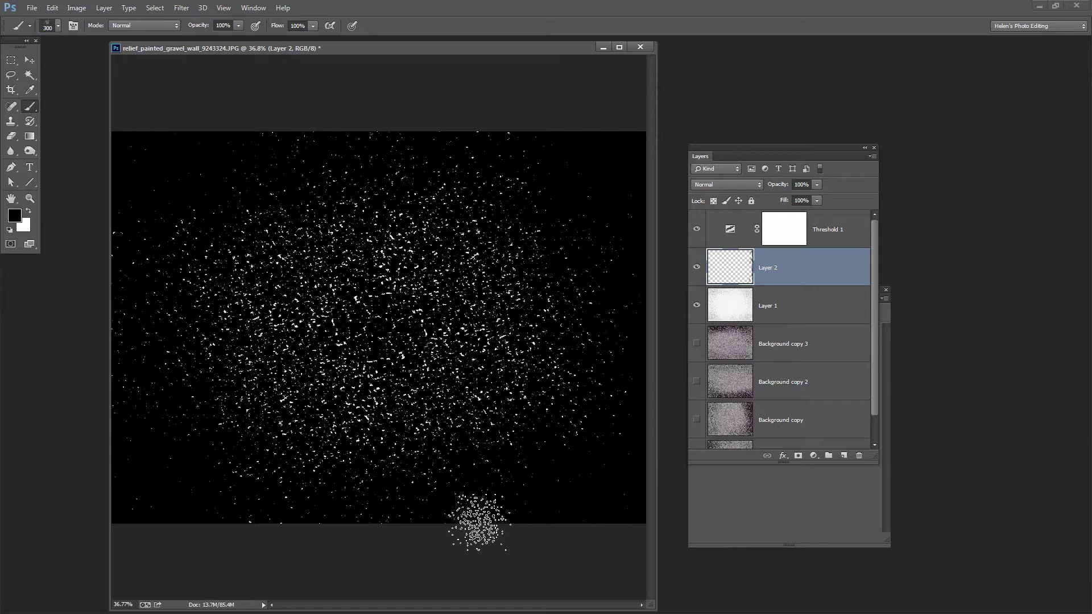
{"action": "mouse_move", "coordinate": [372, 532]}
{"action": "left_mouse_down"}
{"action": "mouse_move", "coordinate": [419, 529]}
{"action": "mouse_move", "coordinate": [434, 500]}
{"action": "mouse_move", "coordinate": [456, 512]}
{"action": "mouse_move", "coordinate": [446, 508]}
{"action": "left_mouse_up"}
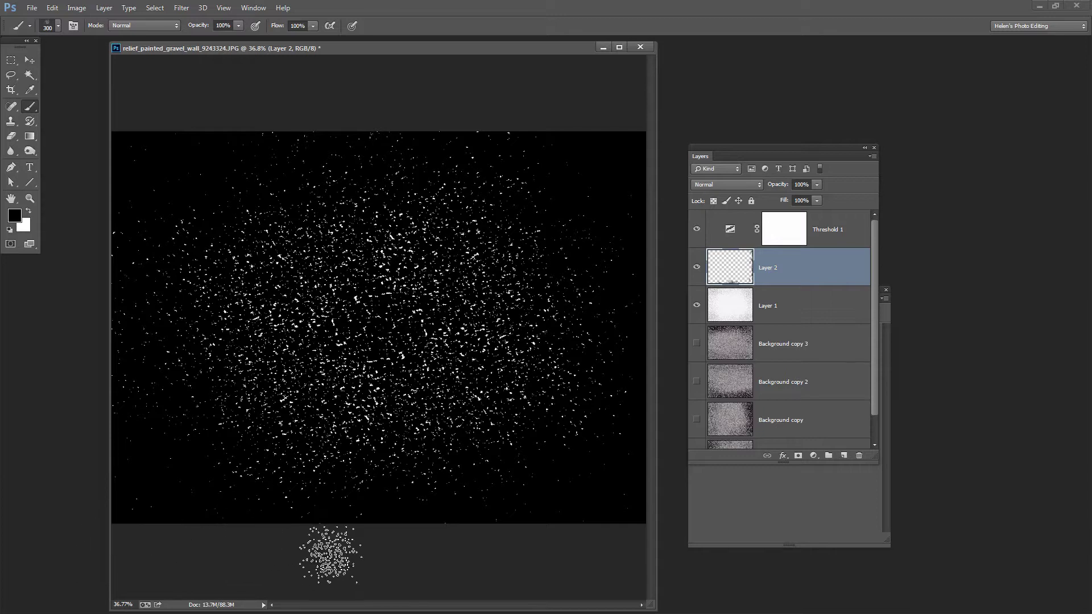
{"action": "mouse_move", "coordinate": [137, 492]}
{"action": "left_mouse_down"}
{"action": "mouse_move", "coordinate": [98, 324]}
{"action": "mouse_move", "coordinate": [446, 110]}
{"action": "mouse_move", "coordinate": [499, 117]}
{"action": "mouse_move", "coordinate": [472, 122]}
{"action": "left_mouse_up"}
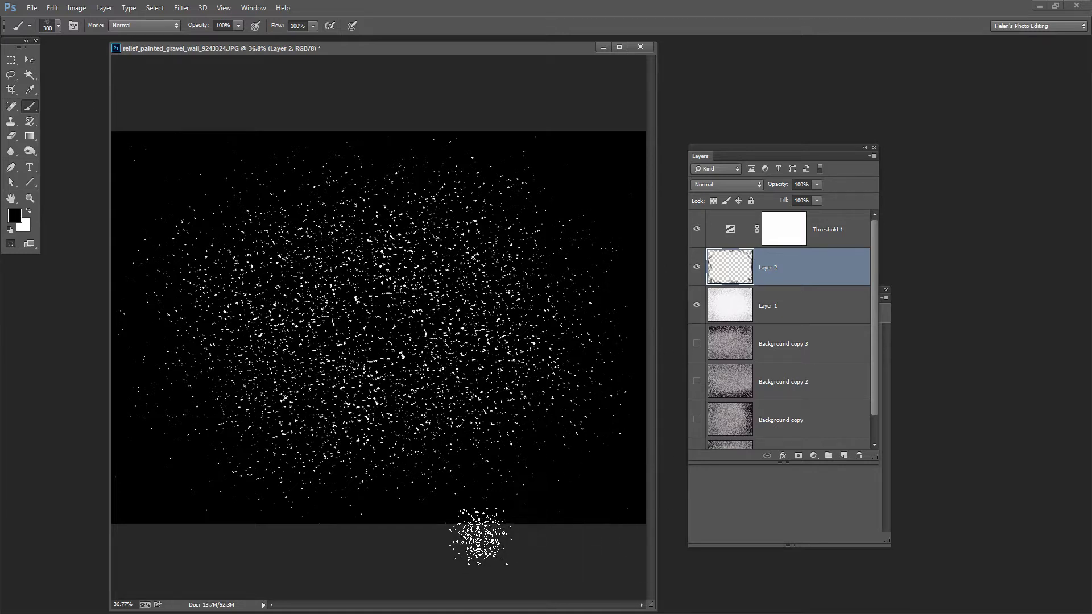
{"action": "mouse_move", "coordinate": [520, 558]}
{"action": "left_mouse_down"}
{"action": "mouse_move", "coordinate": [430, 438]}
{"action": "mouse_move", "coordinate": [358, 577]}
{"action": "mouse_move", "coordinate": [322, 487]}
{"action": "mouse_move", "coordinate": [244, 558]}
{"action": "mouse_move", "coordinate": [246, 447]}
{"action": "mouse_move", "coordinate": [162, 463]}
{"action": "left_mouse_up"}
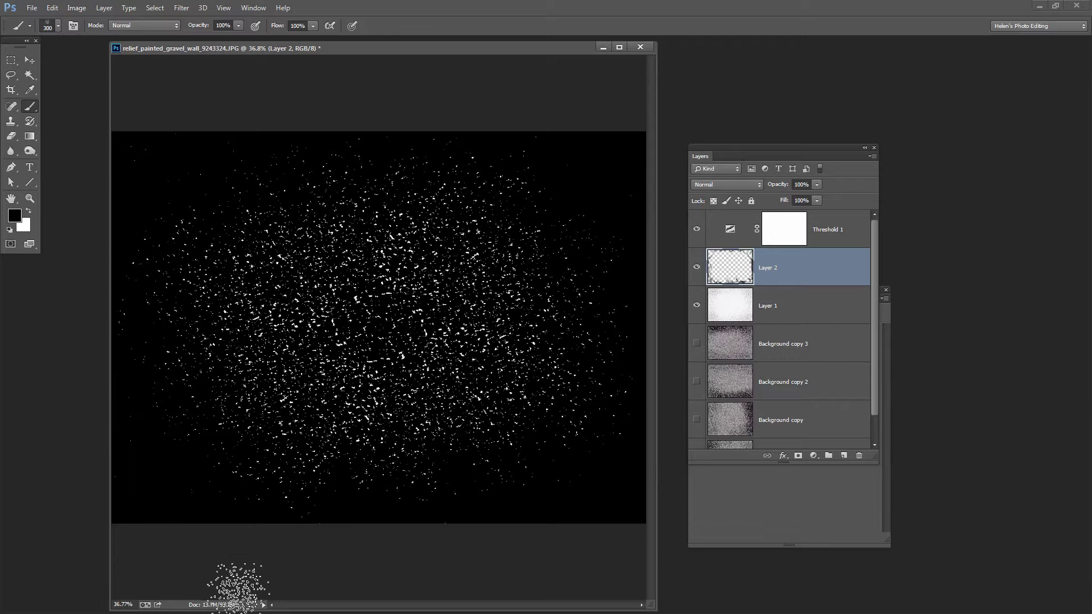
{"action": "mouse_move", "coordinate": [110, 296]}
{"action": "left_mouse_down"}
{"action": "mouse_move", "coordinate": [119, 309]}
{"action": "mouse_move", "coordinate": [110, 354]}
{"action": "left_mouse_up"}
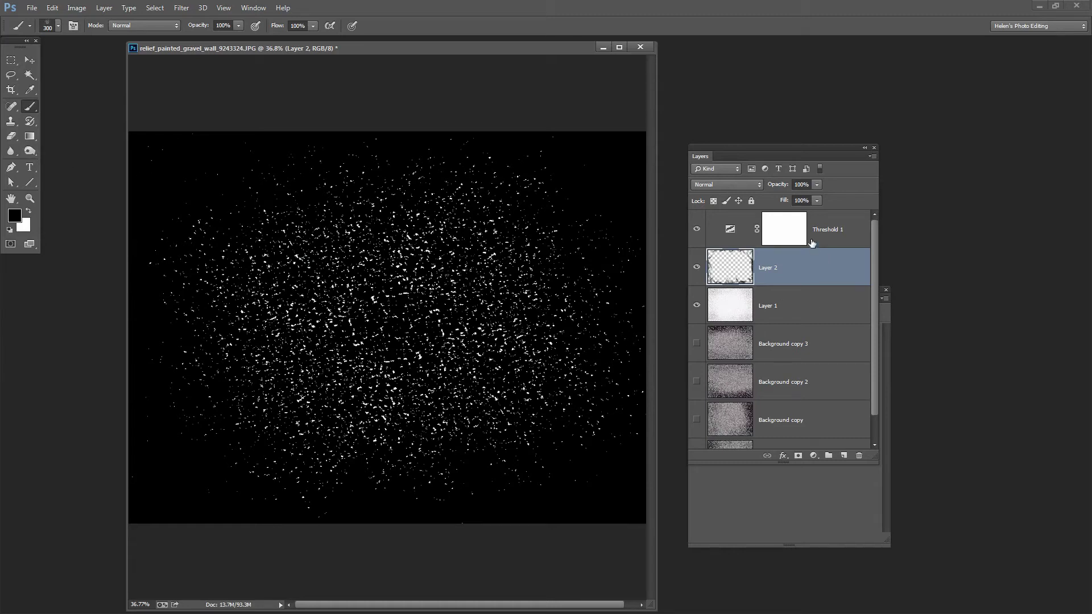
Stamp all visible layers into a new layer above Threshold 1, and widen the document window to show the whole image.
{"action": "left_click", "coordinate": [785, 230]}
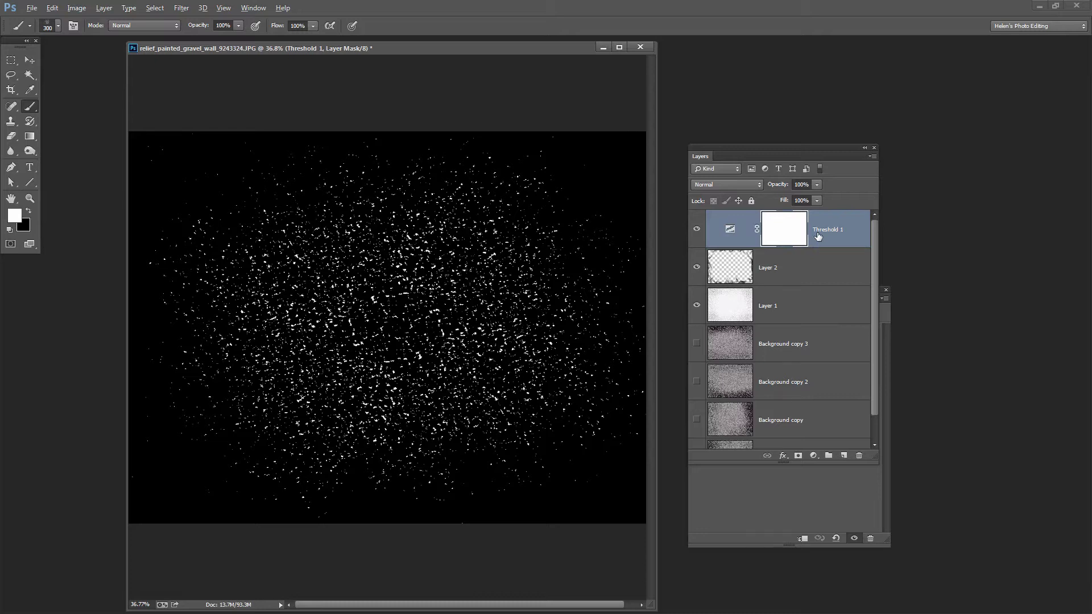
{"action": "key", "text": "ctrl+shift+alt+e"}
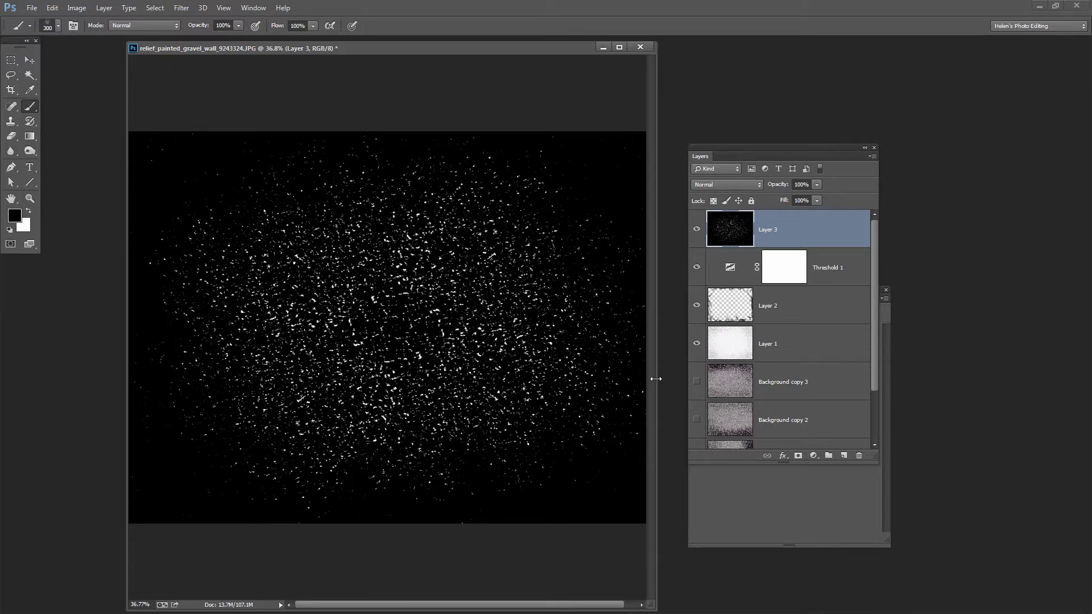
{"action": "left_click_drag", "start_coordinate": [659, 377], "coordinate": [706, 378]}
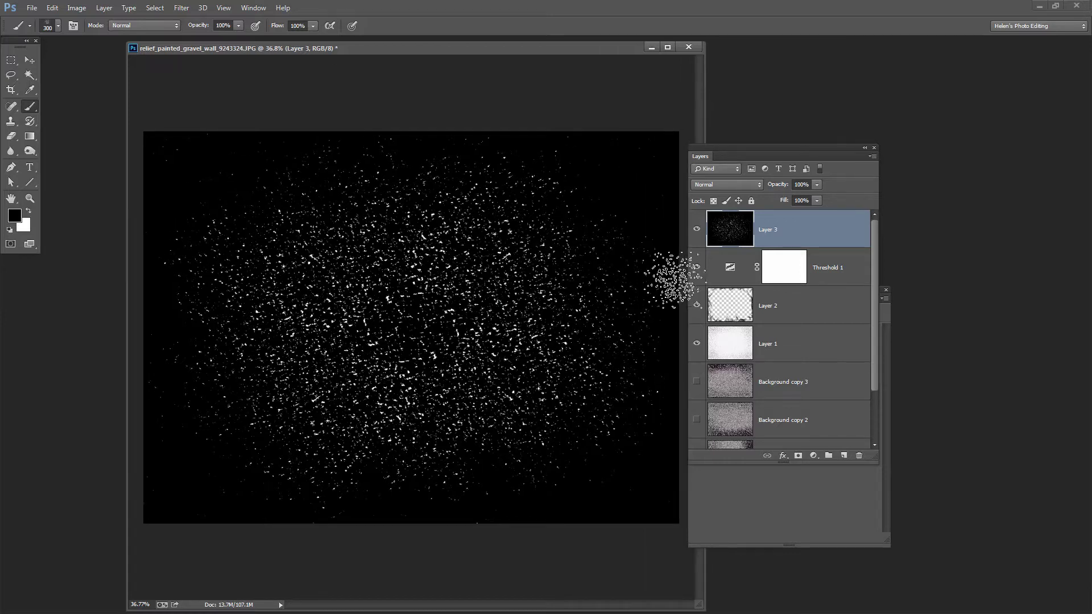
{"action": "left_click_drag", "start_coordinate": [727, 146], "coordinate": [815, 123]}
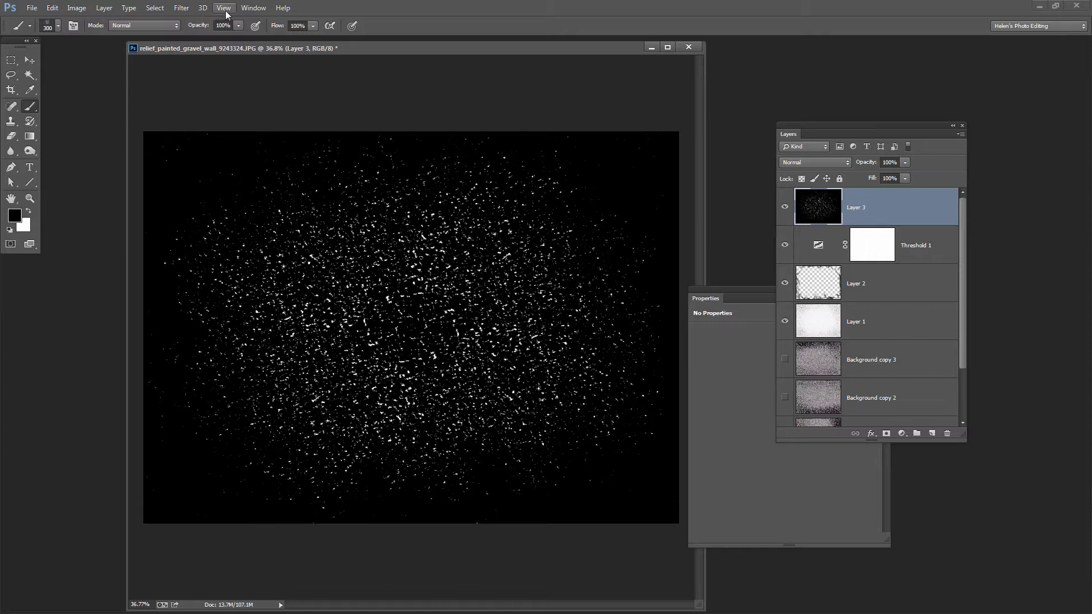
Select the entire stamped speckle layer and copy it.
{"action": "left_click", "coordinate": [154, 8]}
{"action": "left_click", "coordinate": [162, 22]}
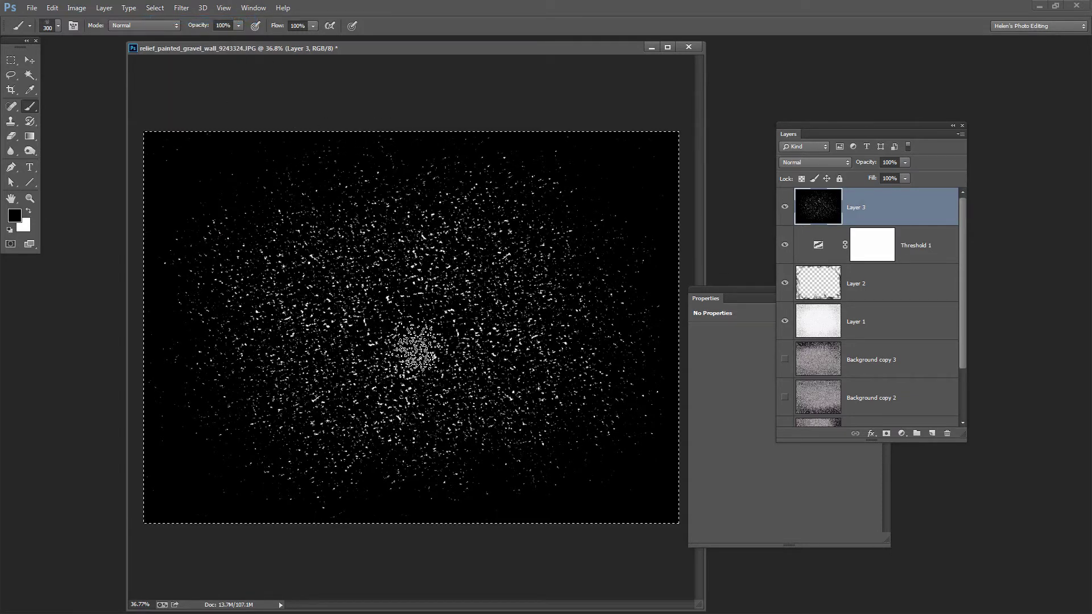
{"action": "left_click", "coordinate": [52, 8]}
{"action": "left_click", "coordinate": [60, 79]}
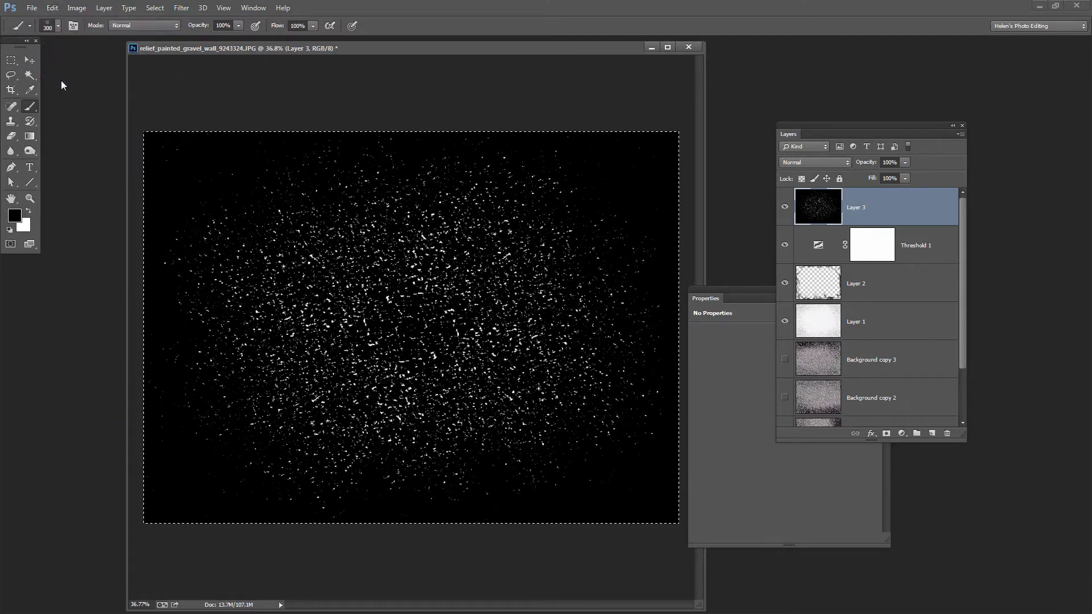
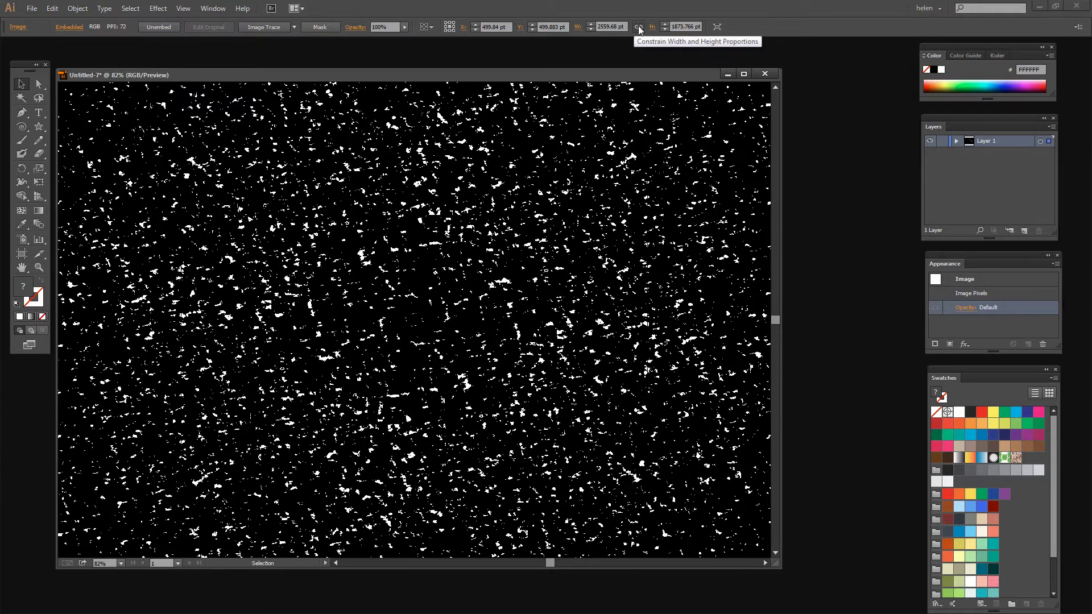
In Illustrator, link the placed speckle image's width and height and reduce its width to 1110 pt.
{"action": "left_click", "coordinate": [638, 27]}
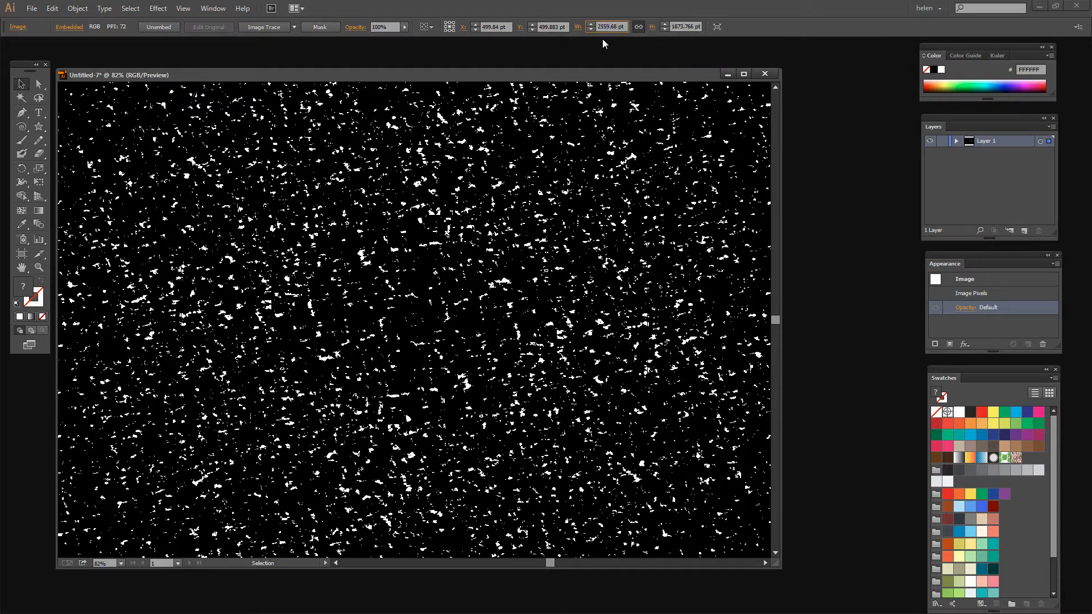
{"action": "type", "text": "2470"}
{"action": "key", "text": "Return"}
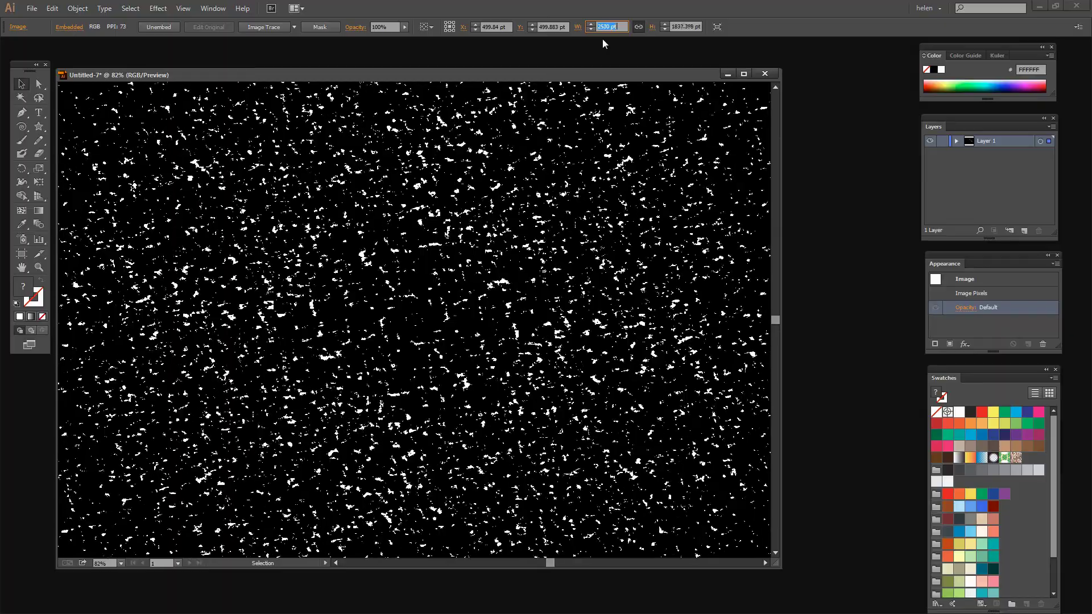
{"action": "key", "text": "shift+Down"}
{"action": "key", "text": "shift+Down"}
{"action": "key", "text": "shift+Down"}
{"action": "key", "text": "shift+Down"}
{"action": "key", "text": "shift+Down"}
{"action": "key", "text": "shift+Down"}
{"action": "key", "text": "shift+Down"}
{"action": "key", "text": "shift+Down"}
{"action": "key", "text": "shift+Down"}
{"action": "key", "text": "shift+Down"}
{"action": "key", "text": "shift+Down"}
{"action": "key", "text": "shift+Down"}
{"action": "key", "text": "shift+Down"}
{"action": "key", "text": "shift+Down"}
{"action": "key", "text": "shift+Down"}
{"action": "key", "text": "shift+Down"}
{"action": "key", "text": "shift+Down"}
{"action": "key", "text": "shift+Down"}
{"action": "key", "text": "shift+Down"}
{"action": "key", "text": "shift+Down"}
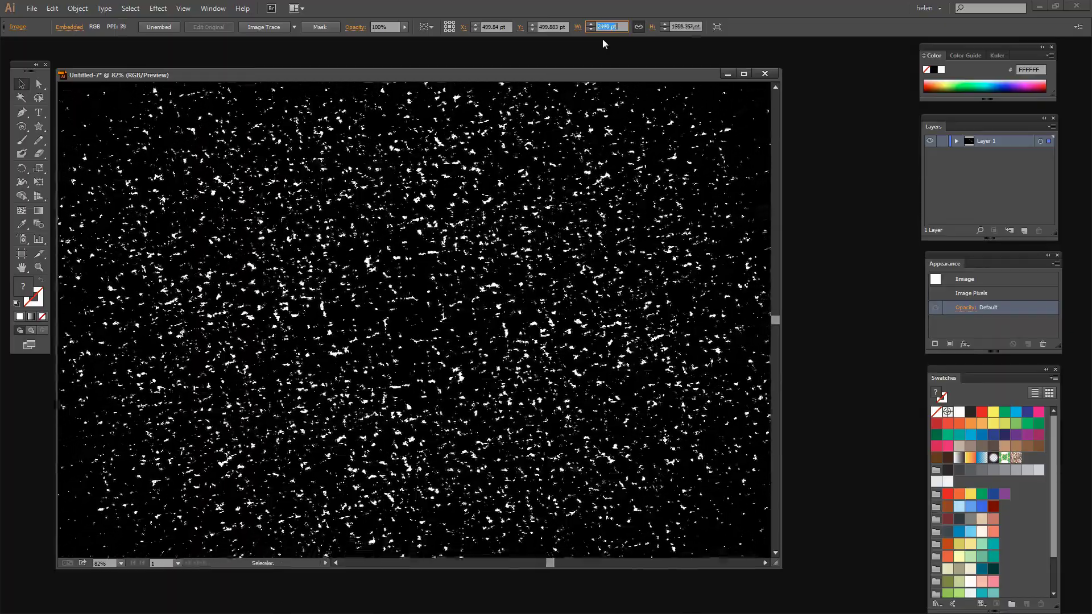
{"action": "key", "text": "shift+Down"}
{"action": "key", "text": "shift+Down"}
{"action": "key", "text": "shift+Down"}
{"action": "key", "text": "shift+Down"}
{"action": "key", "text": "shift+Down"}
{"action": "key", "text": "shift+Down"}
{"action": "key", "text": "shift+Down"}
{"action": "key", "text": "shift+Down"}
{"action": "key", "text": "shift+Down"}
{"action": "key", "text": "shift+Down"}
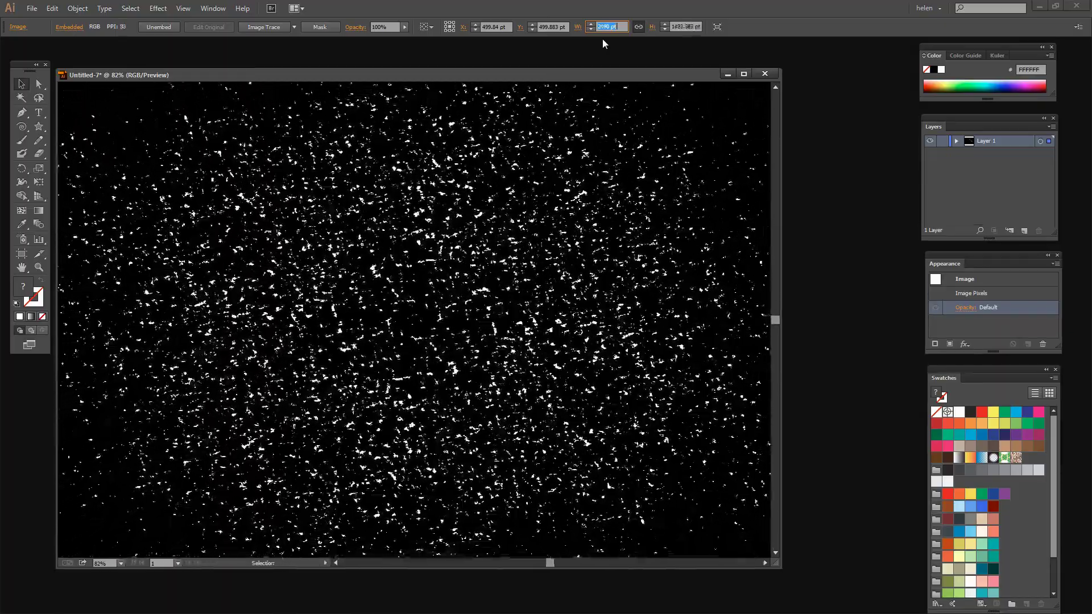
{"action": "key", "text": "shift+Down"}
{"action": "key", "text": "shift+Down"}
{"action": "key", "text": "shift+Down"}
{"action": "key", "text": "shift+Down"}
{"action": "key", "text": "shift+Down"}
{"action": "key", "text": "shift+Down"}
{"action": "key", "text": "shift+Down"}
{"action": "key", "text": "shift+Down"}
{"action": "key", "text": "shift+Down"}
{"action": "key", "text": "shift+Down"}
{"action": "key", "text": "shift+Down"}
{"action": "key", "text": "shift+Down"}
{"action": "key", "text": "shift+Down"}
{"action": "key", "text": "shift+Down"}
{"action": "key", "text": "shift+Down"}
{"action": "key", "text": "shift+Down"}
{"action": "key", "text": "shift+Down"}
{"action": "key", "text": "shift+Down"}
{"action": "key", "text": "shift+Down"}
{"action": "key", "text": "shift+Down"}
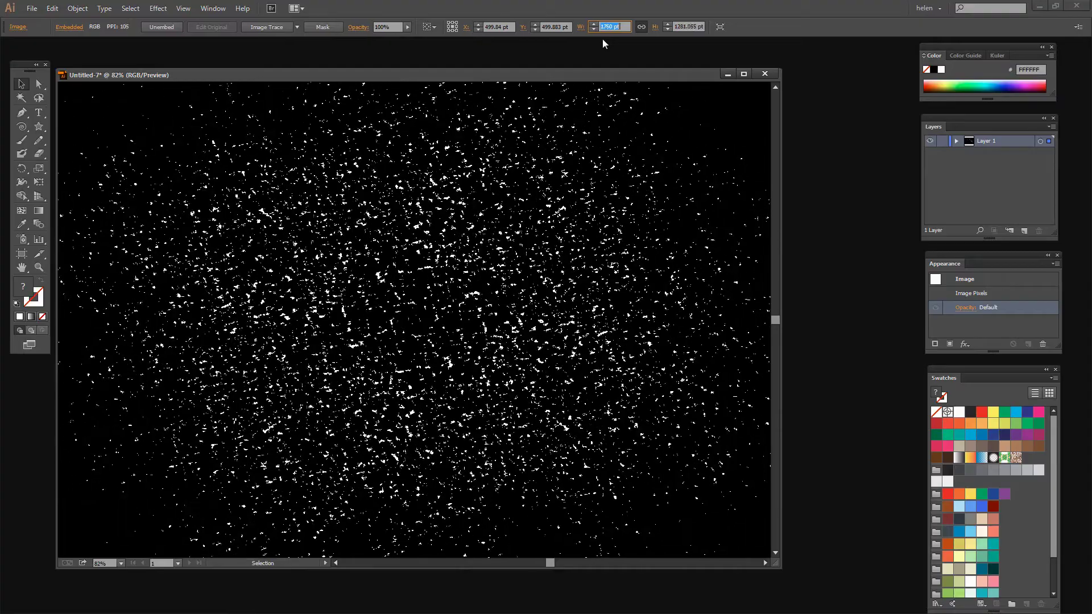
{"action": "key", "text": "shift+Down"}
{"action": "key", "text": "shift+Down"}
{"action": "key", "text": "shift+Down"}
{"action": "key", "text": "shift+Down"}
{"action": "key", "text": "shift+Down"}
{"action": "key", "text": "shift+Down"}
{"action": "key", "text": "shift+Down"}
{"action": "key", "text": "shift+Down"}
{"action": "key", "text": "shift+Down"}
{"action": "key", "text": "shift+Down"}
{"action": "key", "text": "shift+Down"}
{"action": "key", "text": "shift+Down"}
{"action": "key", "text": "shift+Down"}
{"action": "key", "text": "shift+Down"}
{"action": "key", "text": "shift+Down"}
{"action": "key", "text": "shift+Down"}
{"action": "key", "text": "shift+Down"}
{"action": "key", "text": "shift+Down"}
{"action": "key", "text": "shift+Down"}
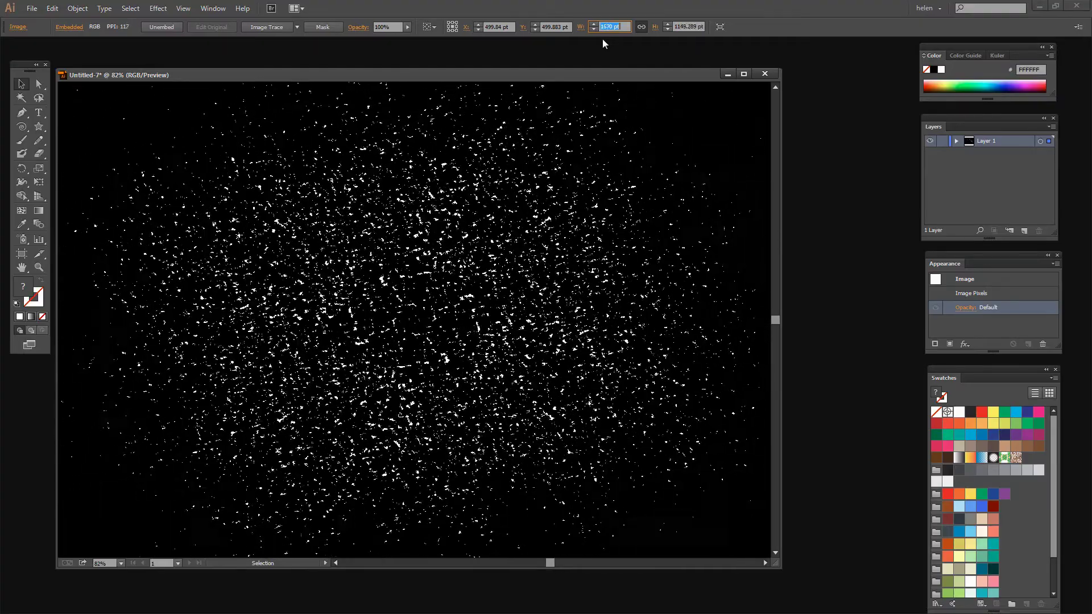
{"action": "key", "text": "shift+Down"}
{"action": "key", "text": "shift+Down"}
{"action": "key", "text": "shift+Down"}
{"action": "key", "text": "shift+Down"}
{"action": "key", "text": "shift+Down"}
{"action": "key", "text": "shift+Down"}
{"action": "key", "text": "shift+Down"}
{"action": "key", "text": "shift+Down"}
{"action": "key", "text": "shift+Down"}
{"action": "key", "text": "shift+Down"}
{"action": "key", "text": "shift+Down"}
{"action": "key", "text": "shift+Down"}
{"action": "key", "text": "shift+Down"}
{"action": "key", "text": "shift+Down"}
{"action": "key", "text": "shift+Down"}
{"action": "key", "text": "shift+Down"}
{"action": "key", "text": "shift+Down"}
{"action": "key", "text": "shift+Down"}
{"action": "key", "text": "shift+Down"}
{"action": "key", "text": "shift+Down"}
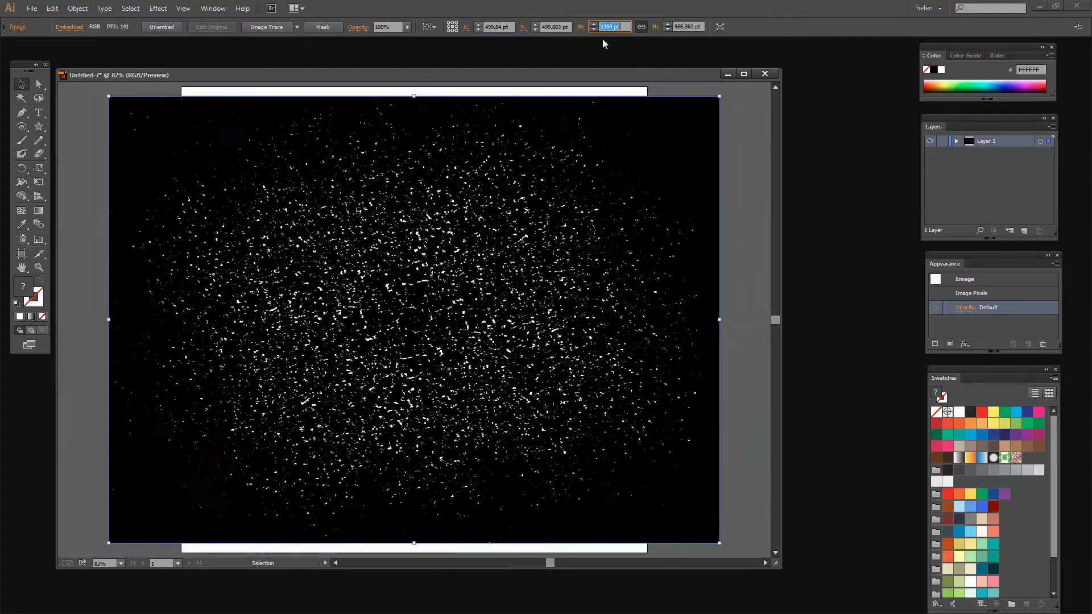
{"action": "key", "text": "shift+Down"}
{"action": "key", "text": "shift+Down"}
{"action": "key", "text": "shift+Down"}
{"action": "key", "text": "shift+Down"}
{"action": "key", "text": "shift+Down"}
{"action": "key", "text": "shift+Down"}
{"action": "key", "text": "shift+Down"}
{"action": "key", "text": "shift+Down"}
{"action": "key", "text": "shift+Down"}
{"action": "key", "text": "shift+Down"}
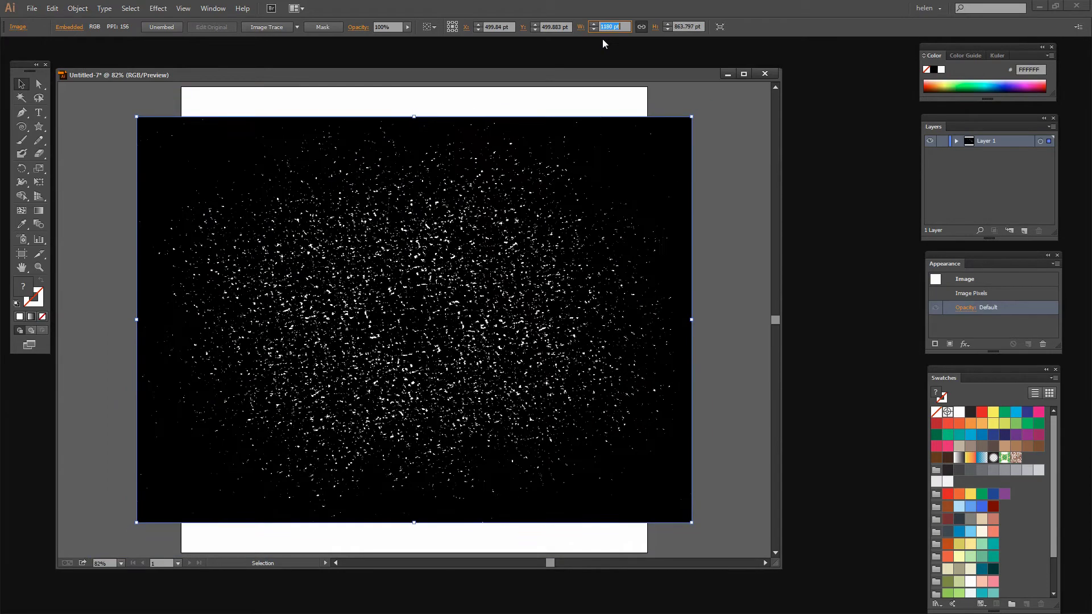
{"action": "key", "text": "shift+Down"}
{"action": "key", "text": "shift+Down"}
{"action": "key", "text": "shift+Down"}
{"action": "key", "text": "shift+Down"}
{"action": "key", "text": "shift+Down"}
{"action": "key", "text": "shift+Down"}
{"action": "key", "text": "shift+Down"}
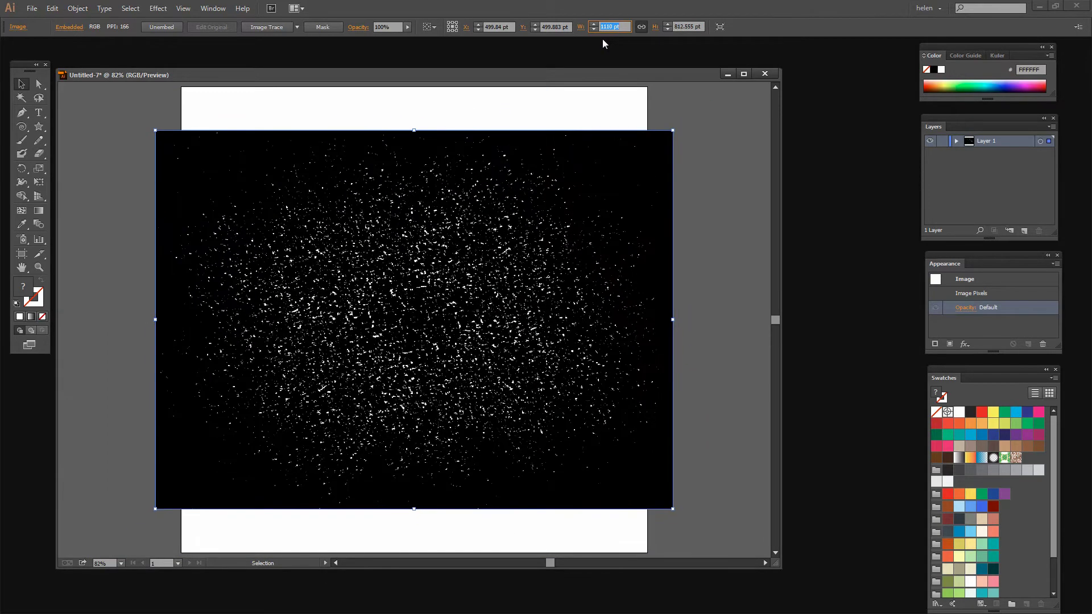
Stretch the image's sides to fit the artboard exactly at 1000 × 1000 pt, and deselect it.
{"action": "left_click_drag", "start_coordinate": [673, 321], "coordinate": [647, 319]}
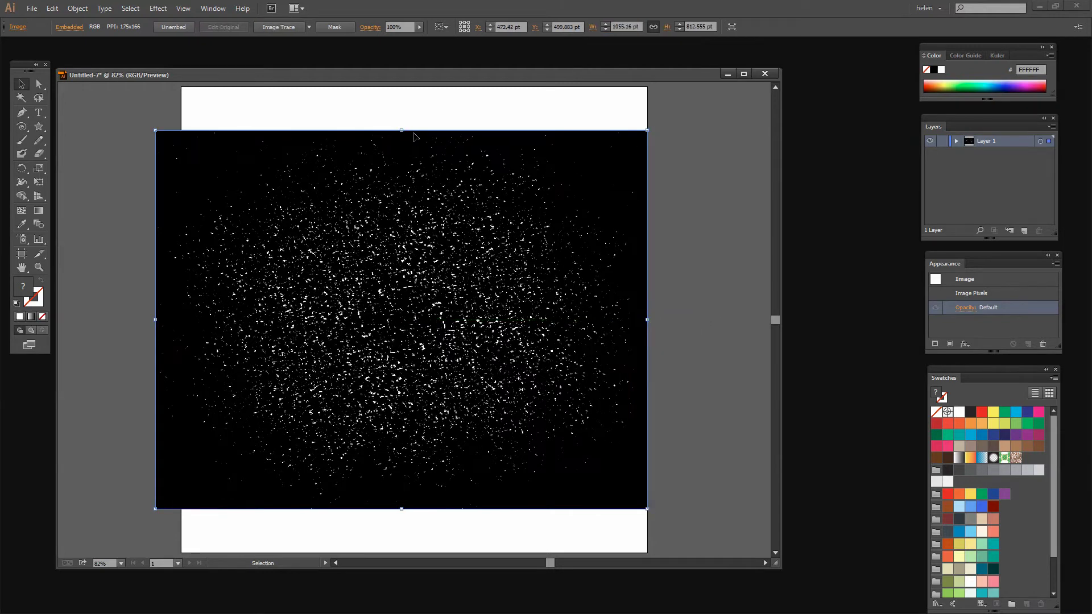
{"action": "mouse_move", "coordinate": [402, 131]}
{"action": "left_mouse_down"}
{"action": "mouse_move", "coordinate": [410, 93]}
{"action": "mouse_move", "coordinate": [409, 123]}
{"action": "left_mouse_up"}
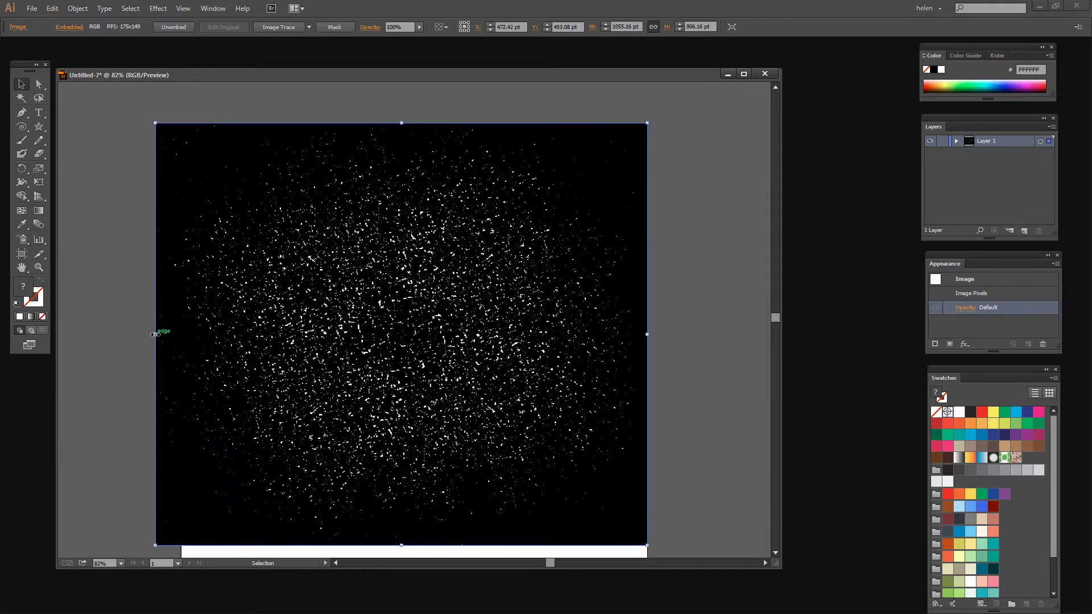
{"action": "left_click_drag", "start_coordinate": [155, 334], "coordinate": [182, 335]}
{"action": "scroll", "coordinate": [726, 445], "scroll_direction": "down", "scroll_amount": 3}
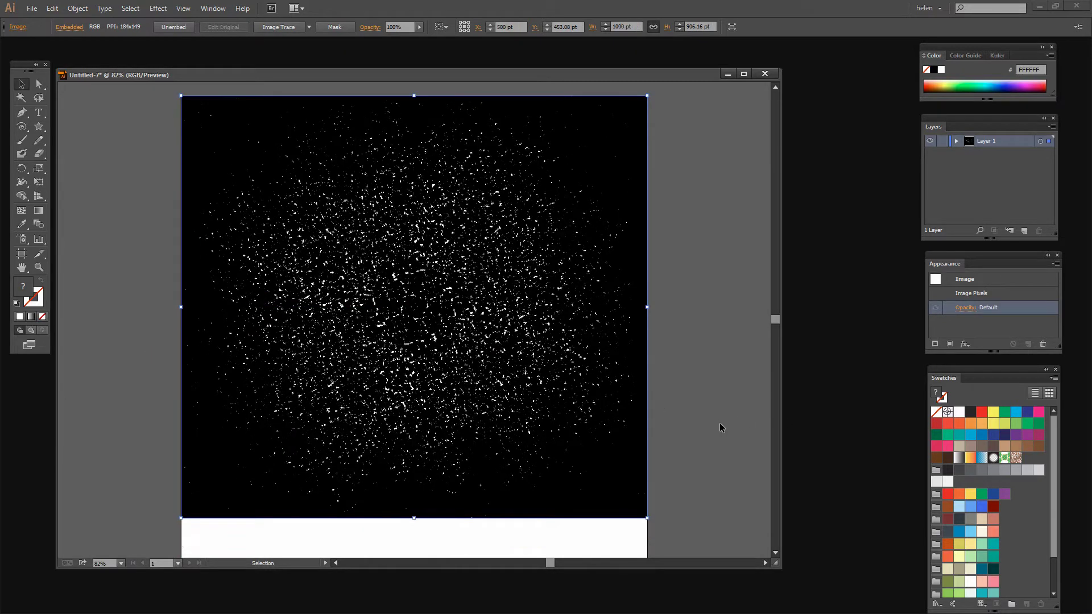
{"action": "left_click_drag", "start_coordinate": [417, 464], "coordinate": [417, 508]}
{"action": "scroll", "coordinate": [695, 410], "scroll_direction": "up", "scroll_amount": 4}
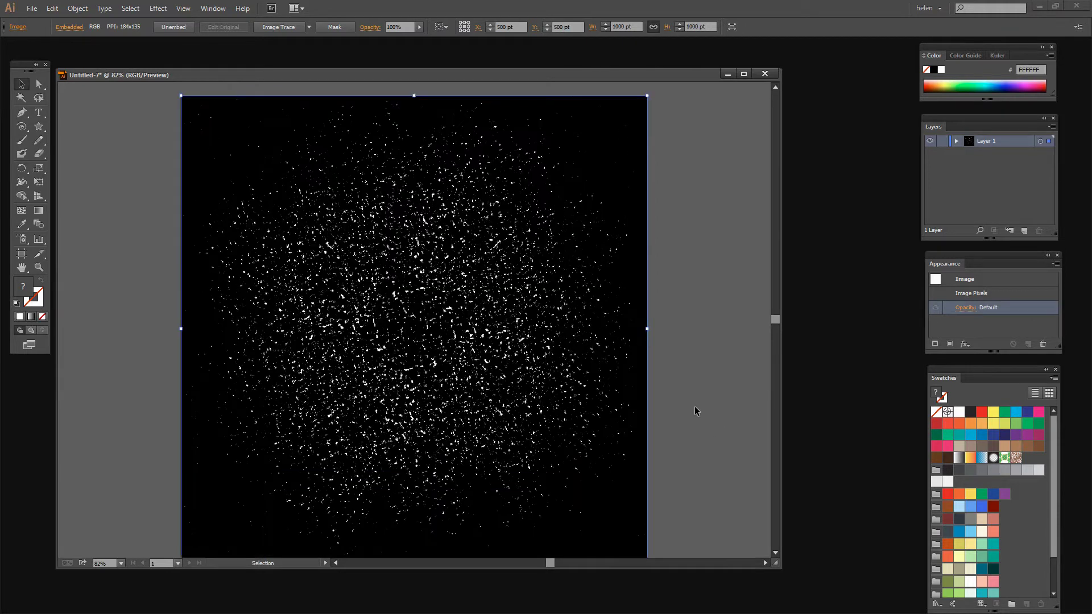
{"action": "scroll", "coordinate": [695, 410], "scroll_direction": "down", "scroll_amount": 1}
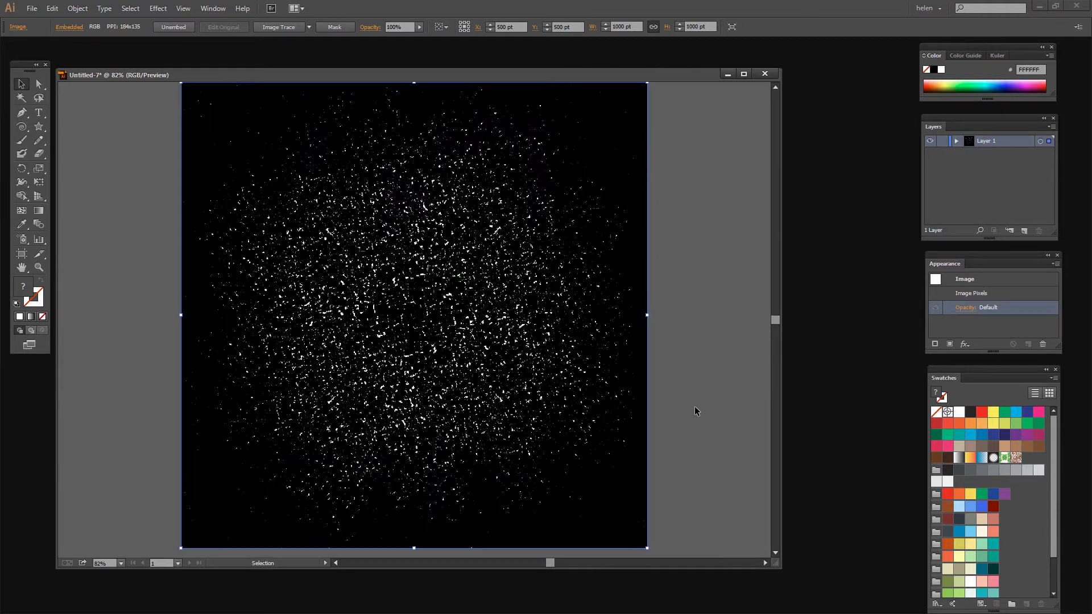
{"action": "left_click", "coordinate": [709, 317]}
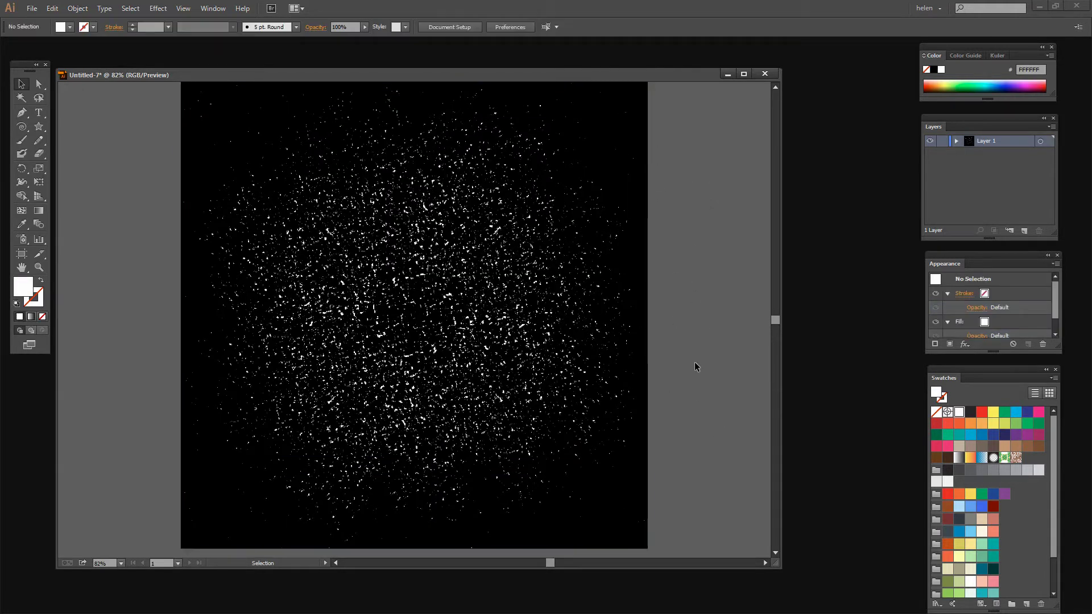
Expand Layer 1 in the layer list and invert the colors of the selected speckle image.
{"action": "left_click", "coordinate": [432, 310]}
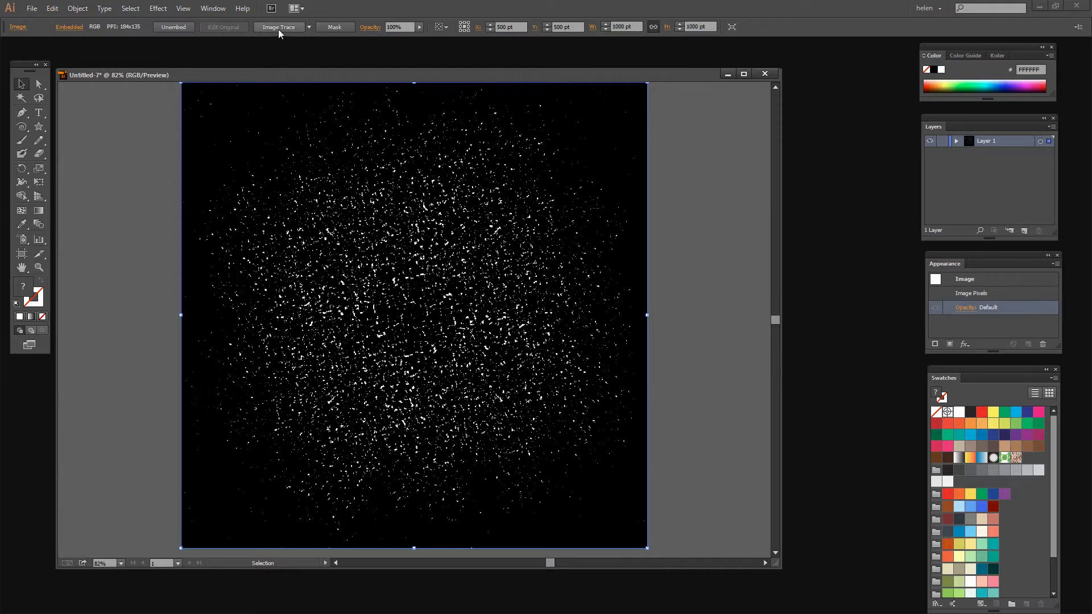
{"action": "key", "text": "ctrl+shift+a"}
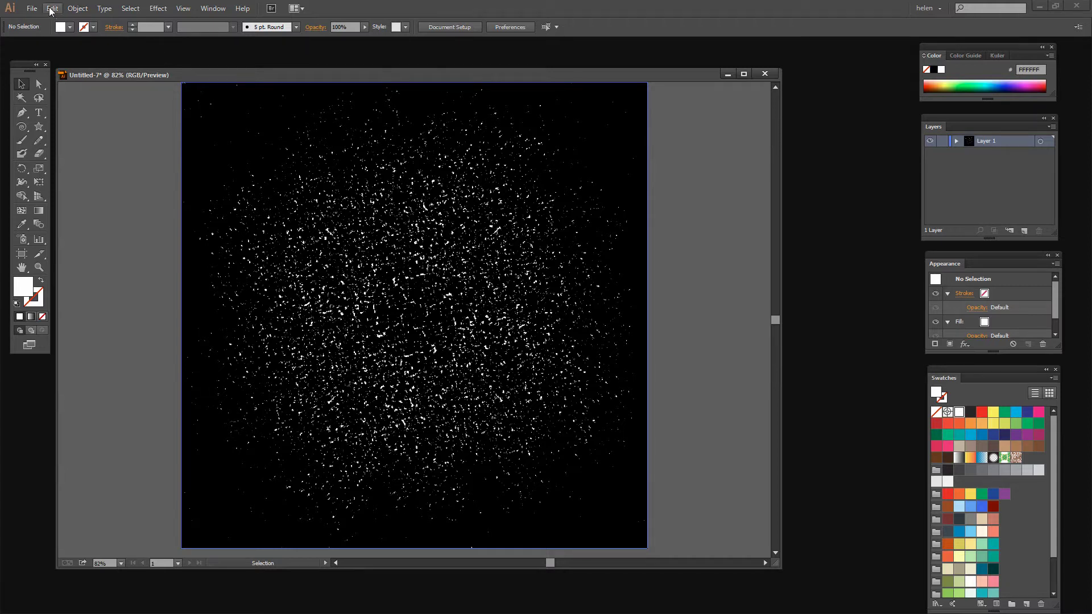
{"action": "left_click", "coordinate": [495, 296]}
{"action": "left_click", "coordinate": [957, 142]}
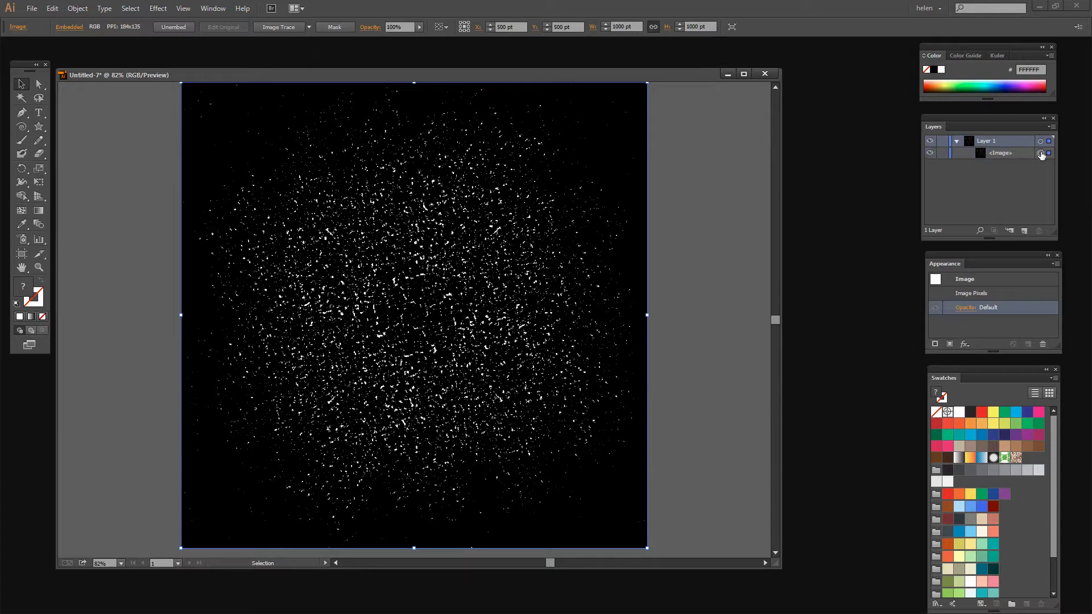
{"action": "left_click", "coordinate": [52, 8]}
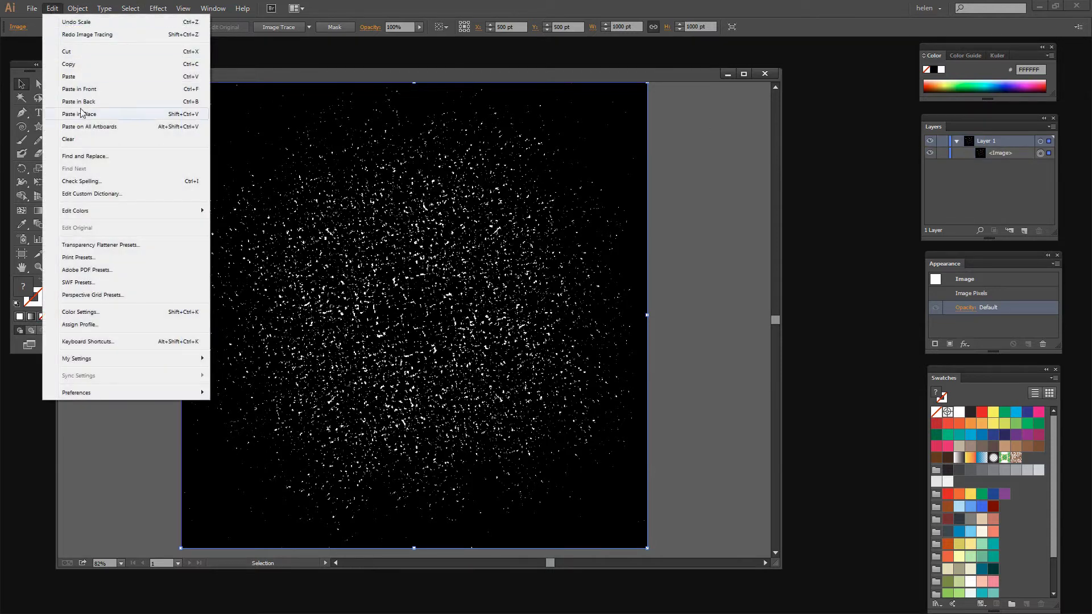
{"action": "mouse_move", "coordinate": [113, 211]}
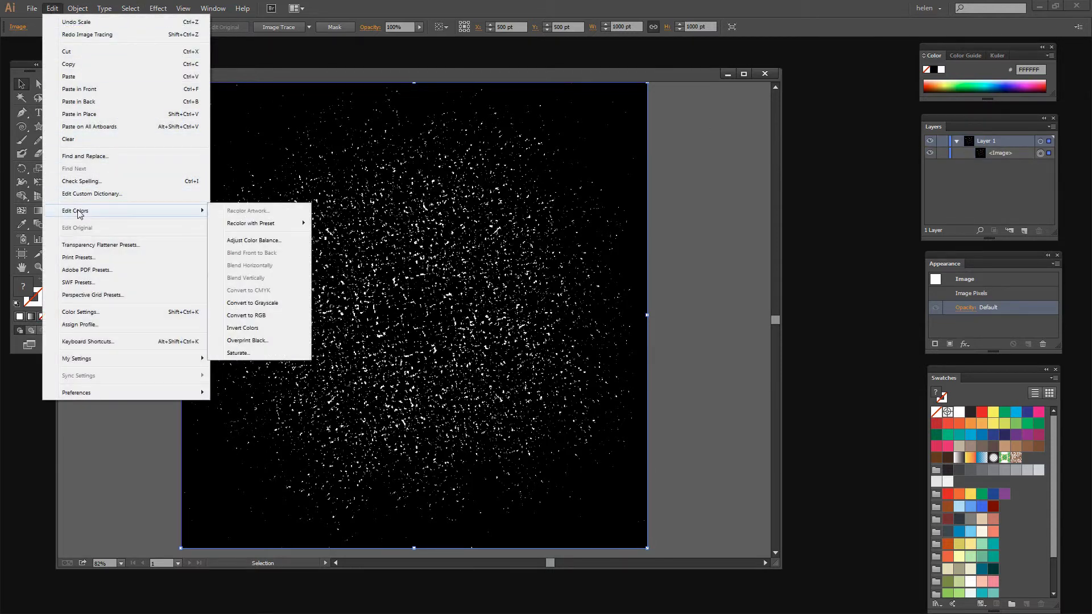
{"action": "left_click", "coordinate": [246, 328]}
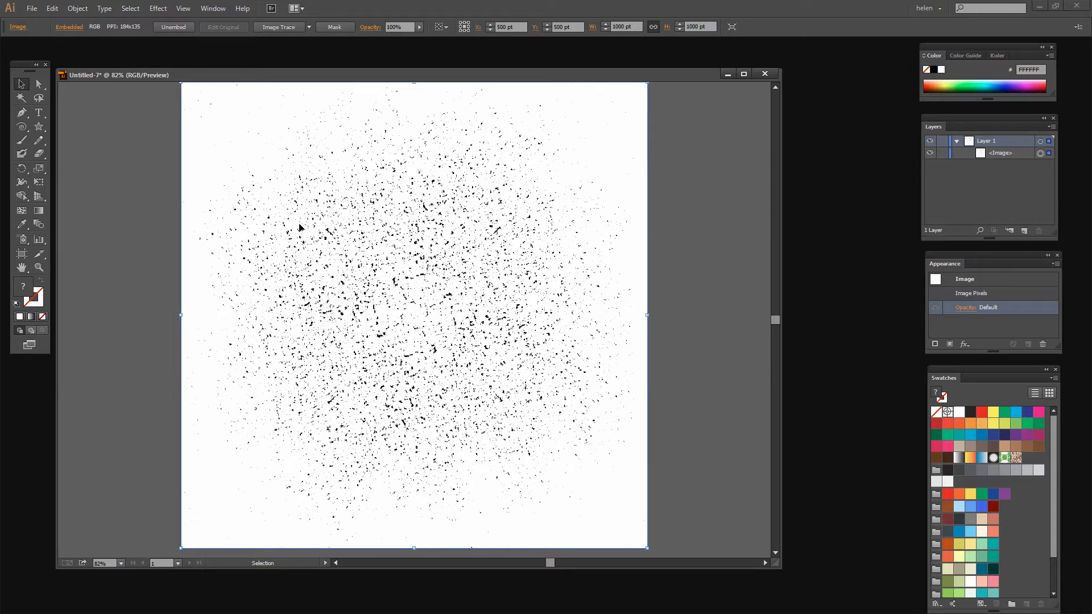
Image Trace the inverted image in black and white with Threshold 186, Paths 98%, Corners 99% and Noise 1 px.
{"action": "left_click", "coordinate": [279, 27]}
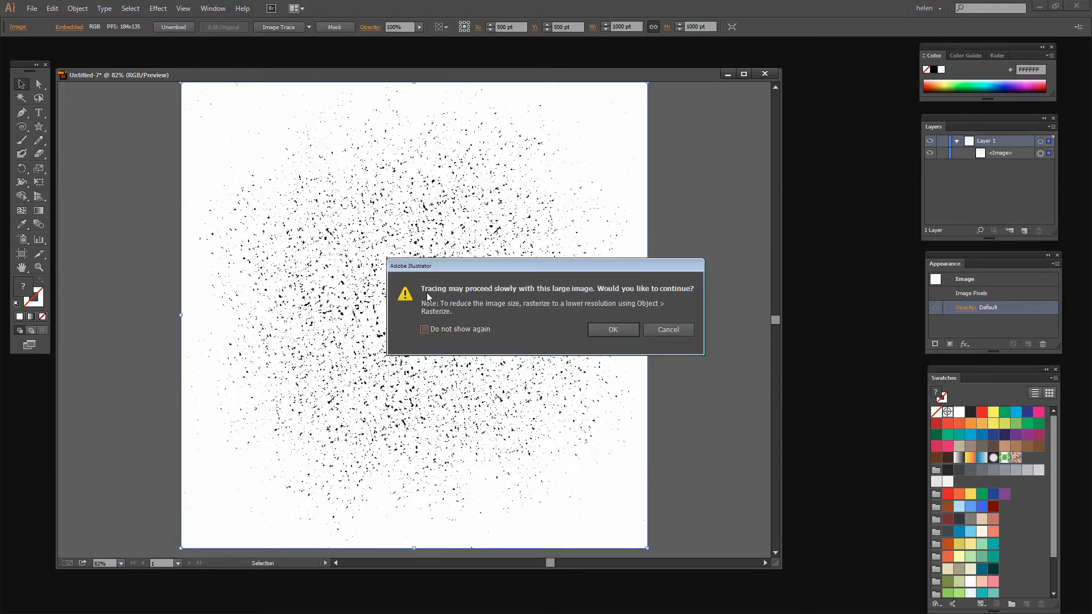
{"action": "left_click", "coordinate": [615, 331]}
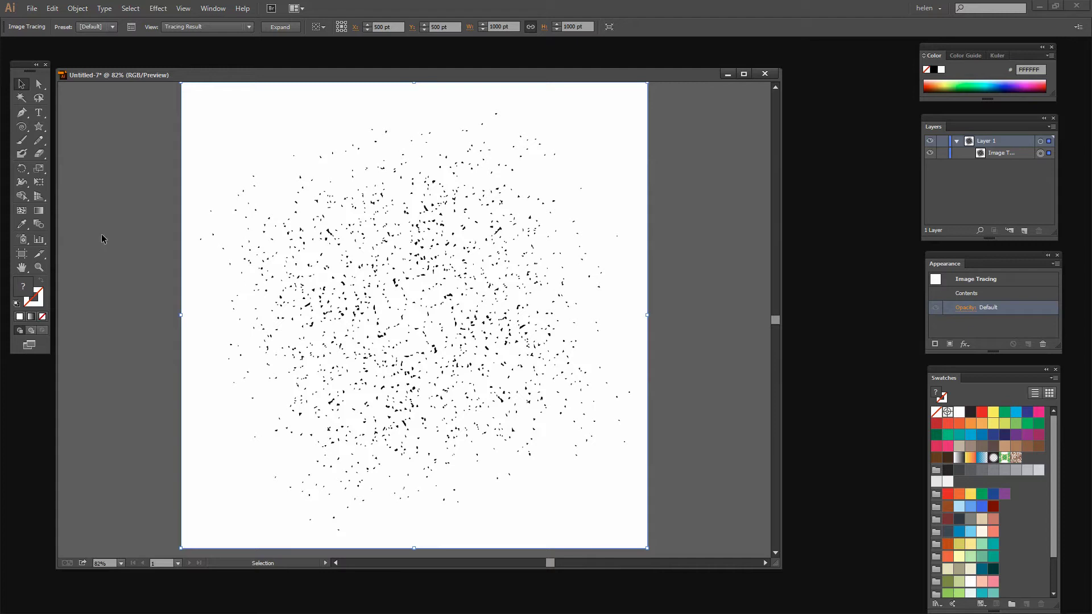
{"action": "left_click", "coordinate": [131, 27]}
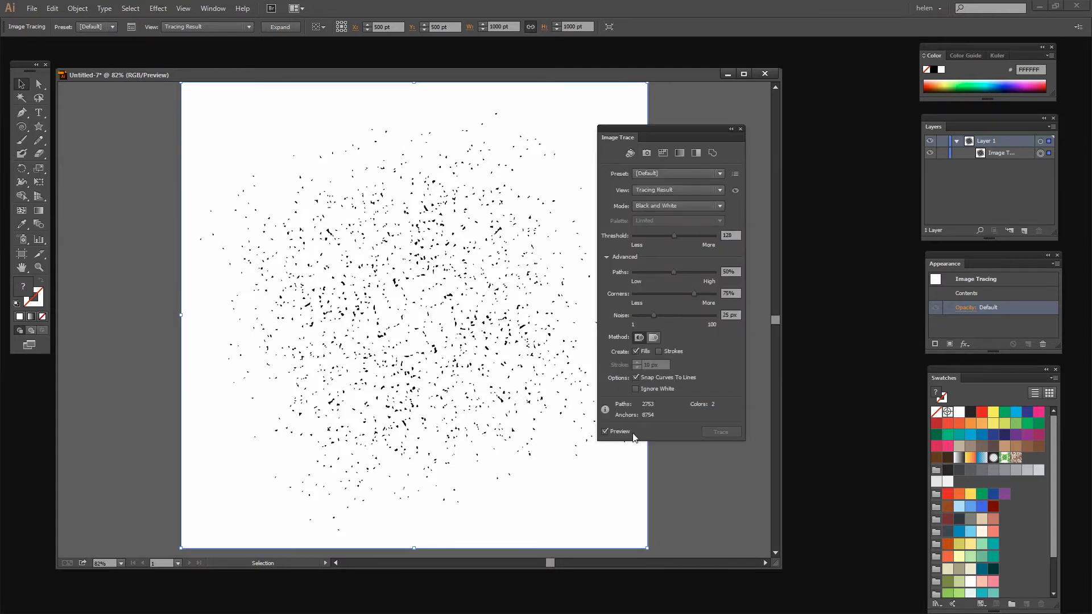
{"action": "left_click", "coordinate": [605, 431]}
{"action": "left_click_drag", "start_coordinate": [654, 316], "coordinate": [626, 318]}
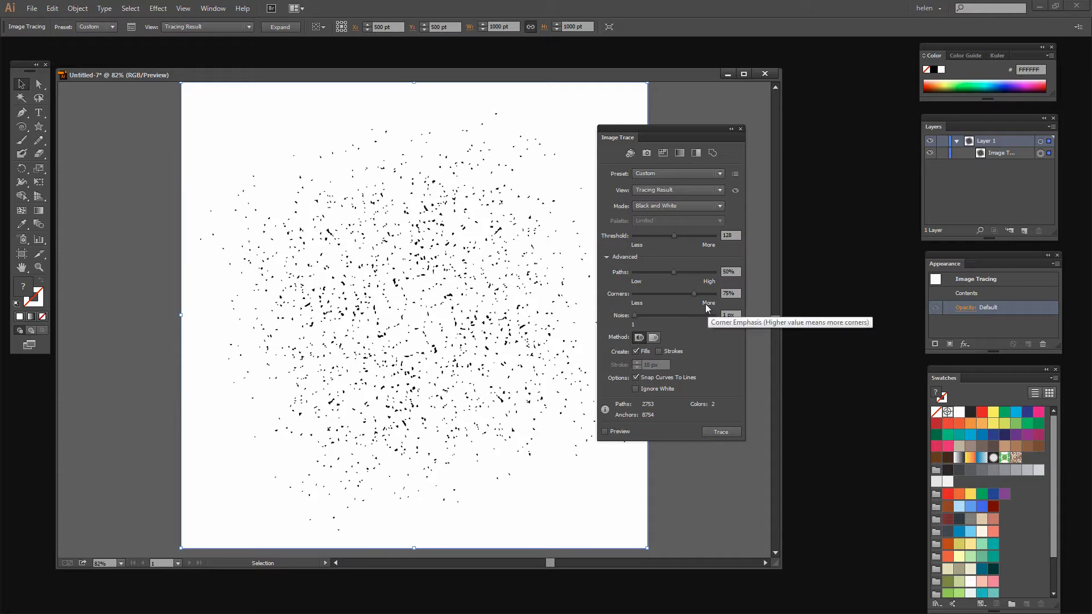
{"action": "left_click_drag", "start_coordinate": [693, 298], "coordinate": [696, 294]}
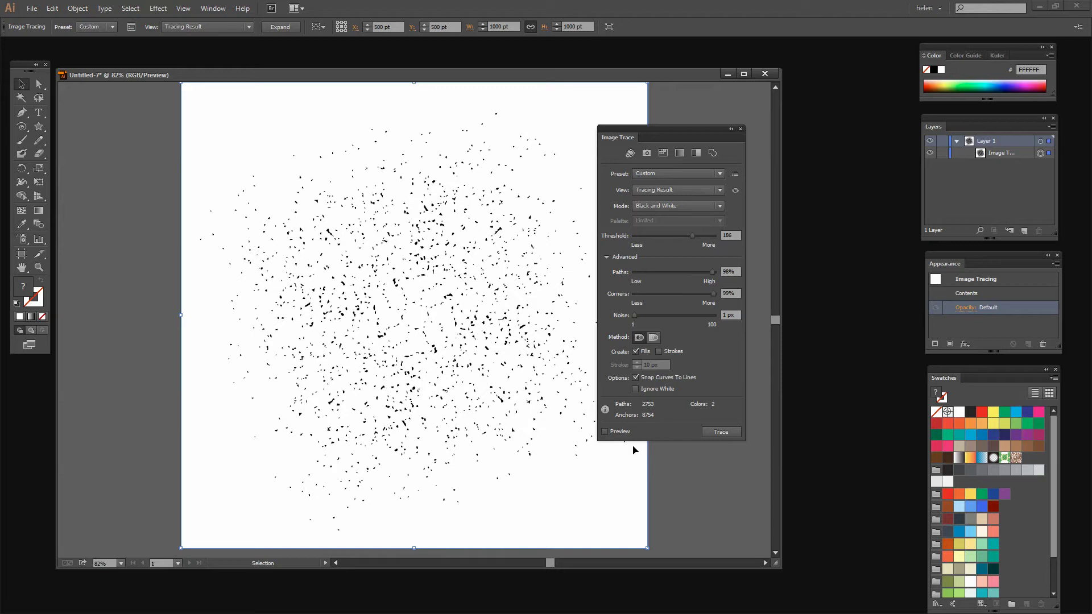
{"action": "left_click", "coordinate": [605, 432]}
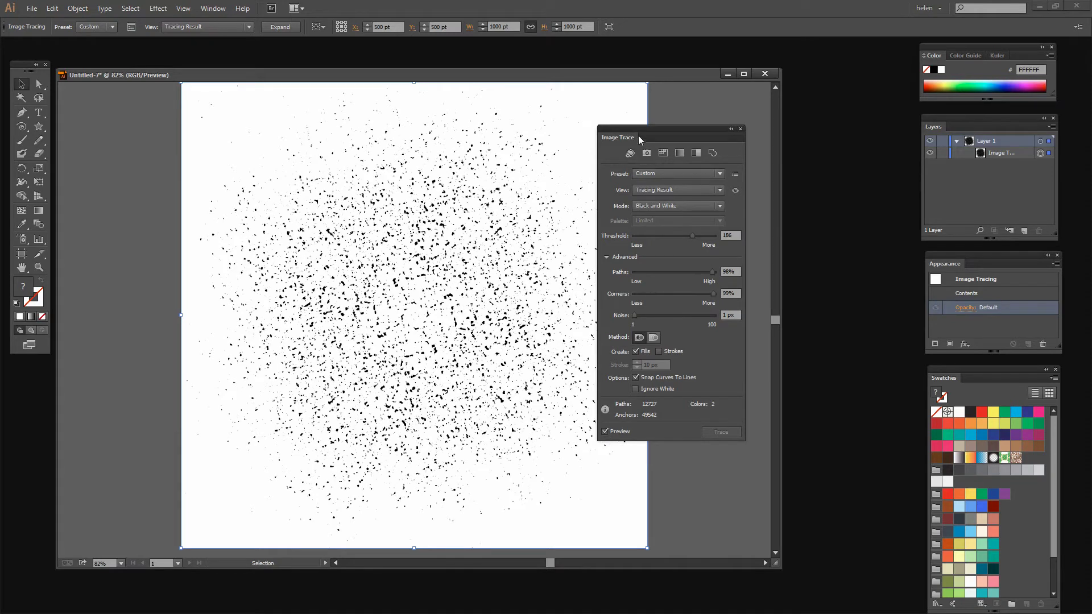
{"action": "left_click_drag", "start_coordinate": [646, 134], "coordinate": [674, 143]}
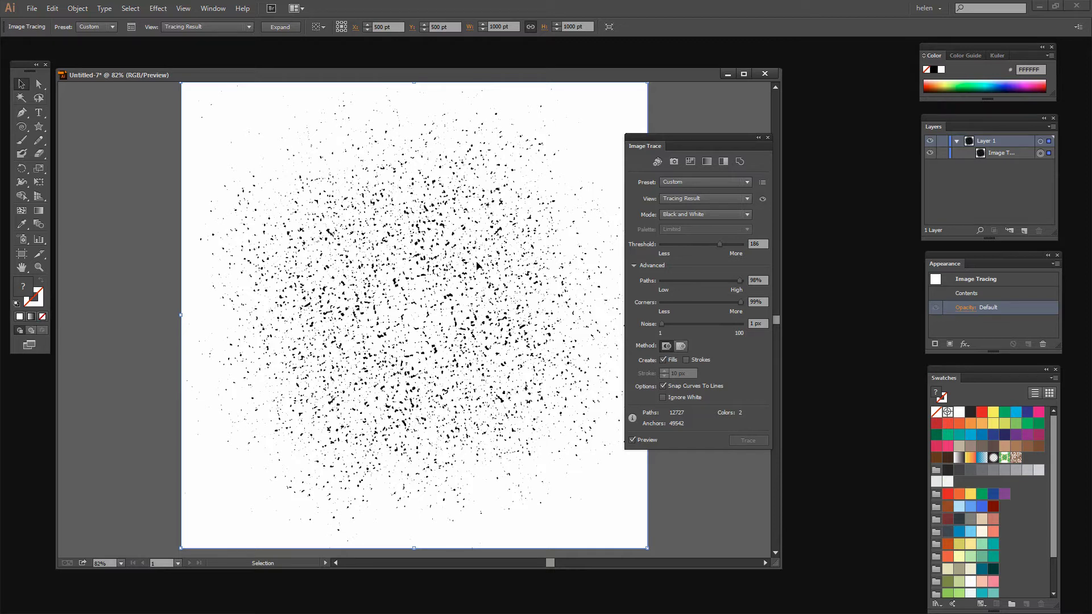
{"action": "left_click", "coordinate": [768, 138]}
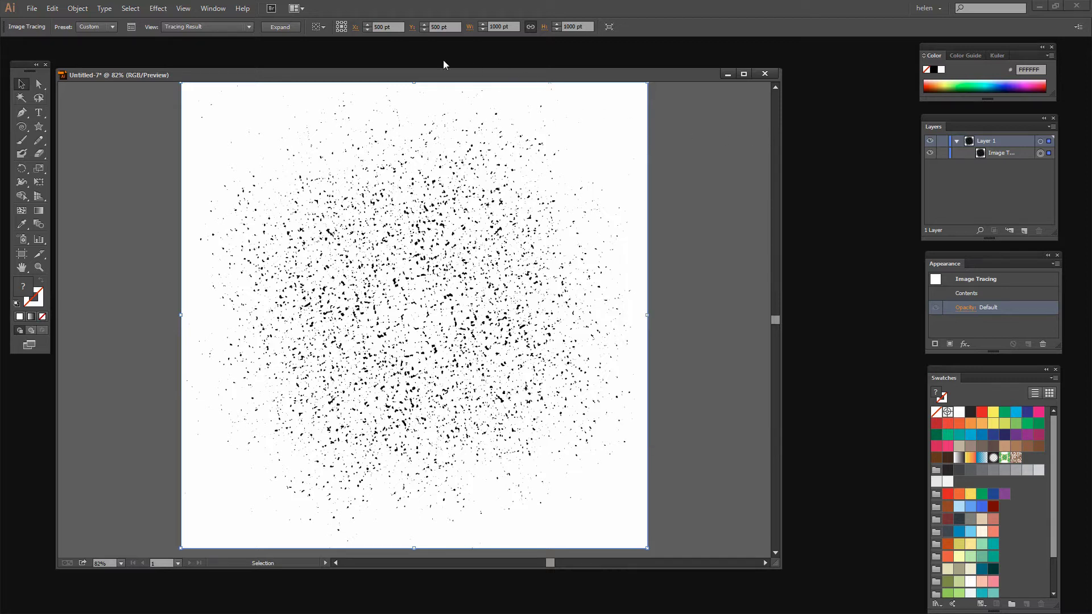
Expand the tracing into editable vector paths and make the layer list larger.
{"action": "left_click", "coordinate": [279, 27]}
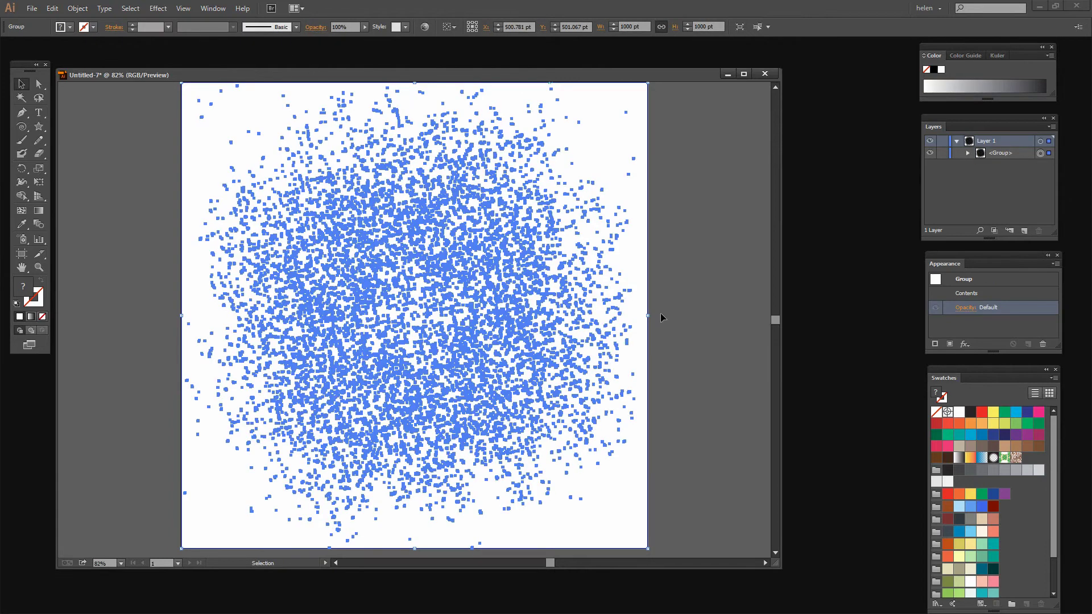
{"action": "left_click_drag", "start_coordinate": [940, 121], "coordinate": [729, 115]}
{"action": "left_click_drag", "start_coordinate": [842, 226], "coordinate": [850, 553]}
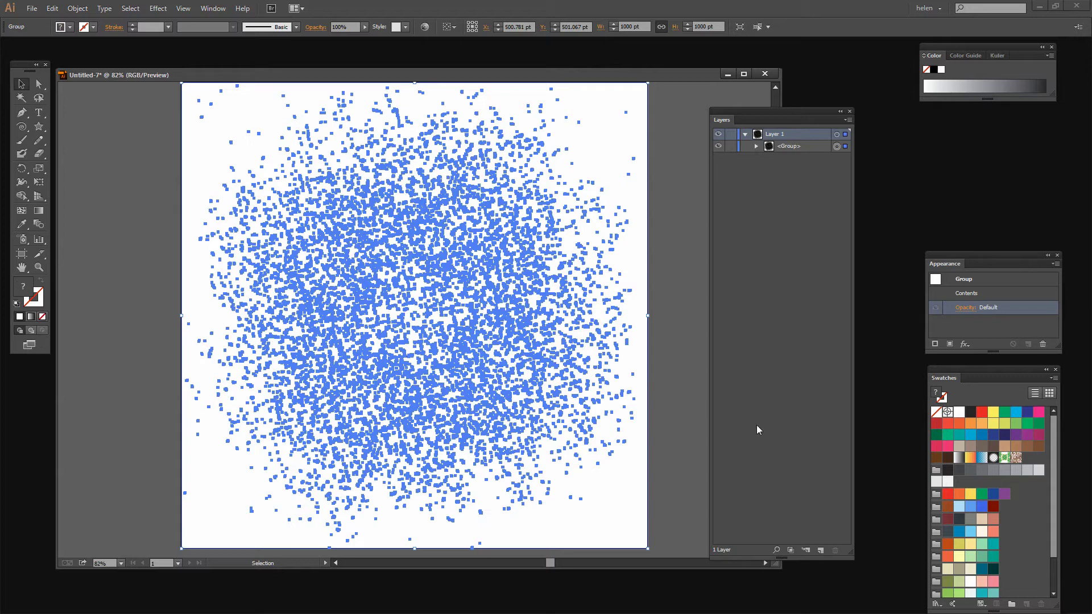
Fill the expanded group with the blue swatch C=70 M=15 Y=0 K=0.
{"action": "left_click", "coordinate": [971, 436]}
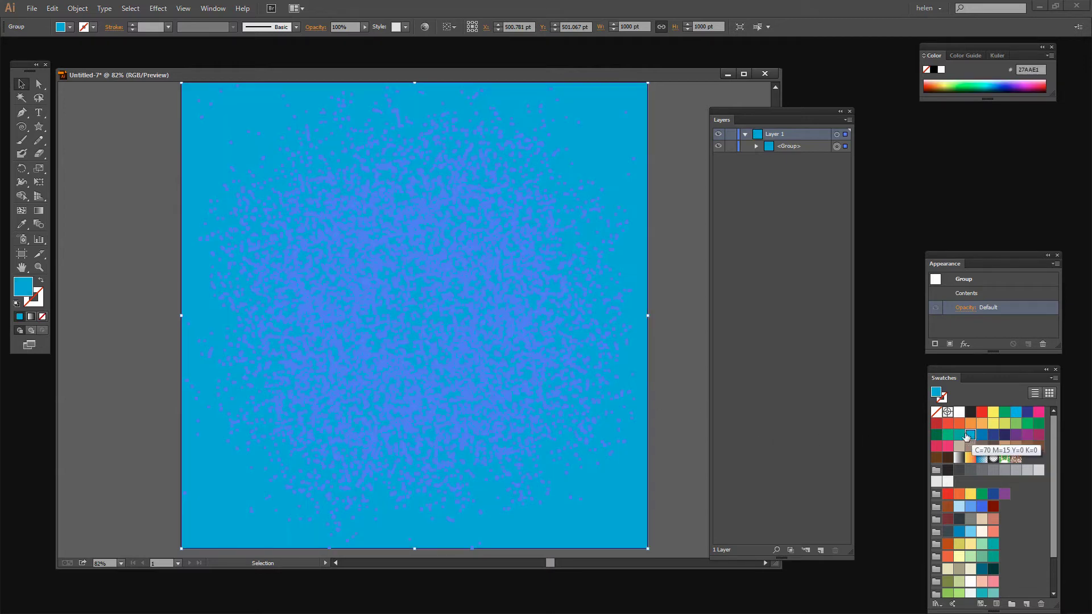
Delete the large background shape at the end of the expanded group's path list in Layer 1.
{"action": "left_click", "coordinate": [677, 311]}
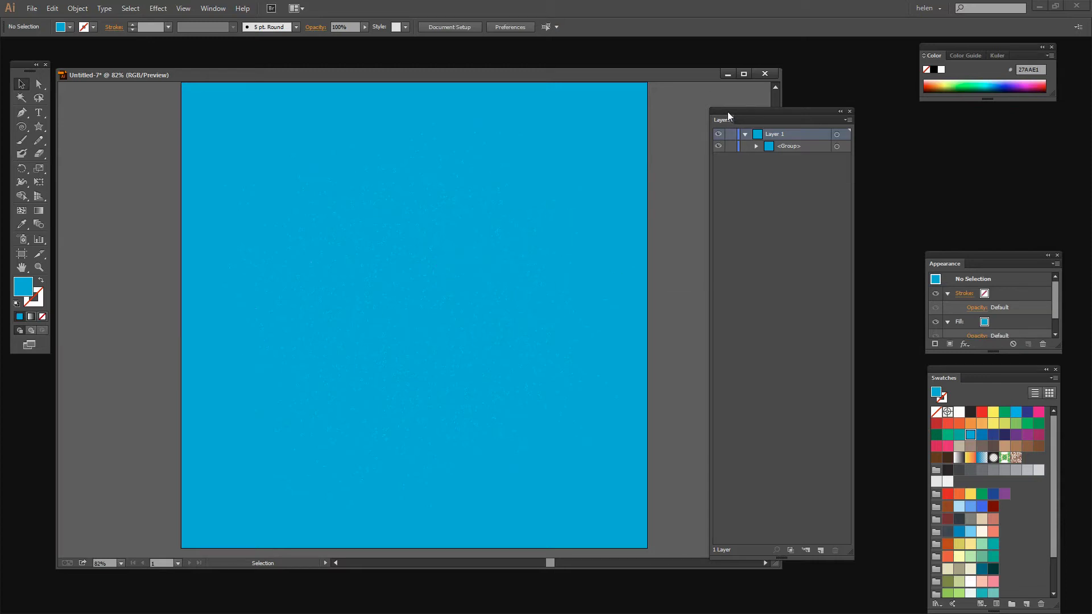
{"action": "left_click_drag", "start_coordinate": [728, 112], "coordinate": [689, 103]}
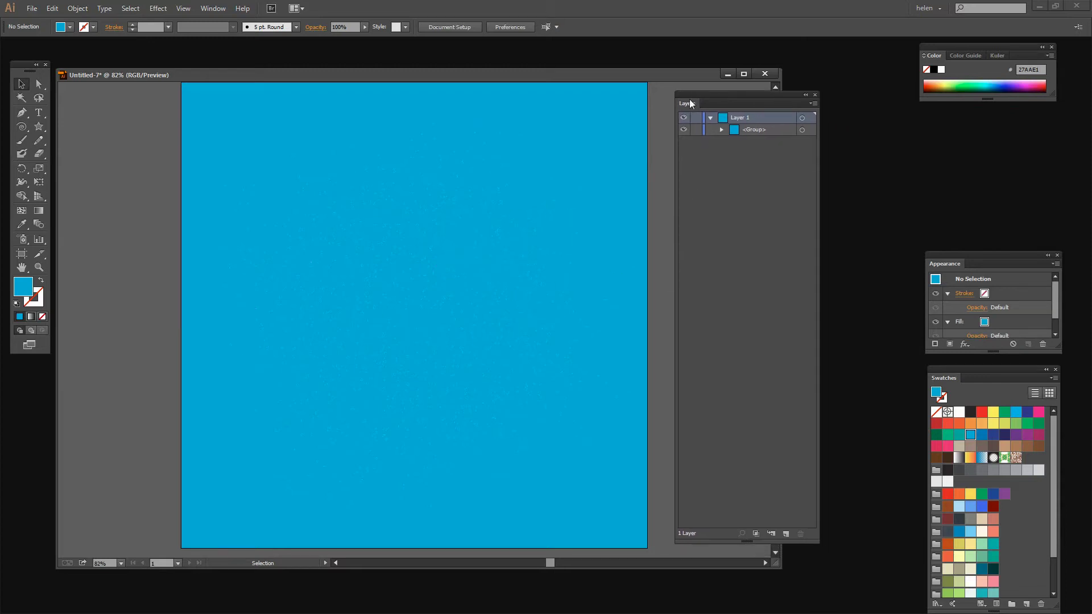
{"action": "left_click", "coordinate": [721, 130]}
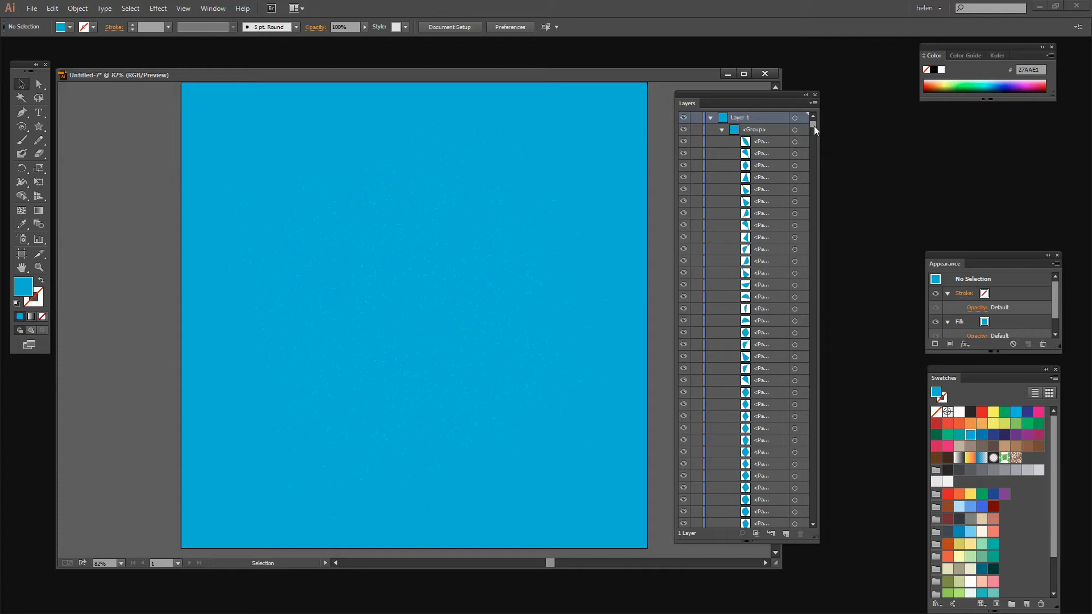
{"action": "left_click_drag", "start_coordinate": [814, 124], "coordinate": [804, 524]}
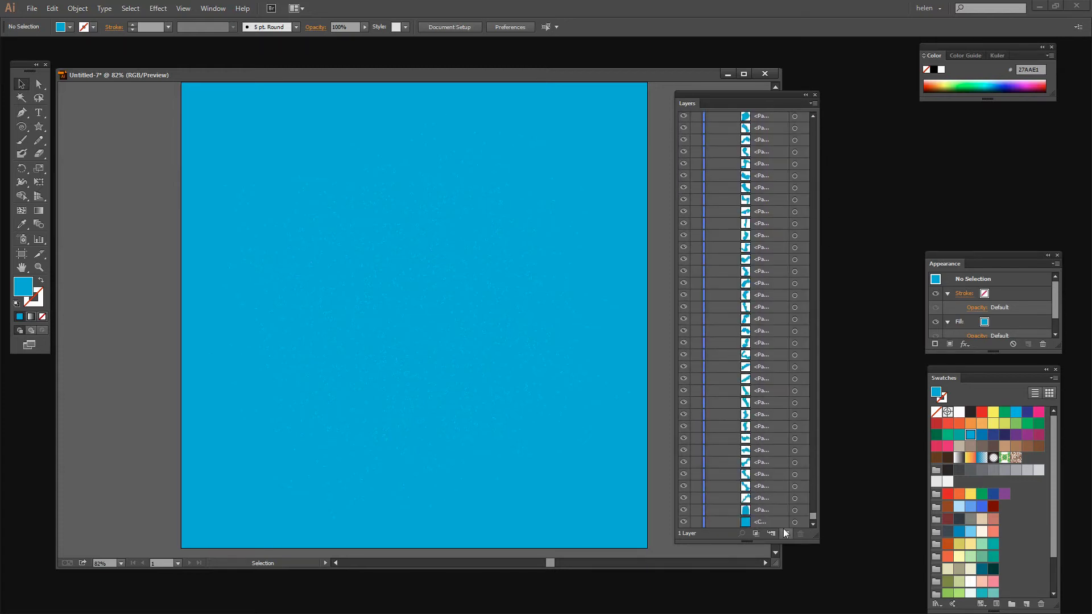
{"action": "left_click", "coordinate": [748, 521]}
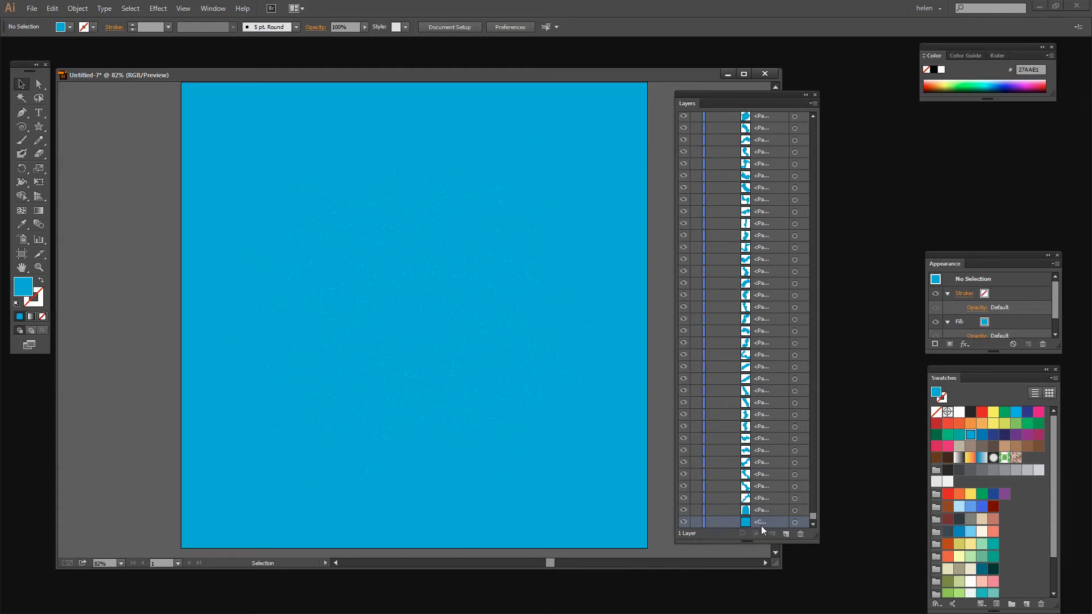
{"action": "left_click_drag", "start_coordinate": [771, 521], "coordinate": [801, 536]}
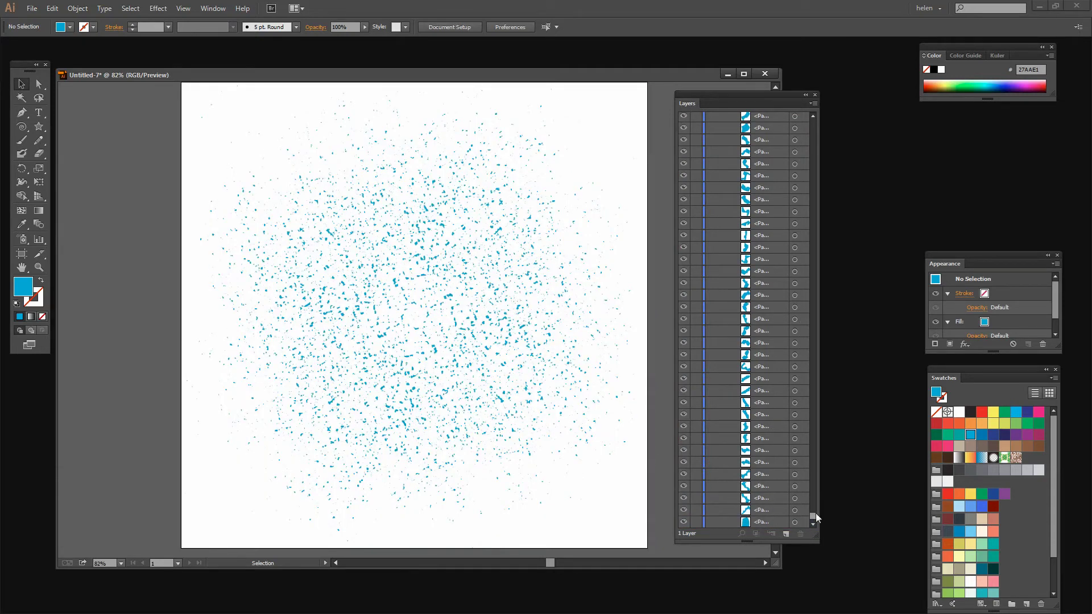
Fill all the remaining speckle artwork in Layer 1 with the black swatch and deselect it.
{"action": "left_click_drag", "start_coordinate": [816, 513], "coordinate": [817, 107]}
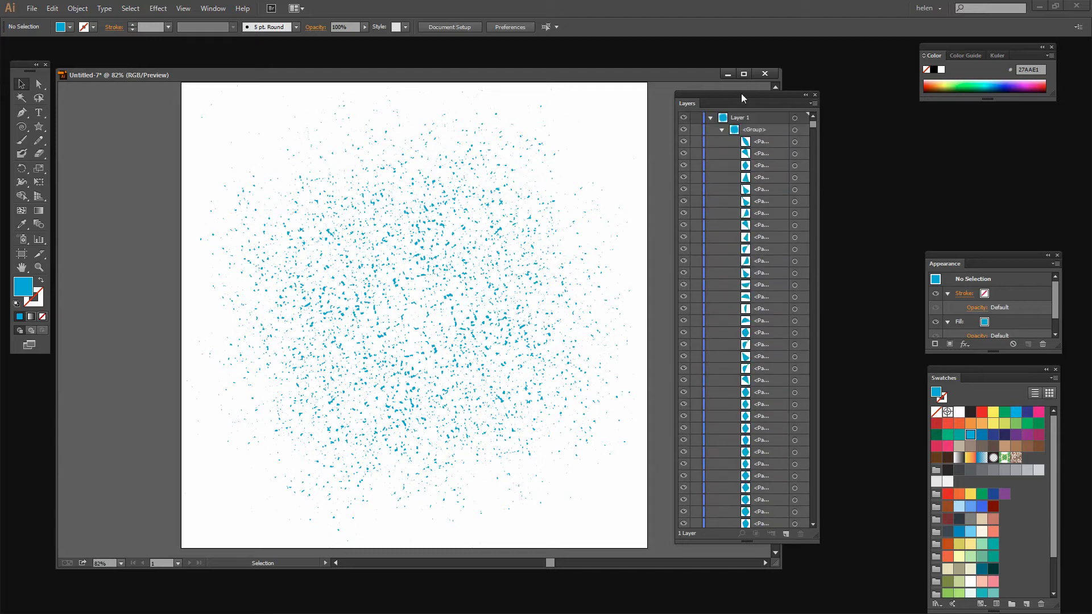
{"action": "left_click_drag", "start_coordinate": [742, 93], "coordinate": [786, 119]}
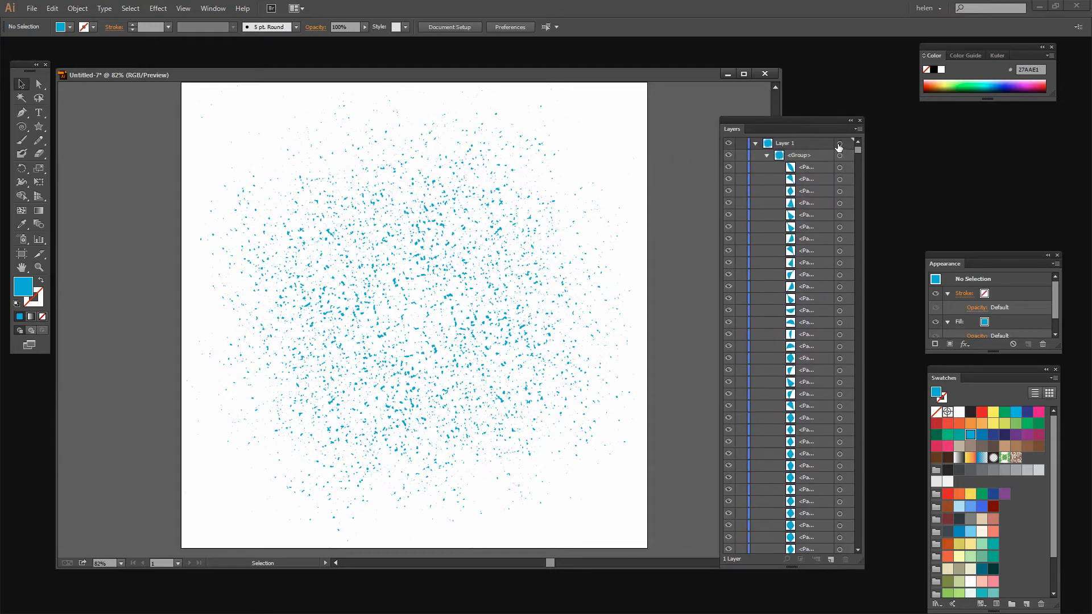
{"action": "left_click", "coordinate": [840, 143]}
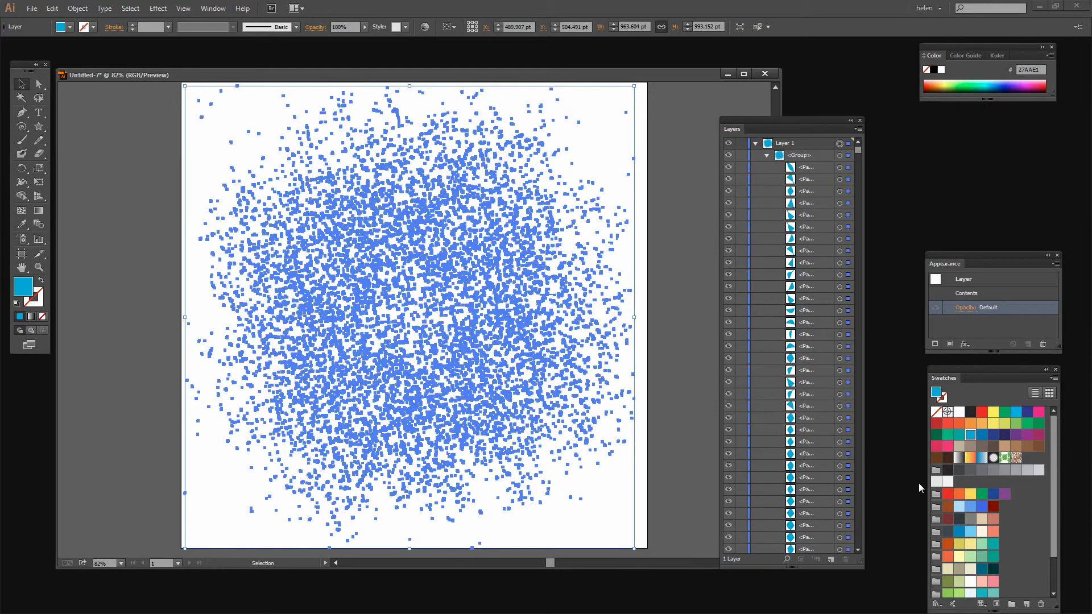
{"action": "left_click", "coordinate": [971, 413]}
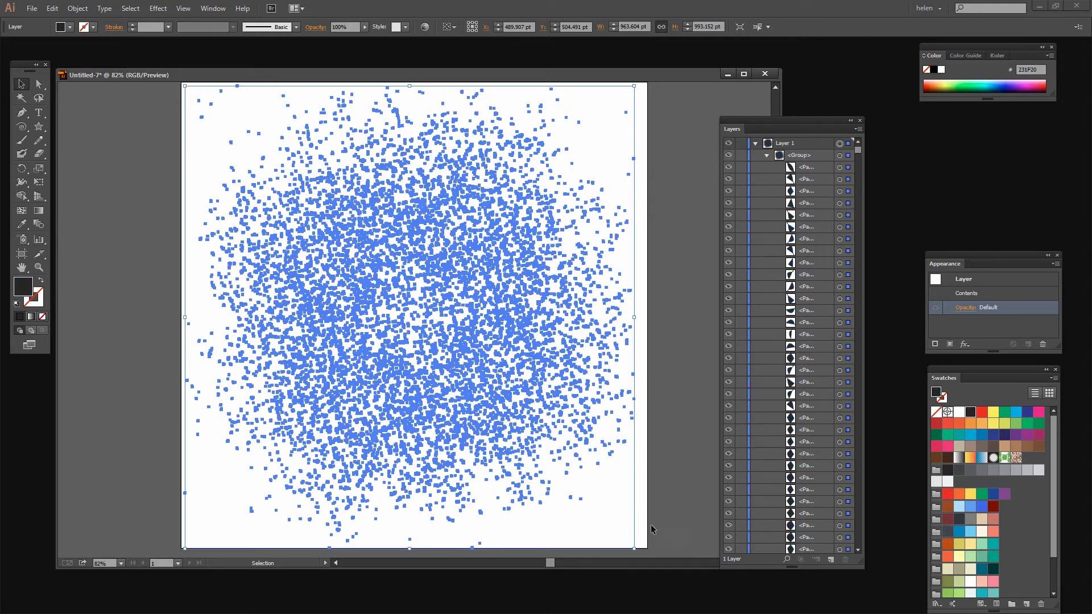
{"action": "left_click", "coordinate": [656, 545]}
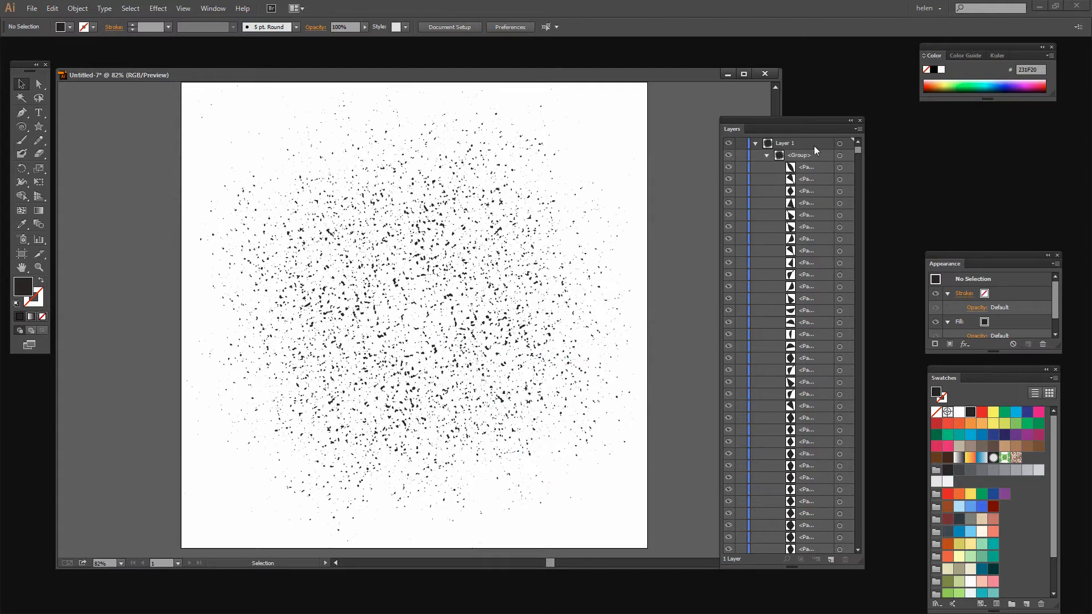
Select all the speckle artwork in Layer 1 and copy it to the clipboard.
{"action": "left_click", "coordinate": [841, 146]}
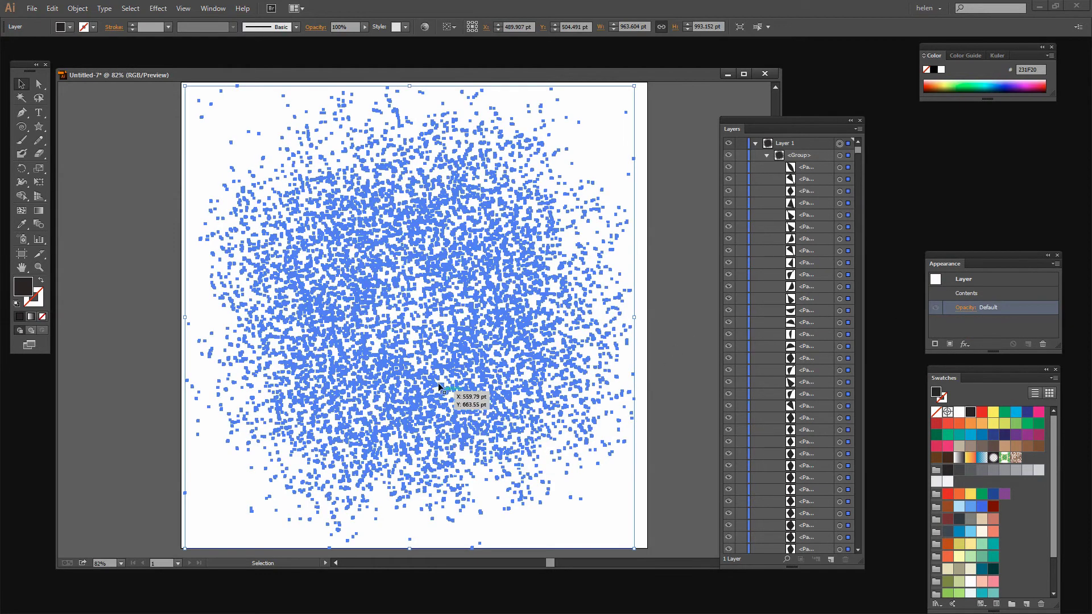
{"action": "left_click", "coordinate": [52, 8]}
{"action": "left_click", "coordinate": [67, 64]}
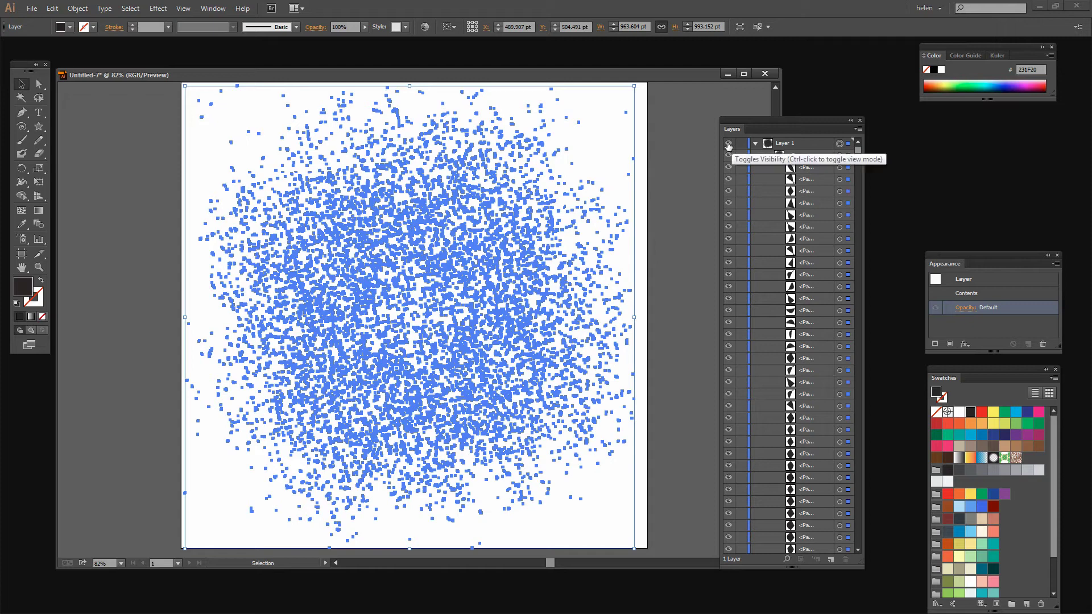
Collapse, lock and hide the speckle layer and add a new layer above it.
{"action": "left_click", "coordinate": [755, 144]}
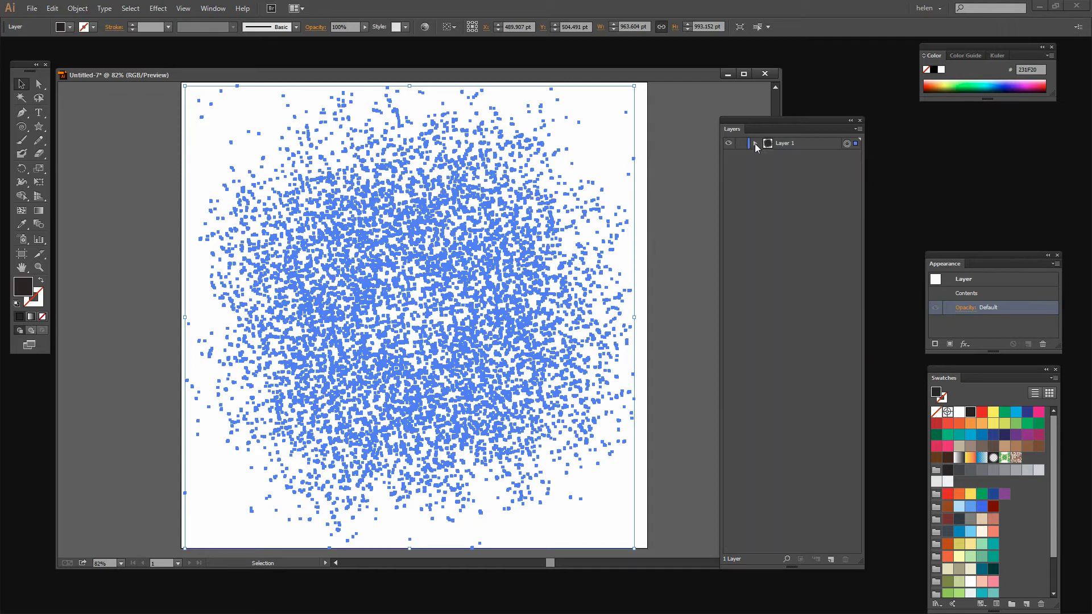
{"action": "left_click", "coordinate": [743, 143]}
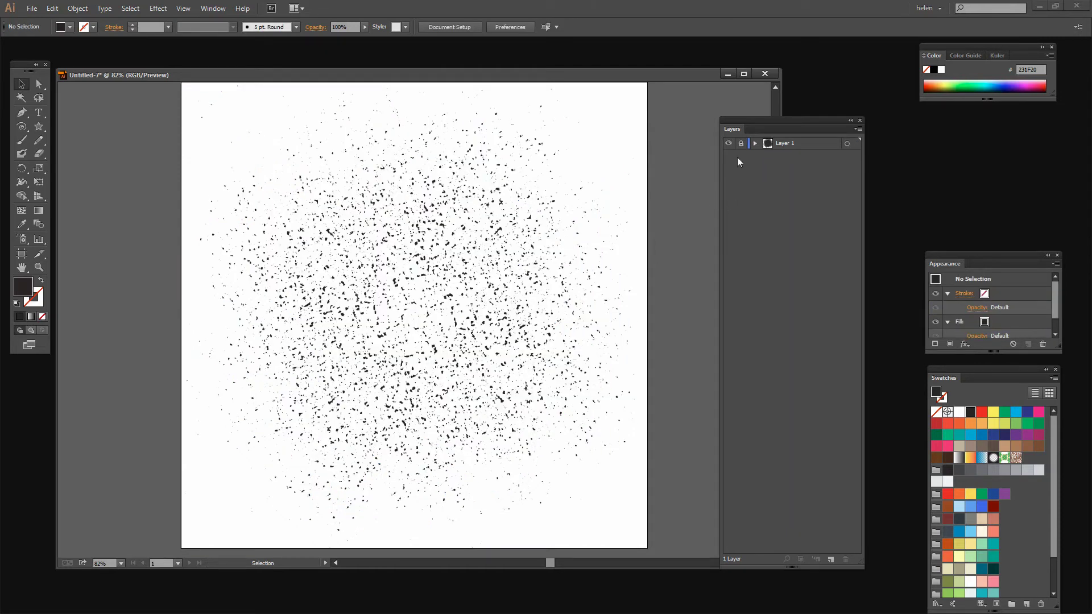
{"action": "left_click", "coordinate": [728, 145], "text": "ctrl"}
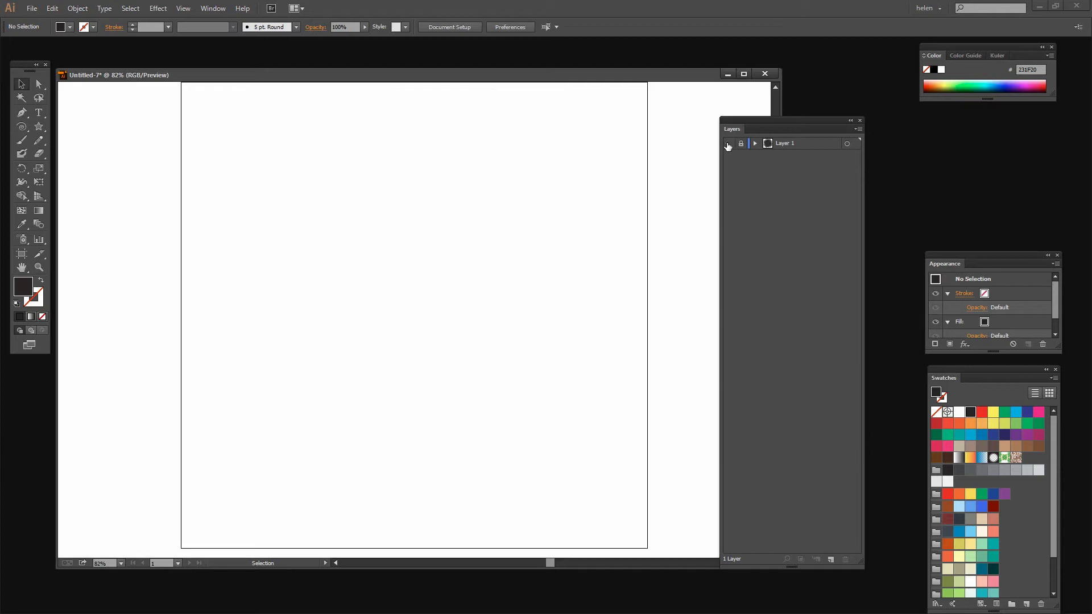
{"action": "left_click", "coordinate": [830, 561]}
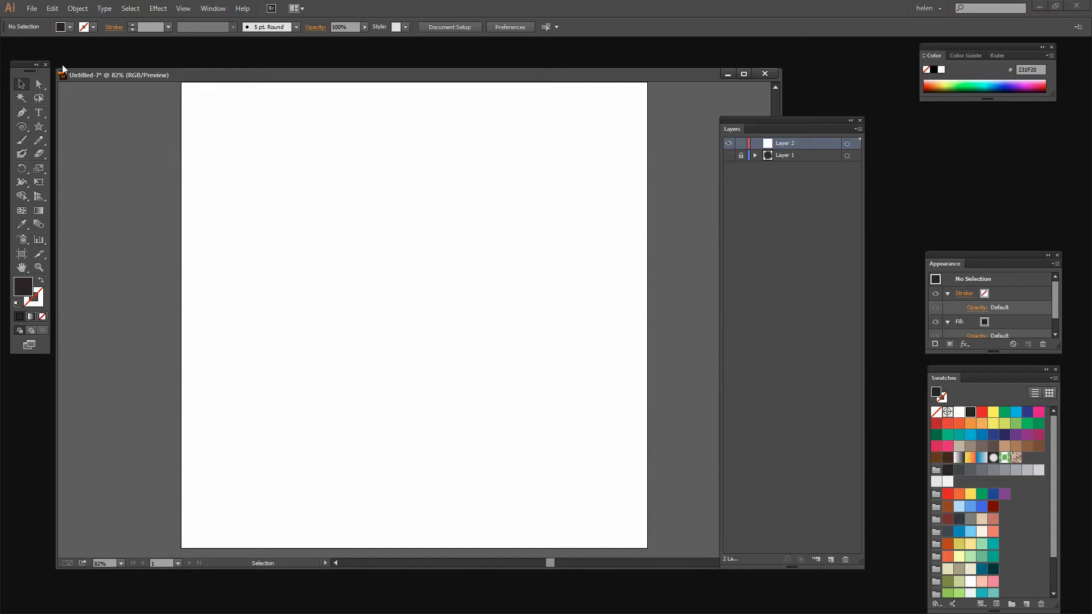
{"action": "left_click", "coordinate": [39, 127]}
{"action": "left_click_drag", "start_coordinate": [43, 128], "coordinate": [68, 124]}
{"action": "scroll", "coordinate": [157, 121], "scroll_direction": "up", "scroll_amount": 1}
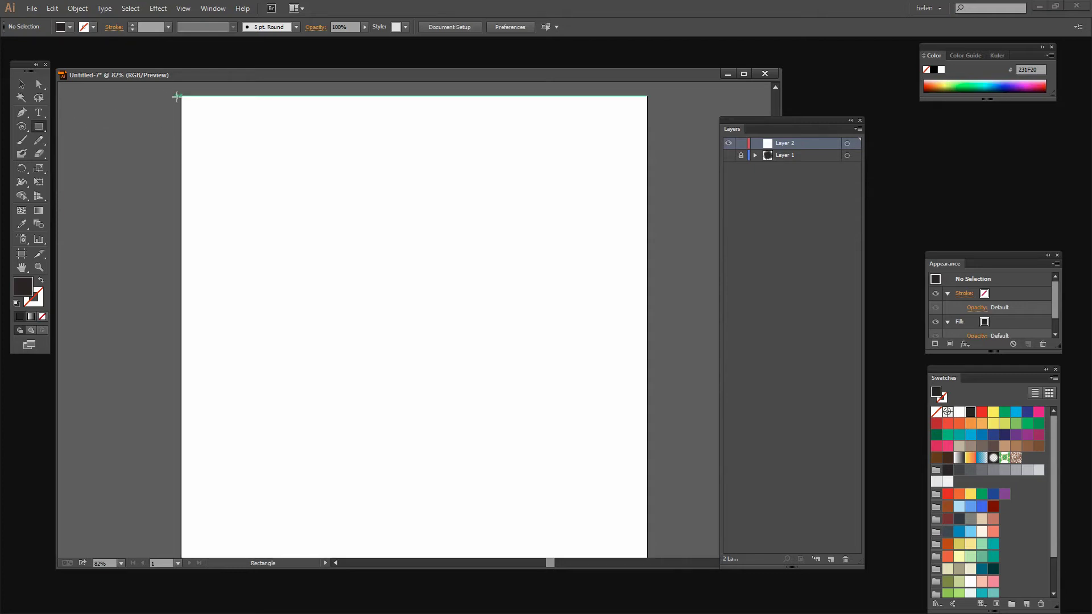
{"action": "scroll", "coordinate": [177, 97], "scroll_direction": "down", "scroll_amount": 1}
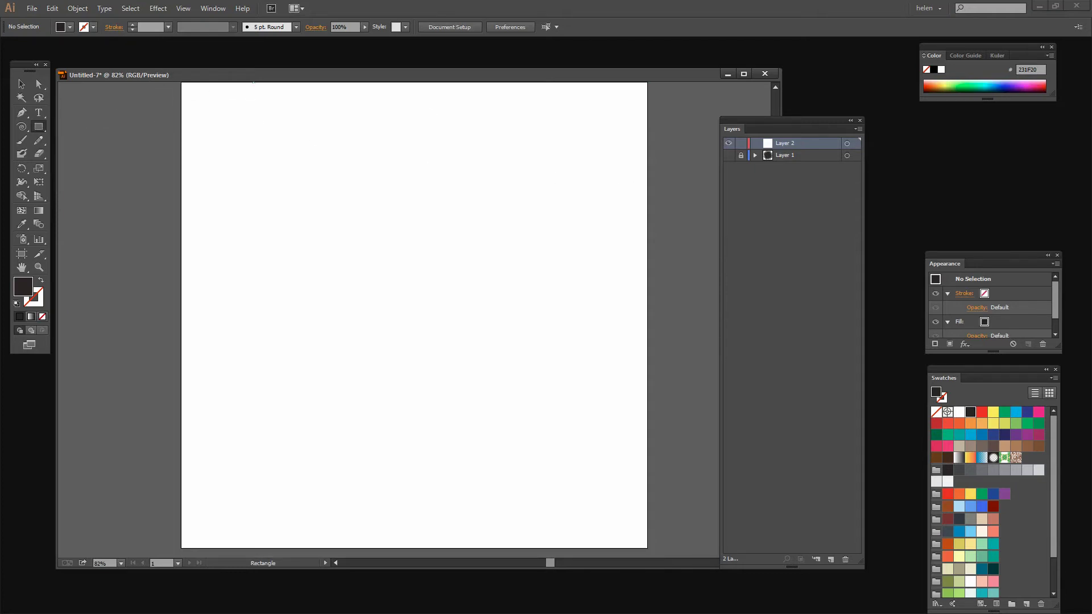
Create a rectangle on Layer 2 with the "download rectangle artboard size" script and fill it with the light teal swatch.
{"action": "left_click", "coordinate": [32, 8]}
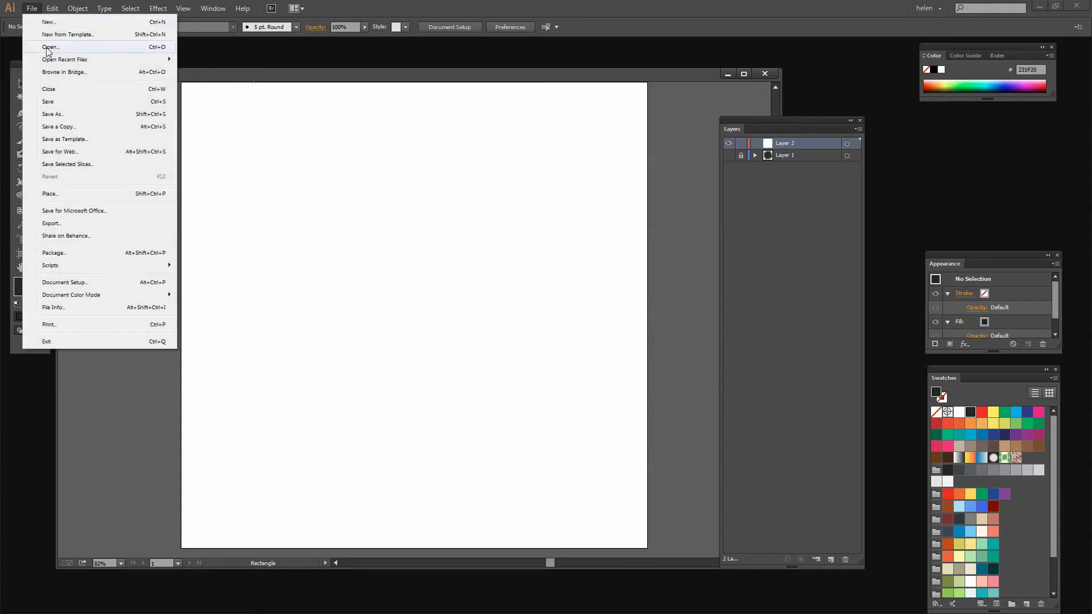
{"action": "mouse_move", "coordinate": [59, 266]}
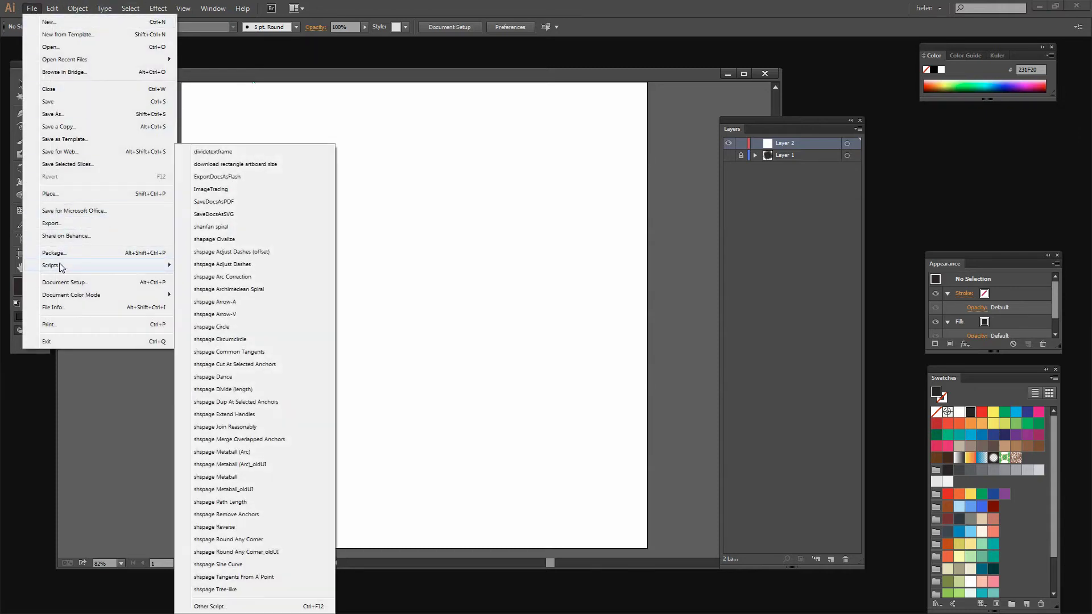
{"action": "left_click", "coordinate": [220, 165]}
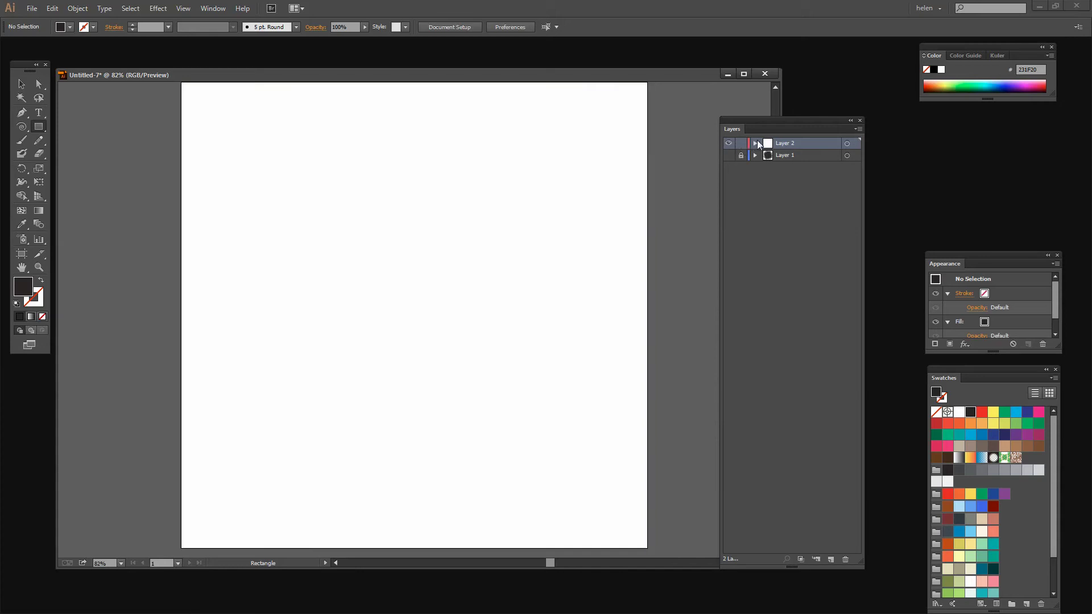
{"action": "left_click", "coordinate": [846, 155]}
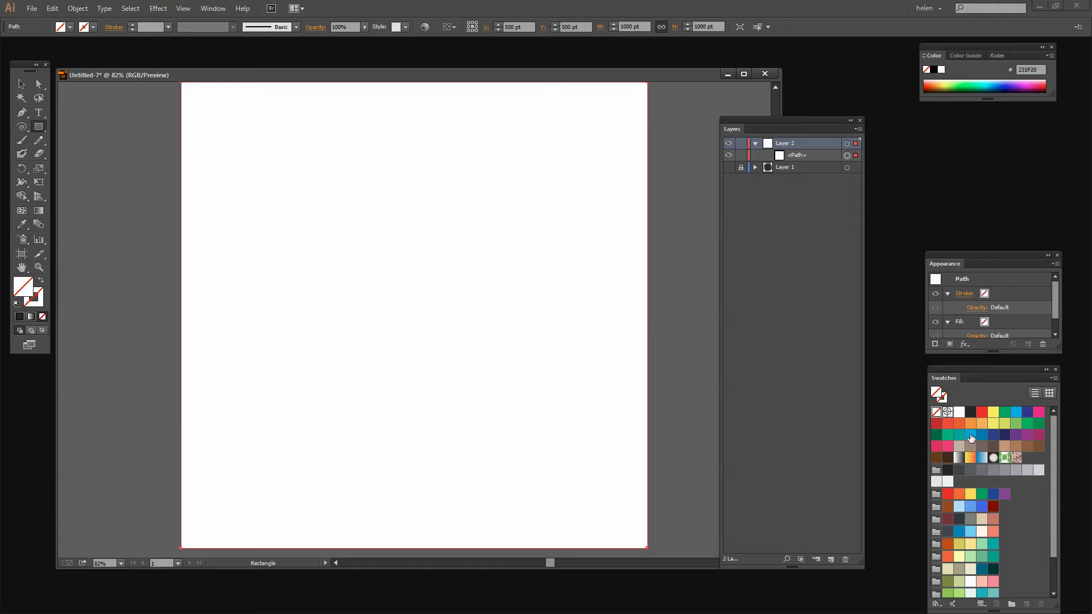
{"action": "scroll", "coordinate": [1006, 515], "scroll_direction": "down", "scroll_amount": 3}
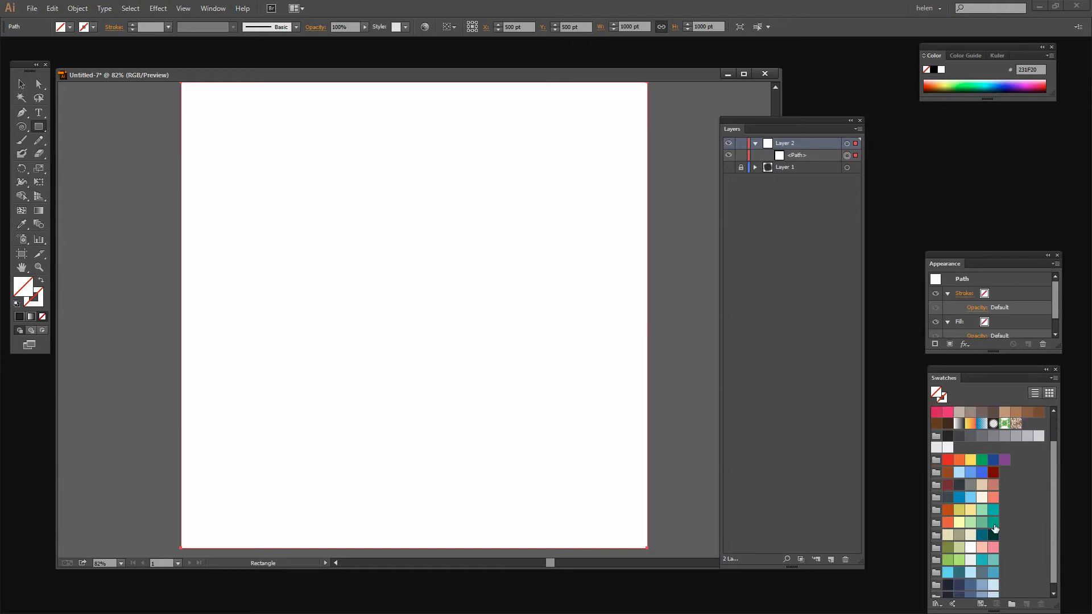
{"action": "left_click", "coordinate": [994, 561]}
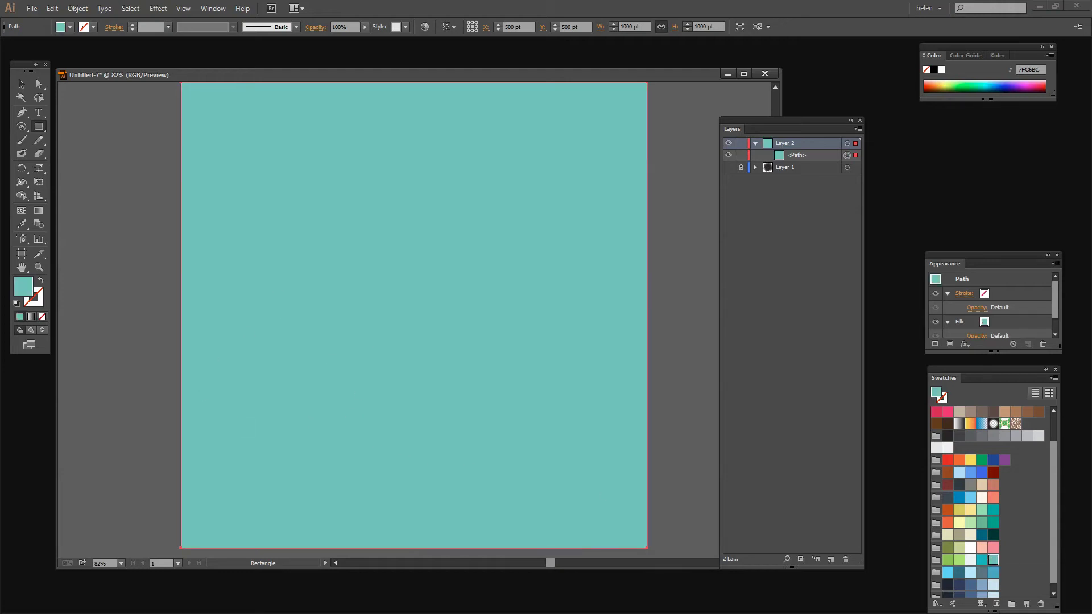
Draw a five-pointed star about 666 by 633 pt near the artboard's middle and fill it with the darker teal swatch.
{"action": "left_click", "coordinate": [39, 127]}
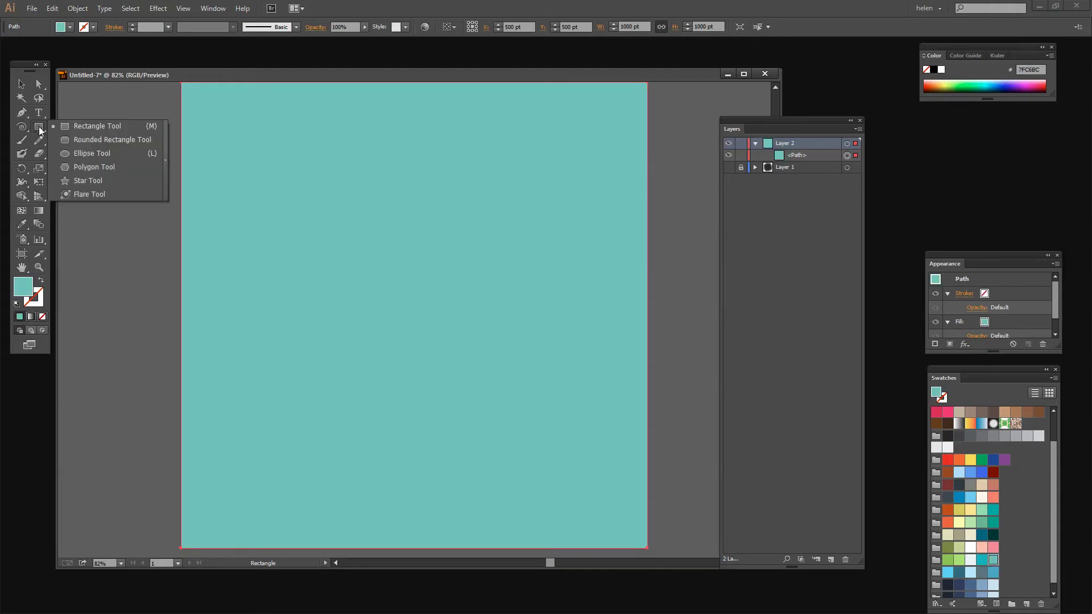
{"action": "left_click", "coordinate": [82, 180]}
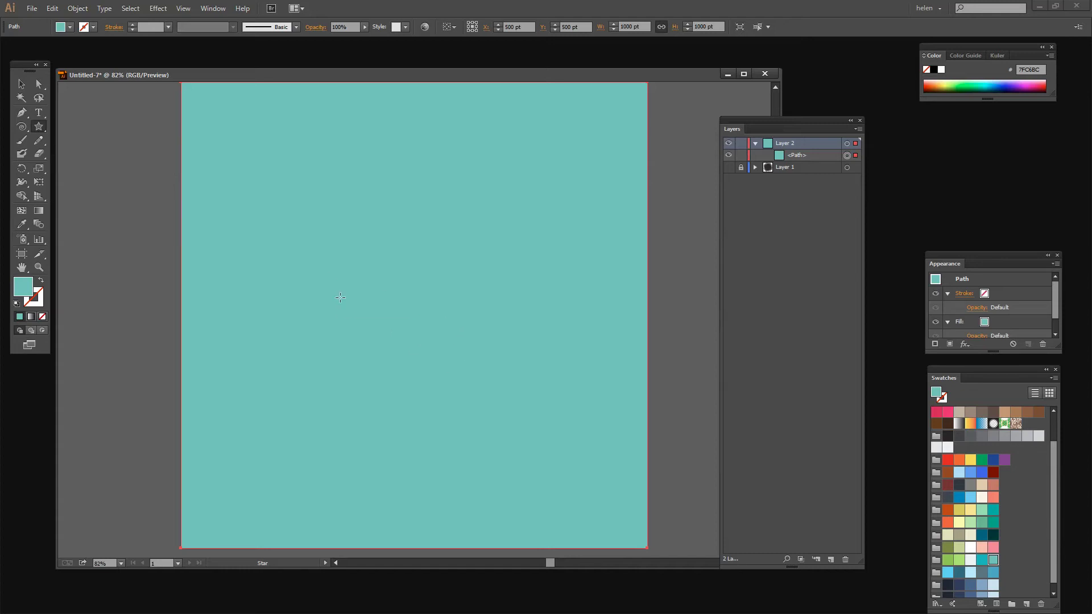
{"action": "left_click_drag", "start_coordinate": [366, 270], "coordinate": [524, 414]}
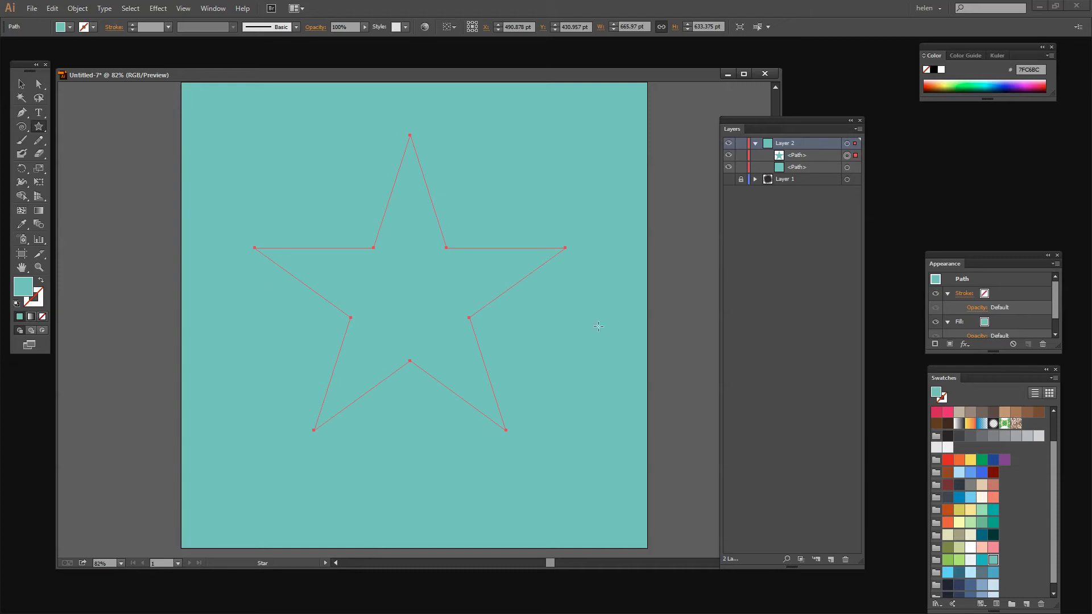
{"action": "left_click", "coordinate": [981, 560]}
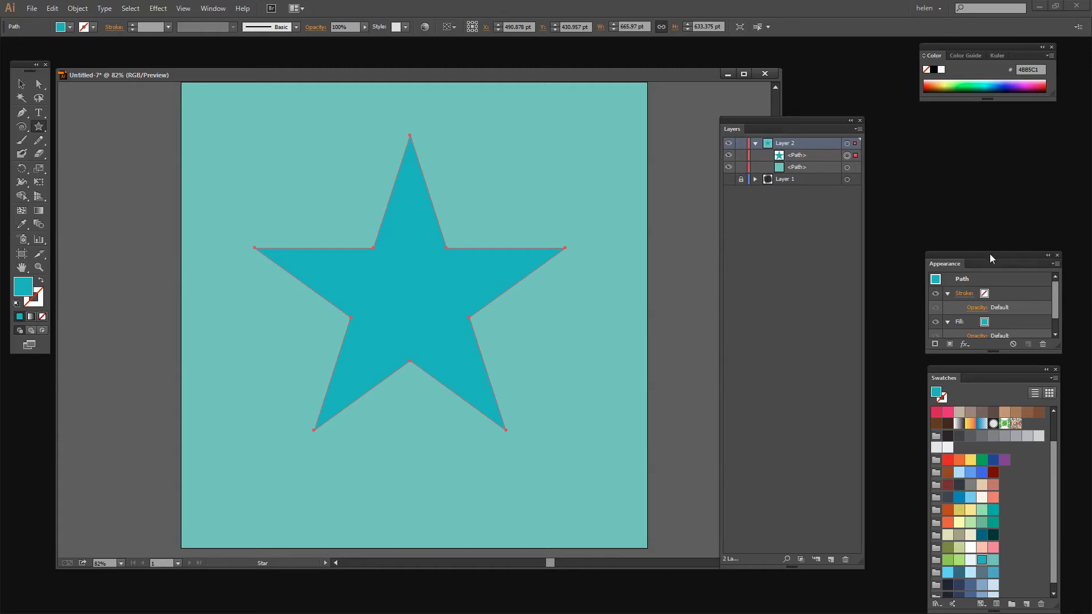
Enlarge the view of the star's appearance attributes and make an opacity mask for the whole star.
{"action": "left_click_drag", "start_coordinate": [990, 259], "coordinate": [818, 230]}
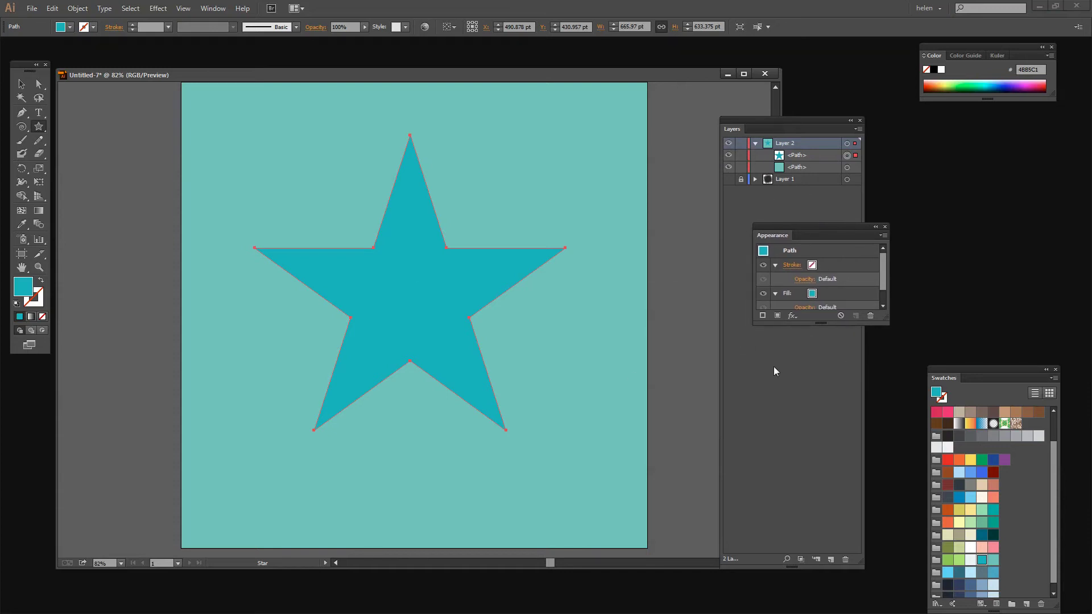
{"action": "left_click", "coordinate": [215, 8]}
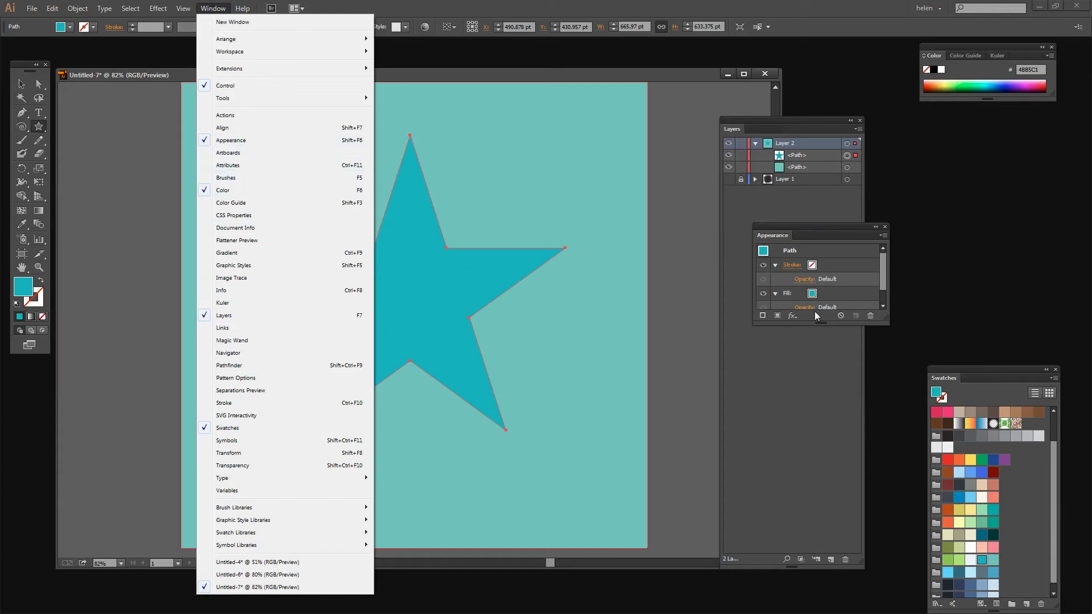
{"action": "left_click", "coordinate": [790, 229]}
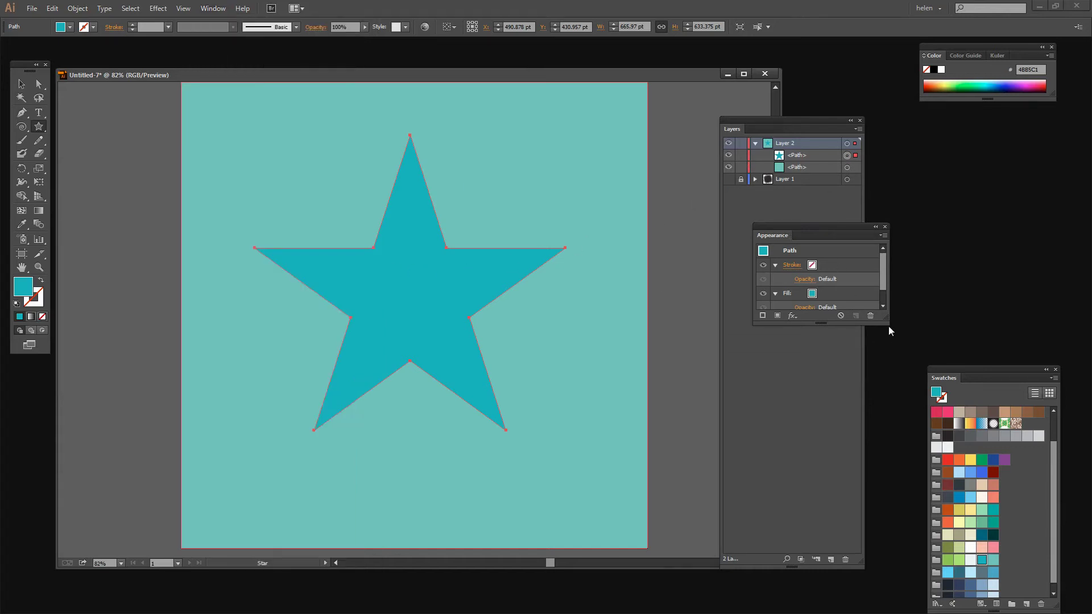
{"action": "left_click_drag", "start_coordinate": [889, 326], "coordinate": [916, 456]}
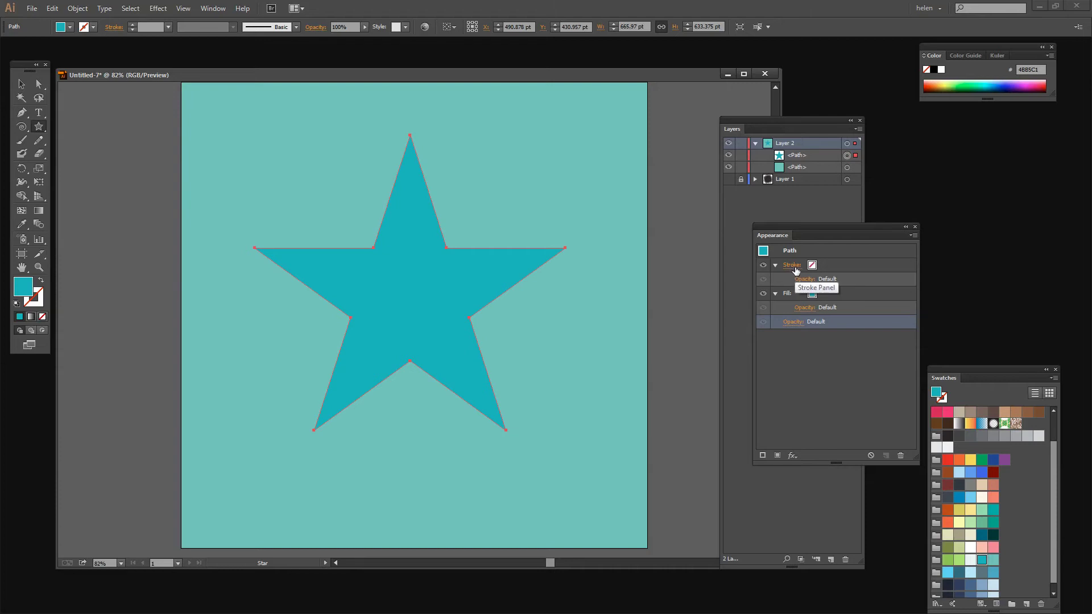
{"action": "left_click", "coordinate": [790, 322]}
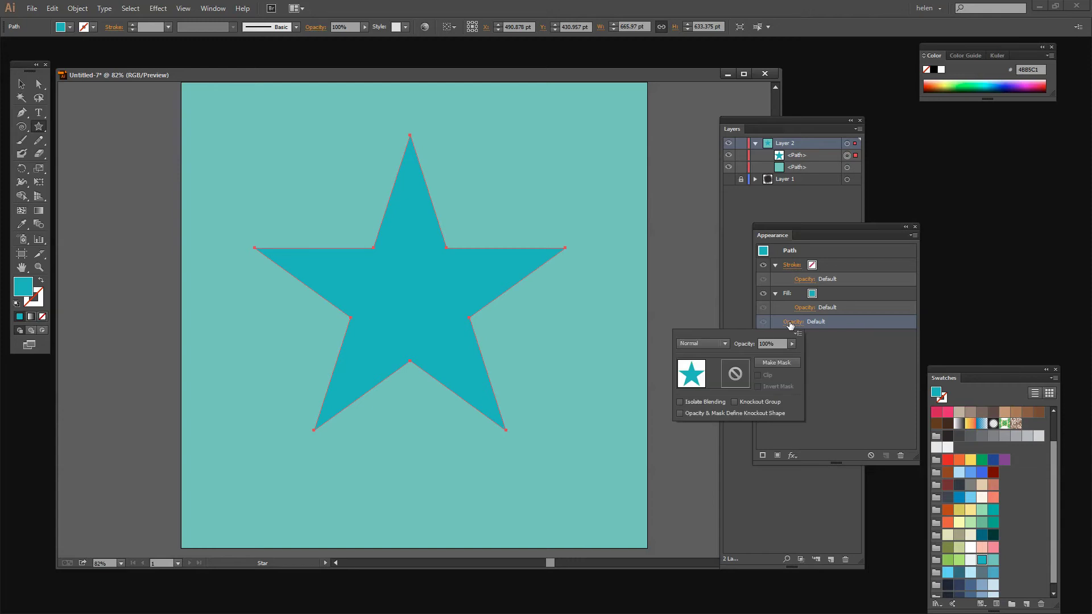
{"action": "left_click", "coordinate": [776, 363]}
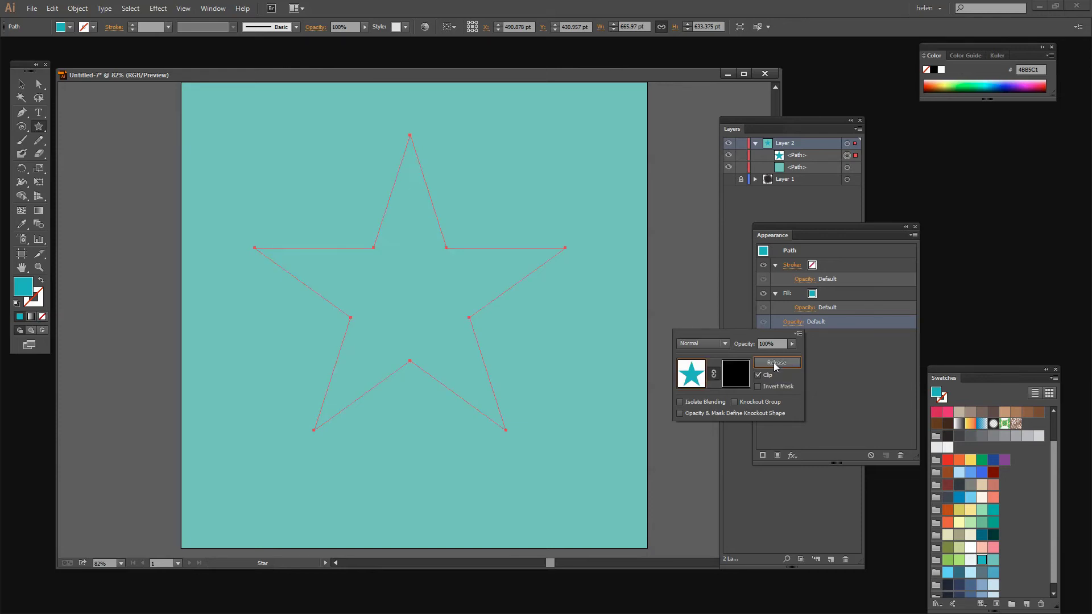
Activate the star's opacity mask for editing and paste the copied speckle group into it.
{"action": "left_click", "coordinate": [735, 375]}
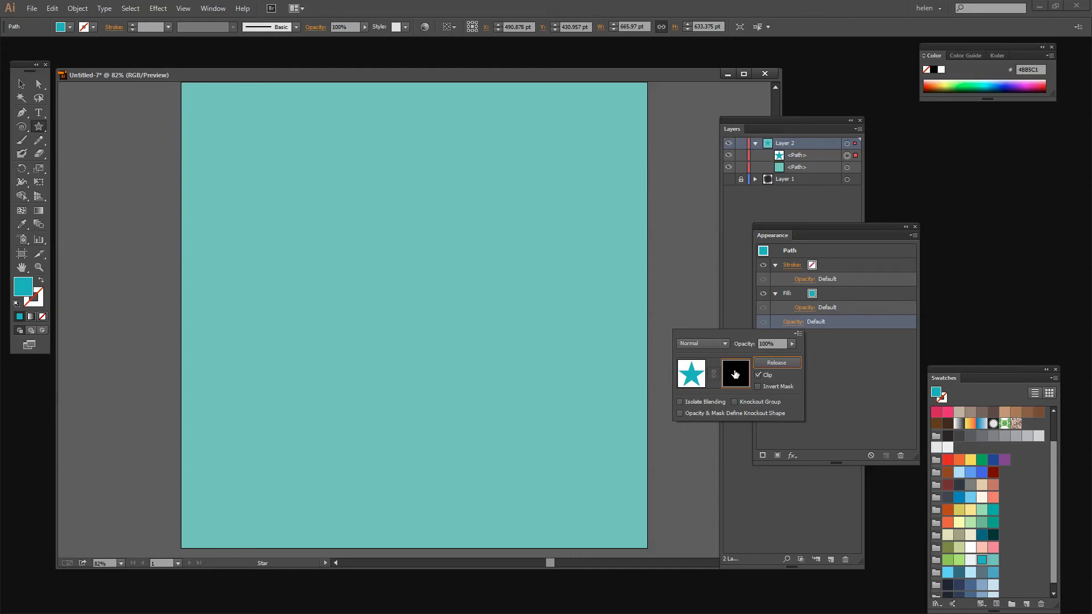
{"action": "left_click", "coordinate": [52, 8]}
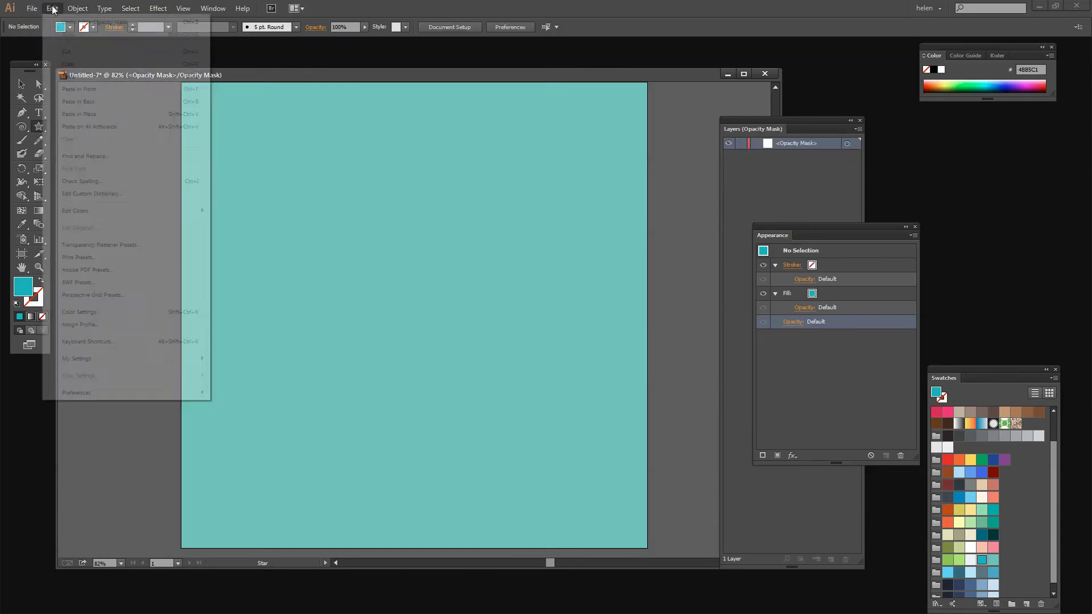
{"action": "left_click", "coordinate": [69, 76]}
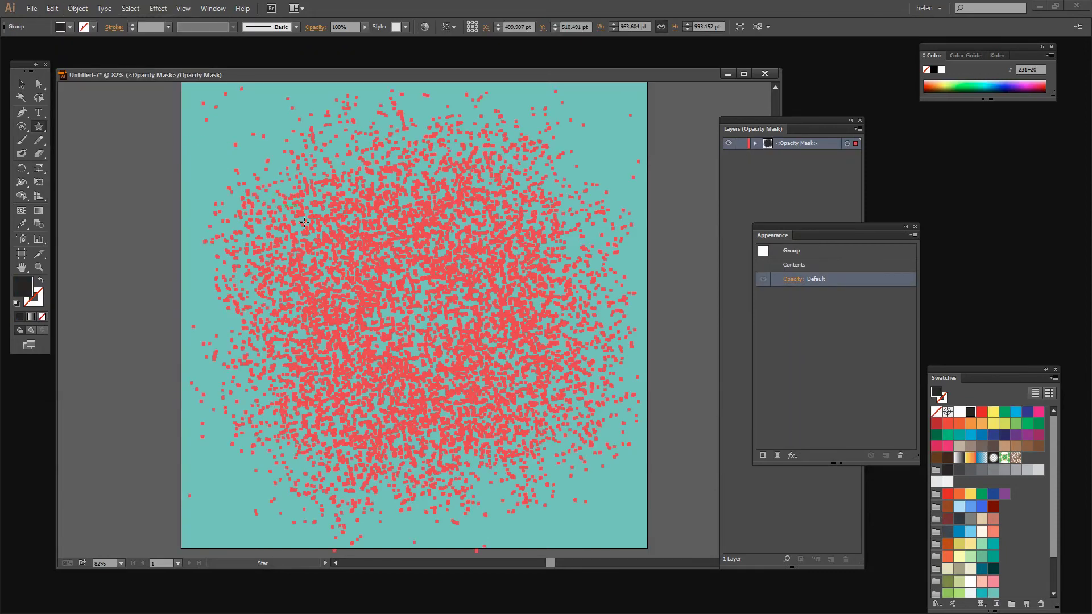
Turn off the Clip option of the star's opacity mask.
{"action": "left_click", "coordinate": [794, 280]}
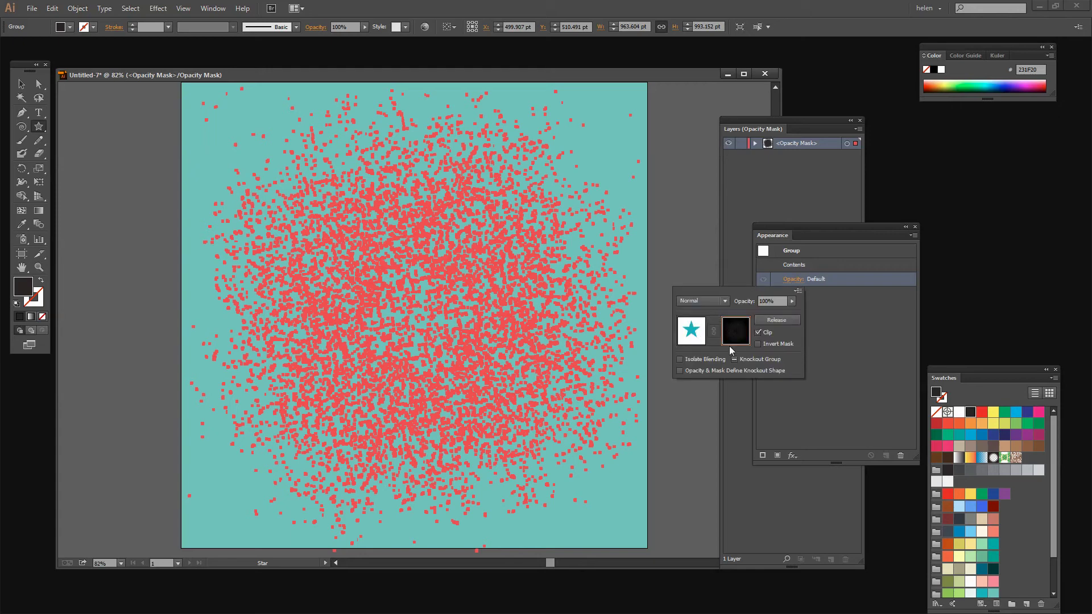
{"action": "left_click", "coordinate": [759, 334]}
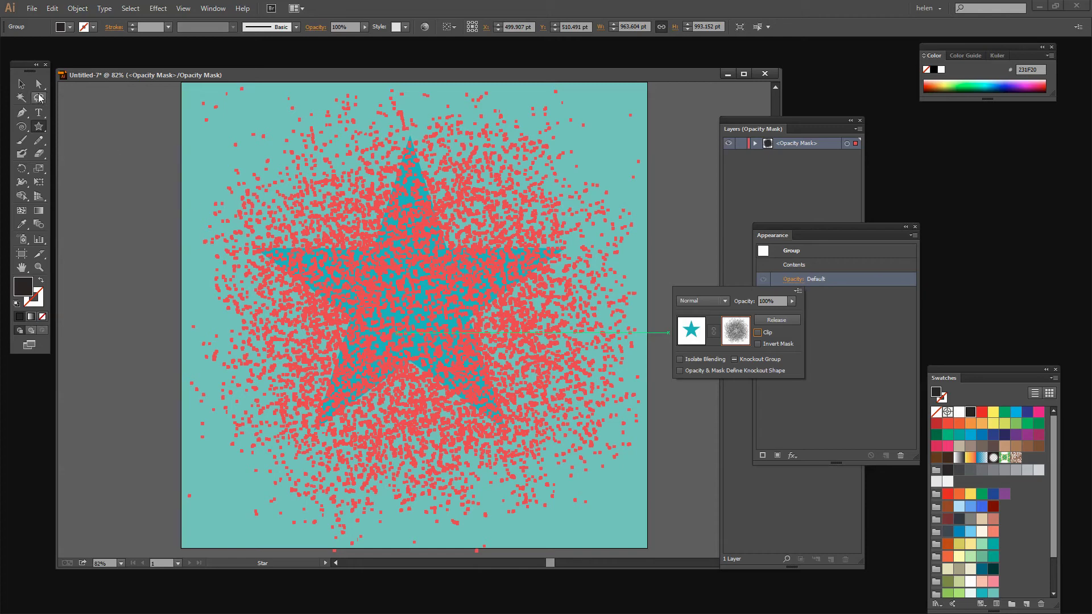
{"action": "key", "text": "Escape"}
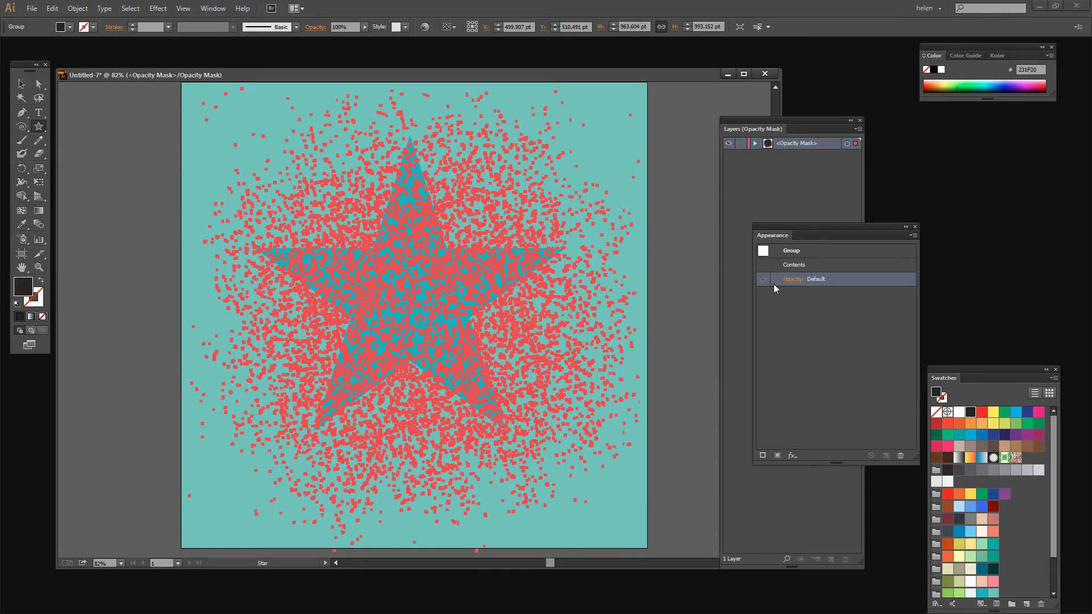
{"action": "left_click", "coordinate": [792, 279]}
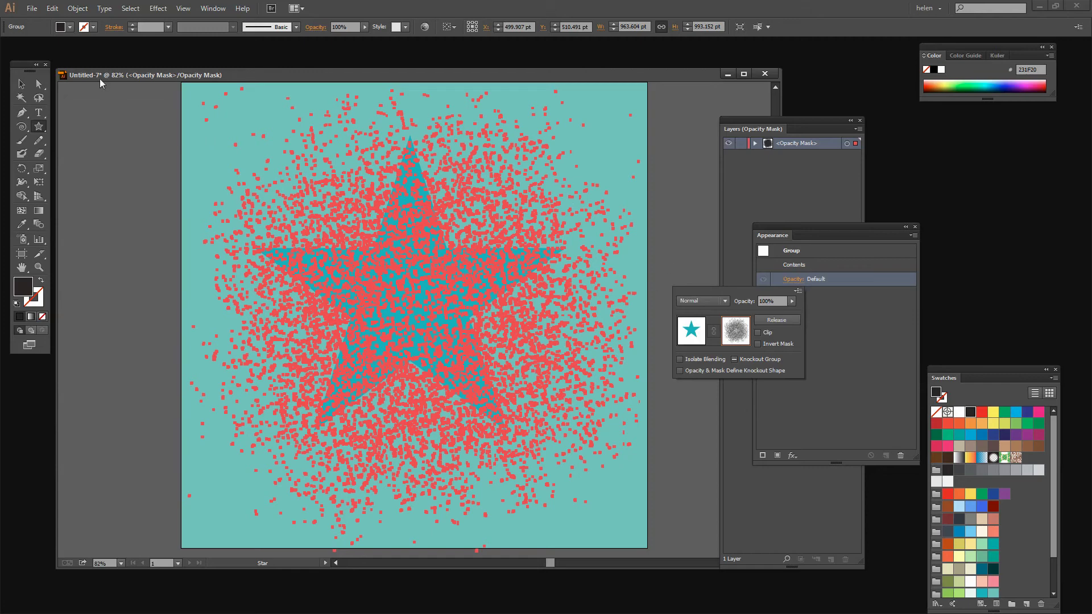
Shrink the speckle group inside the mask to about 684 by 702 pt so that it just surrounds the star.
{"action": "left_click", "coordinate": [22, 85]}
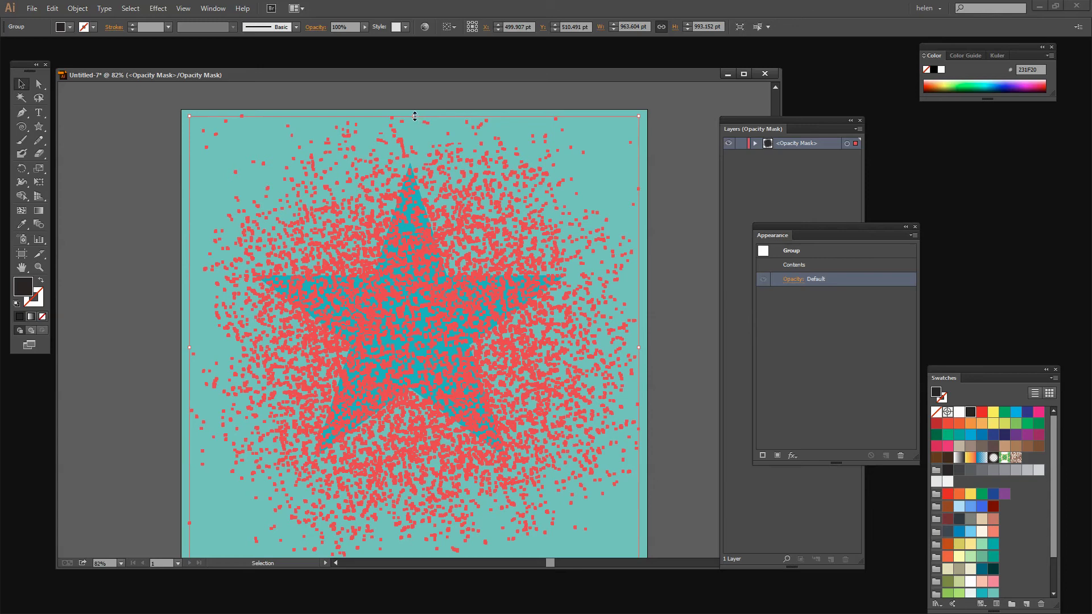
{"action": "left_click_drag", "start_coordinate": [415, 116], "coordinate": [414, 154]}
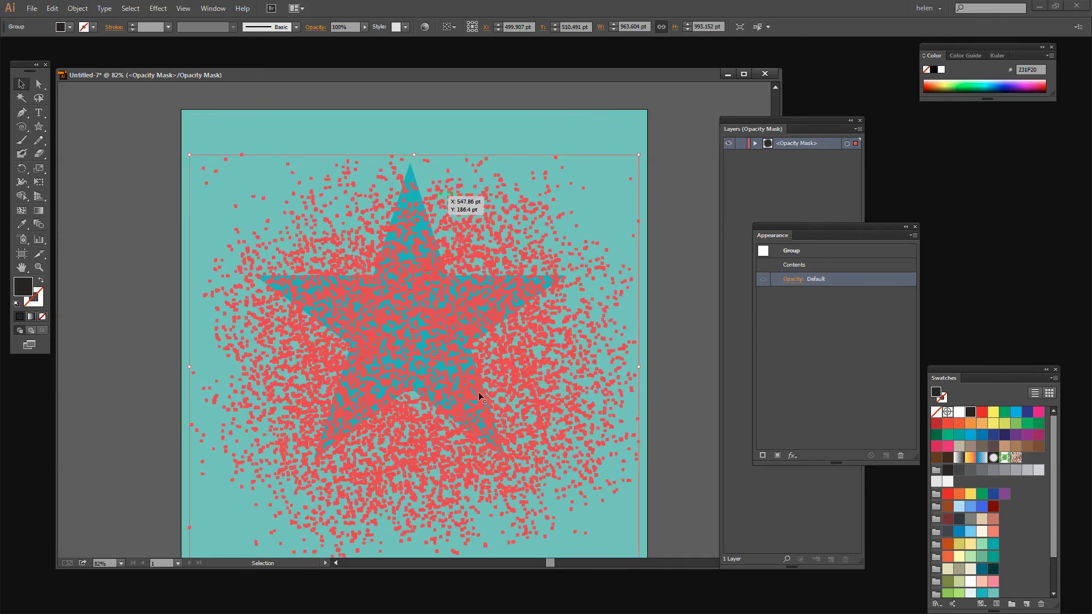
{"action": "scroll", "coordinate": [595, 407], "scroll_direction": "down", "scroll_amount": 2}
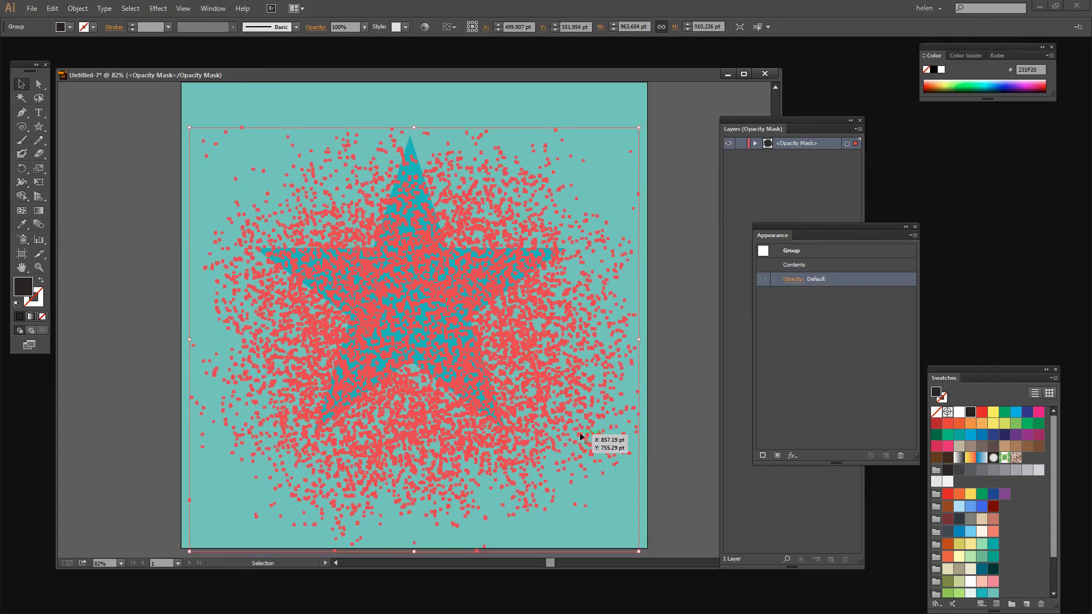
{"action": "left_click_drag", "start_coordinate": [415, 551], "coordinate": [411, 438]}
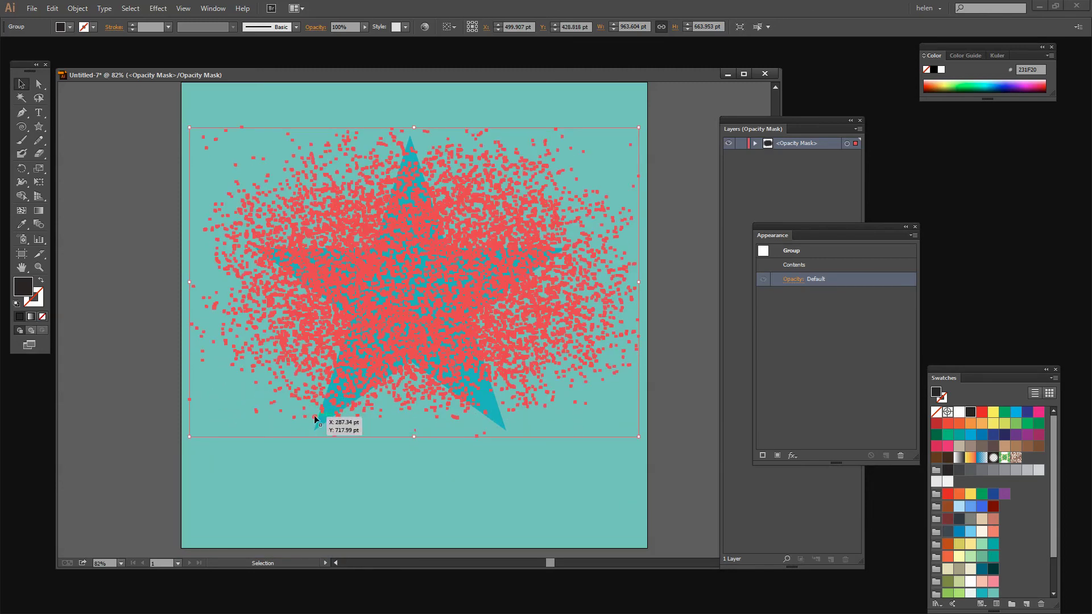
{"action": "left_click_drag", "start_coordinate": [639, 284], "coordinate": [569, 285]}
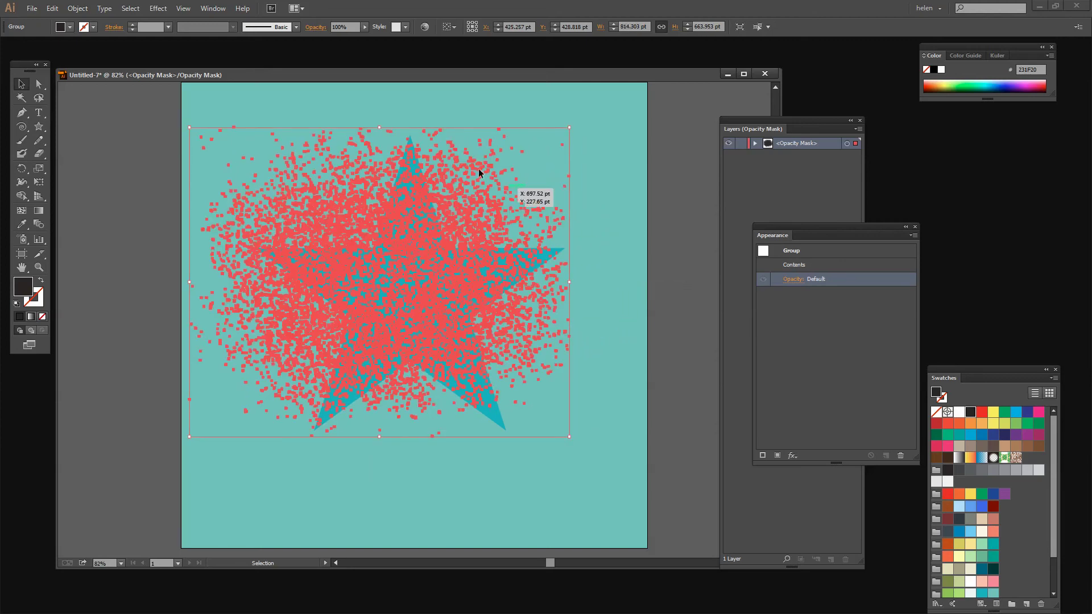
{"action": "left_click_drag", "start_coordinate": [190, 283], "coordinate": [251, 286]}
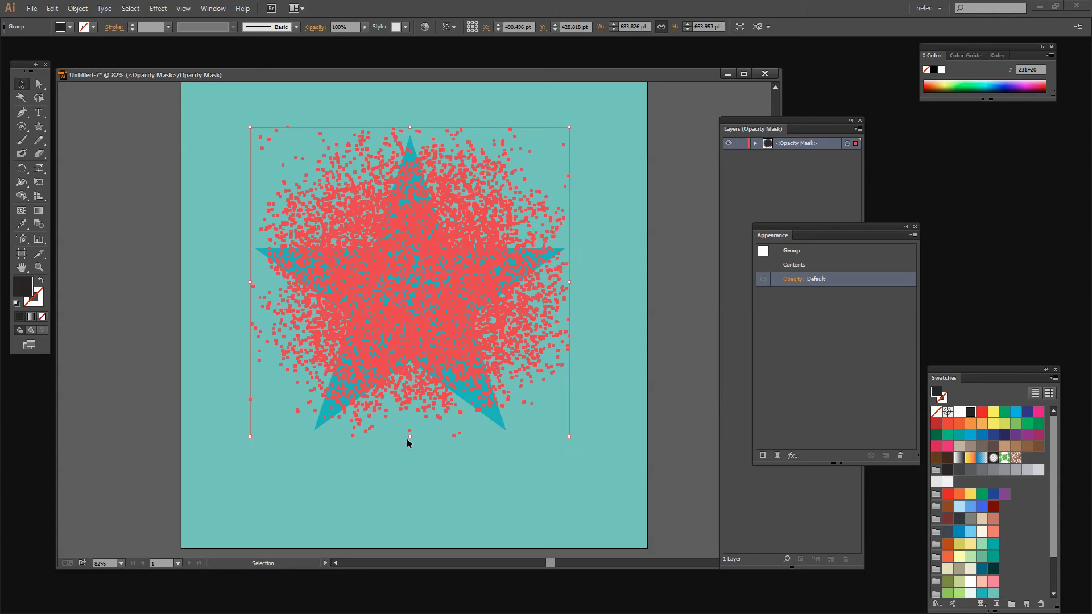
{"action": "left_click_drag", "start_coordinate": [410, 438], "coordinate": [410, 454]}
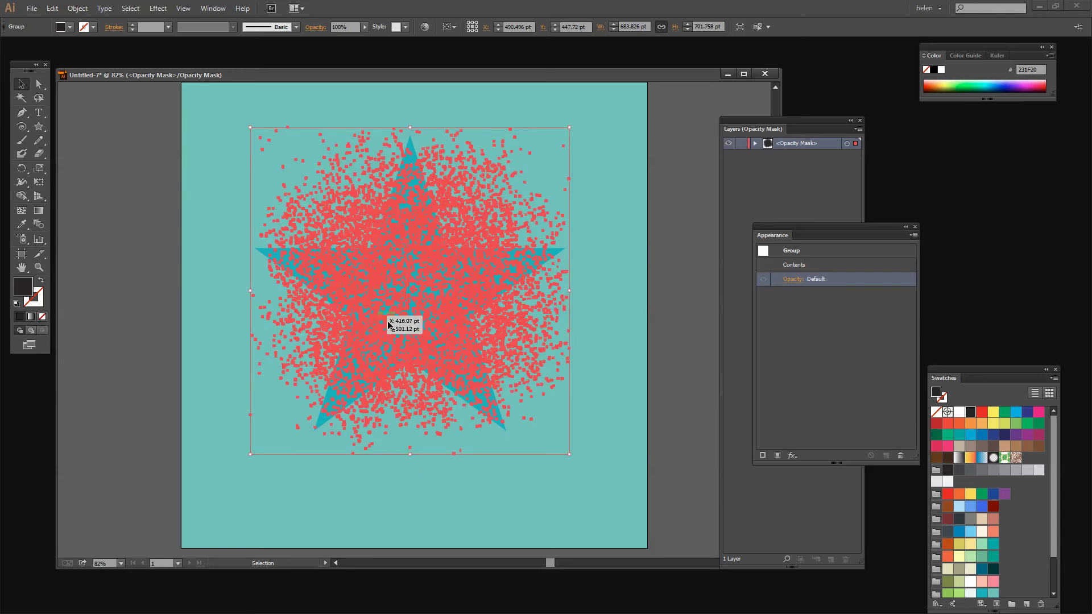
Leave the opacity mask and return to editing the star artwork.
{"action": "left_click", "coordinate": [794, 280]}
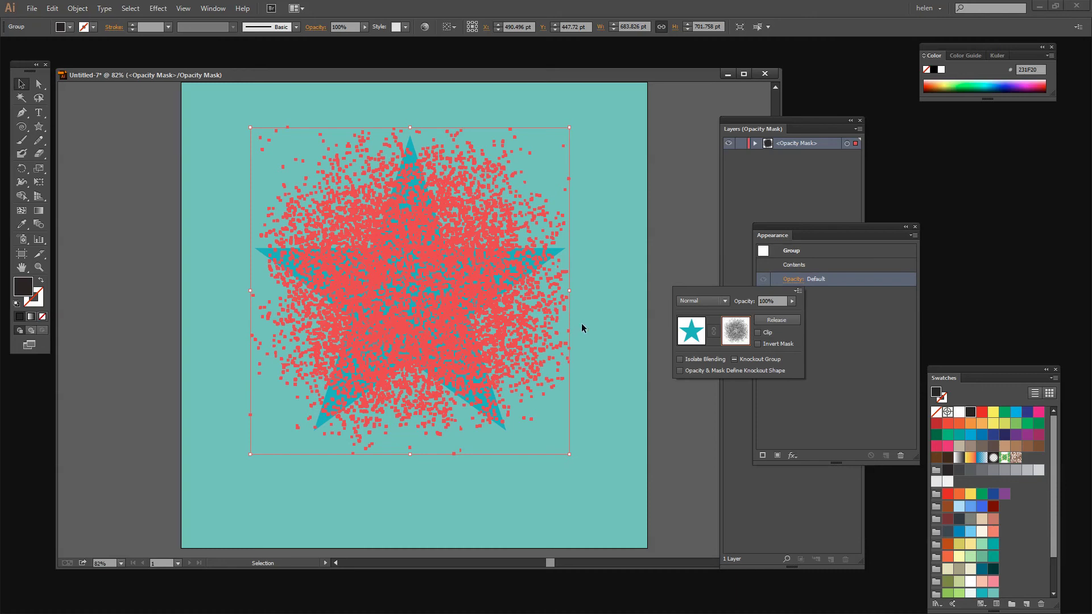
{"action": "left_click", "coordinate": [693, 333]}
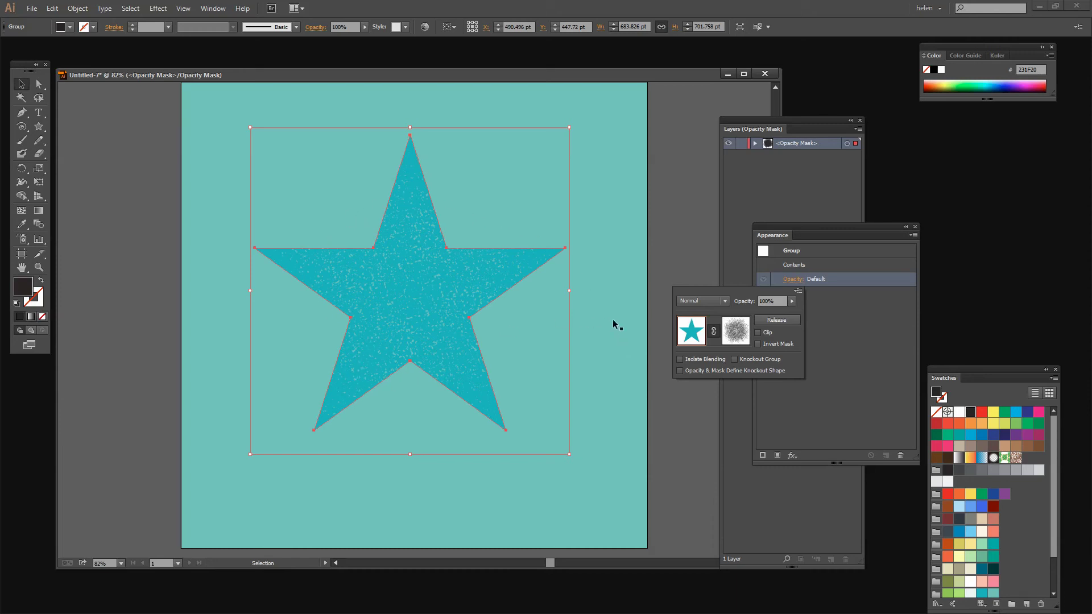
{"action": "left_click", "coordinate": [836, 329]}
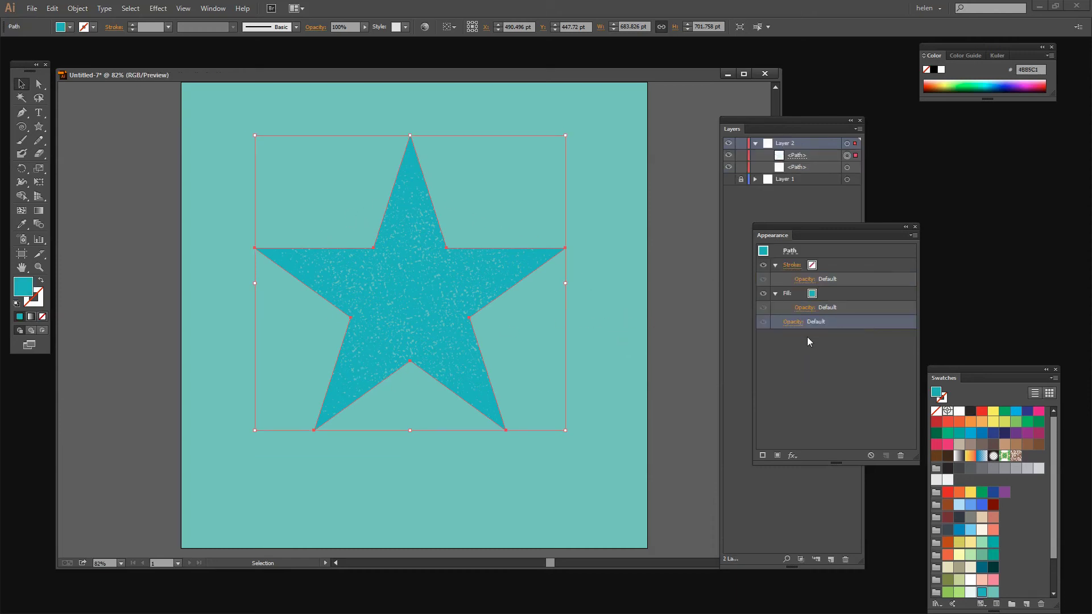
Try a hot pink fill on the background rectangle behind the star and settle on light blue.
{"action": "left_click", "coordinate": [487, 397]}
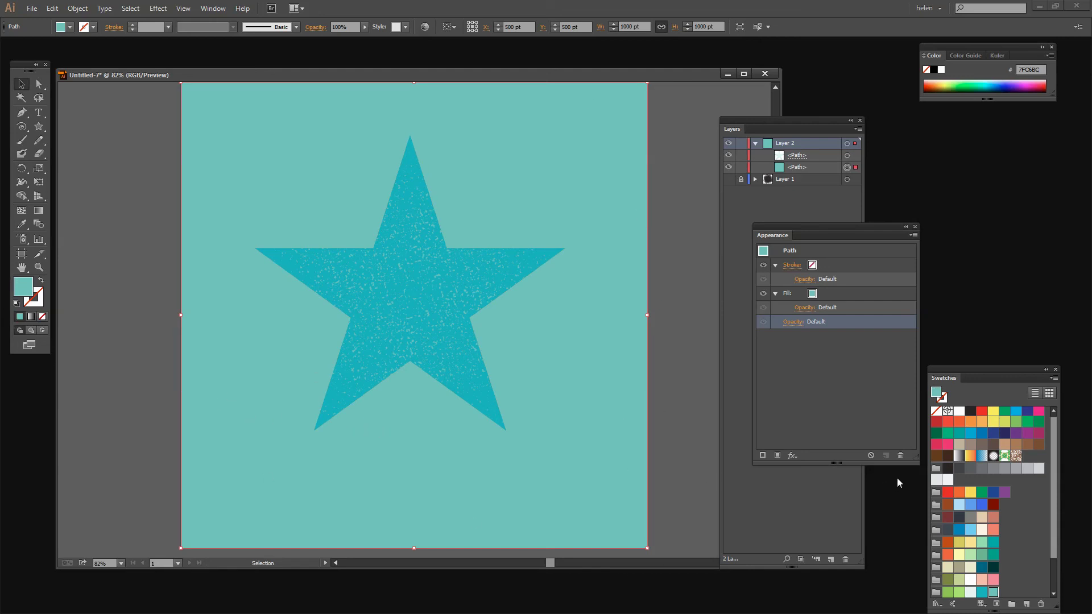
{"action": "left_click", "coordinate": [947, 446]}
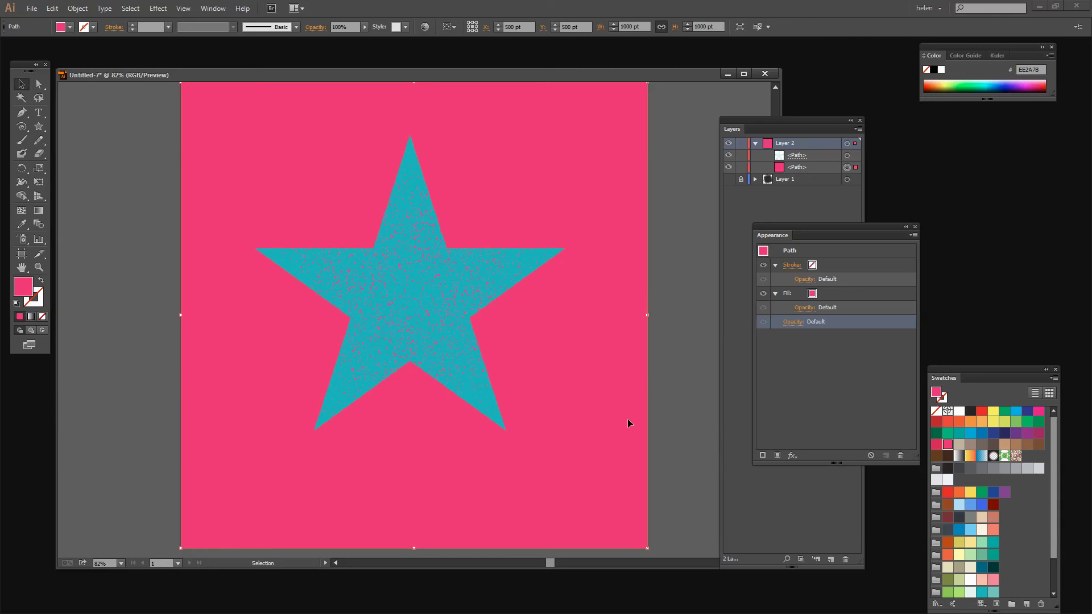
{"action": "left_click", "coordinate": [960, 505]}
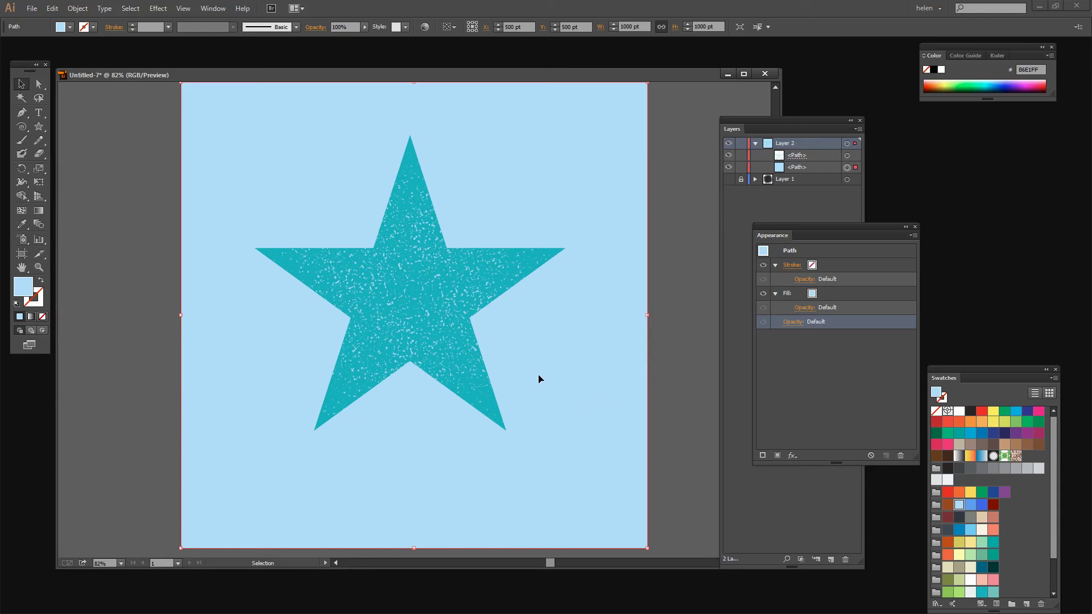
Show the original speckle texture on Layer 1 and hide Layer 2.
{"action": "left_click", "coordinate": [729, 180]}
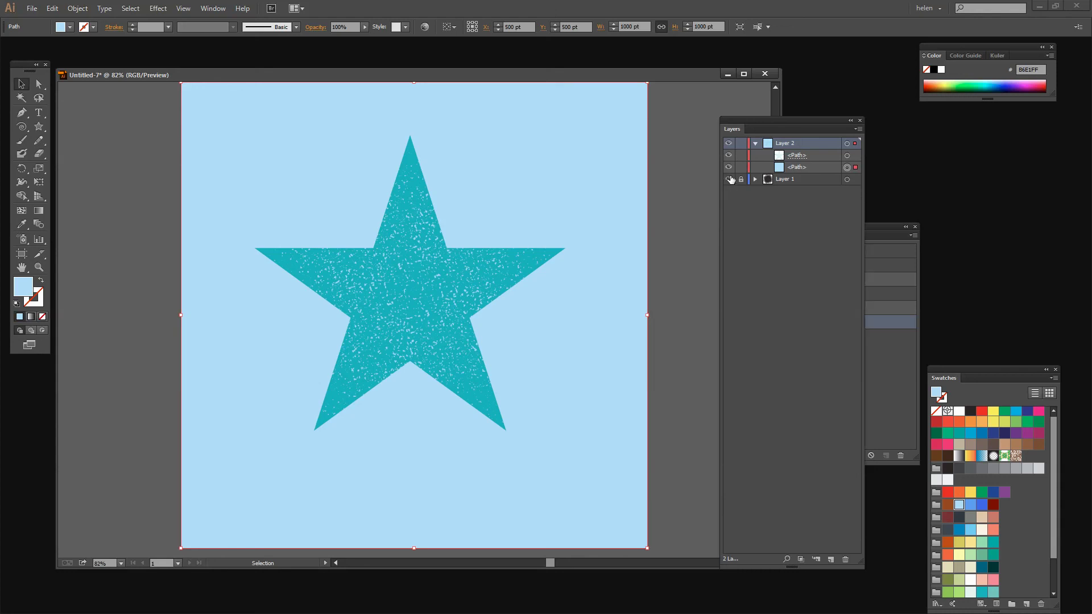
{"action": "left_click", "coordinate": [729, 143]}
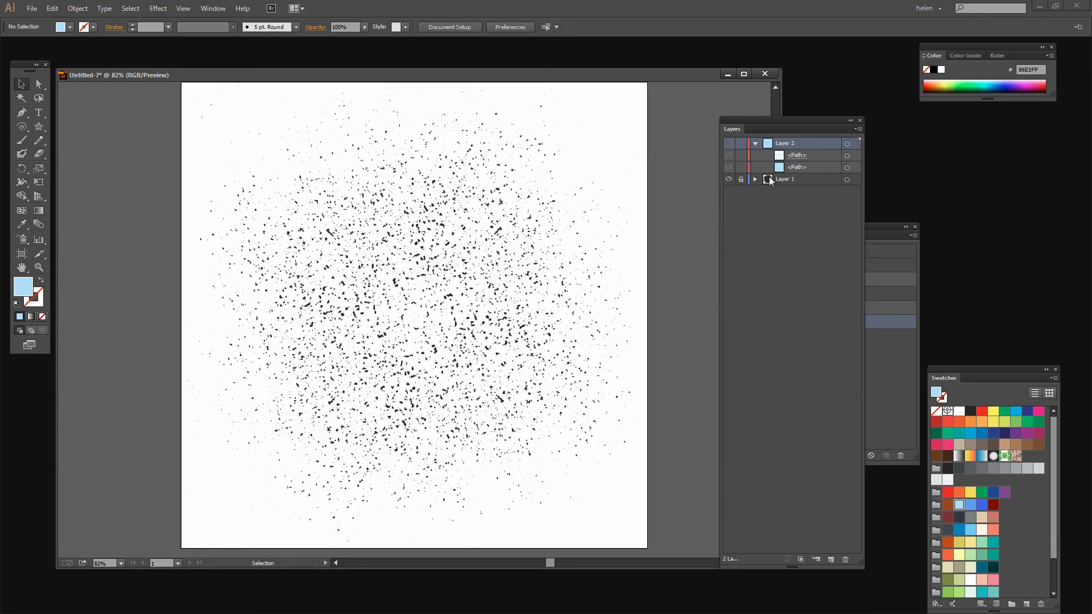